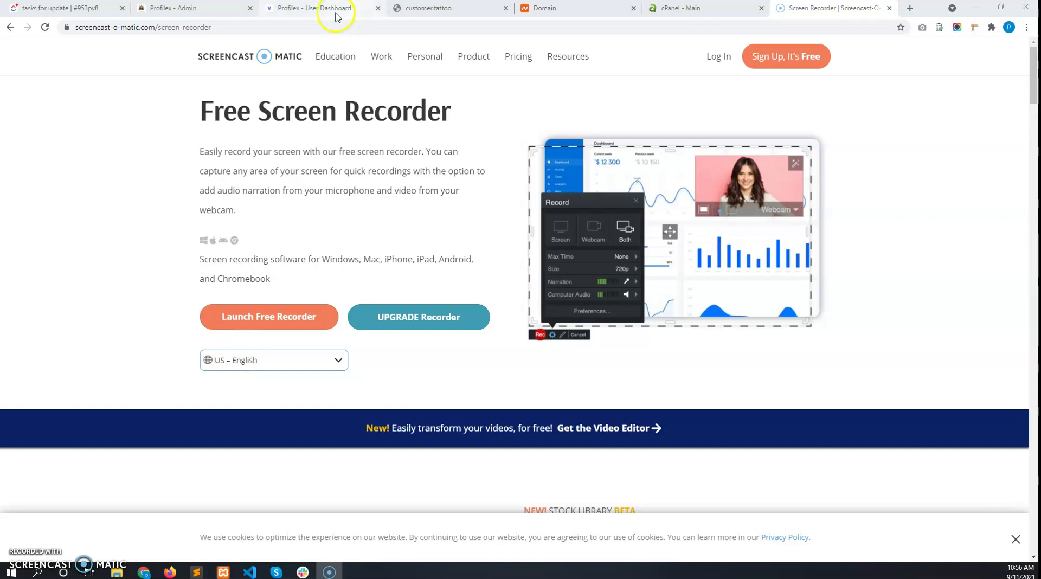
# Step: Bring up Profilex's Custom Domain page, which lists no custom domain and the required CNAME record
pyautogui.click(336, 16)
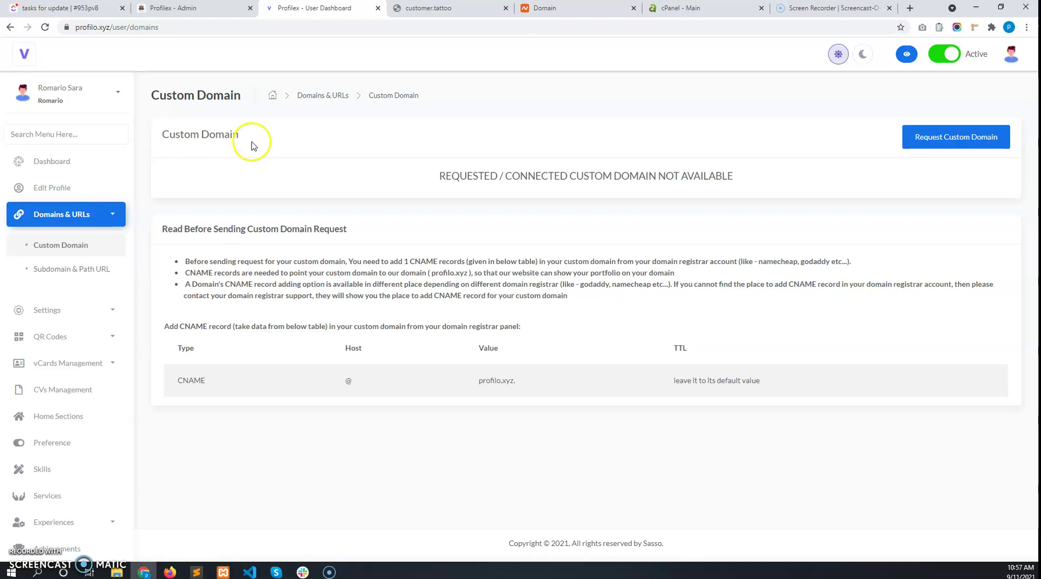
# Step: Confirm customer.tattoo still fails to load and compare it with the Custom Domain page
pyautogui.click(420, 7)
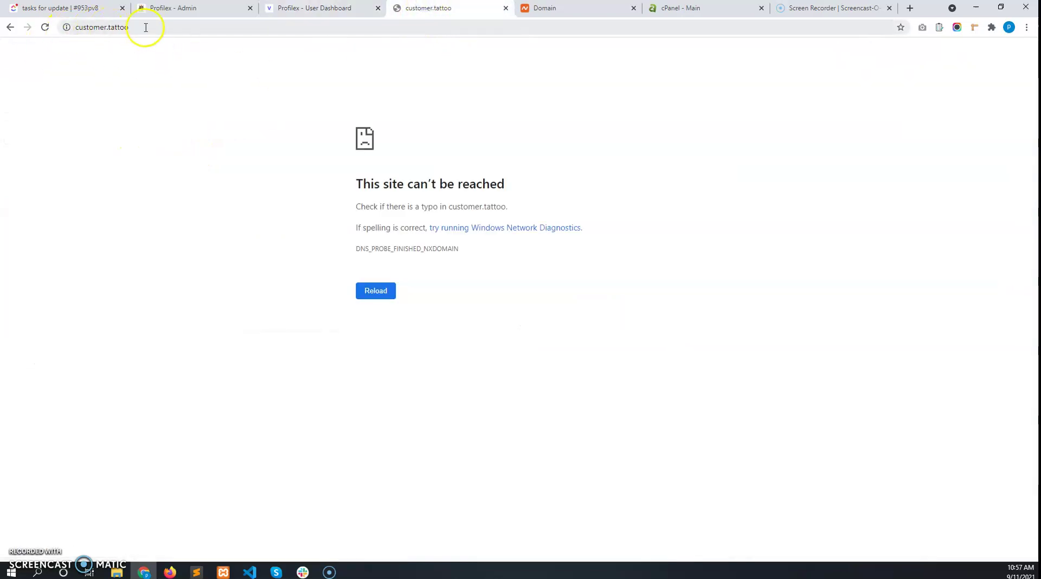
pyautogui.moveTo(146, 27); pyautogui.dragTo(99, 28)
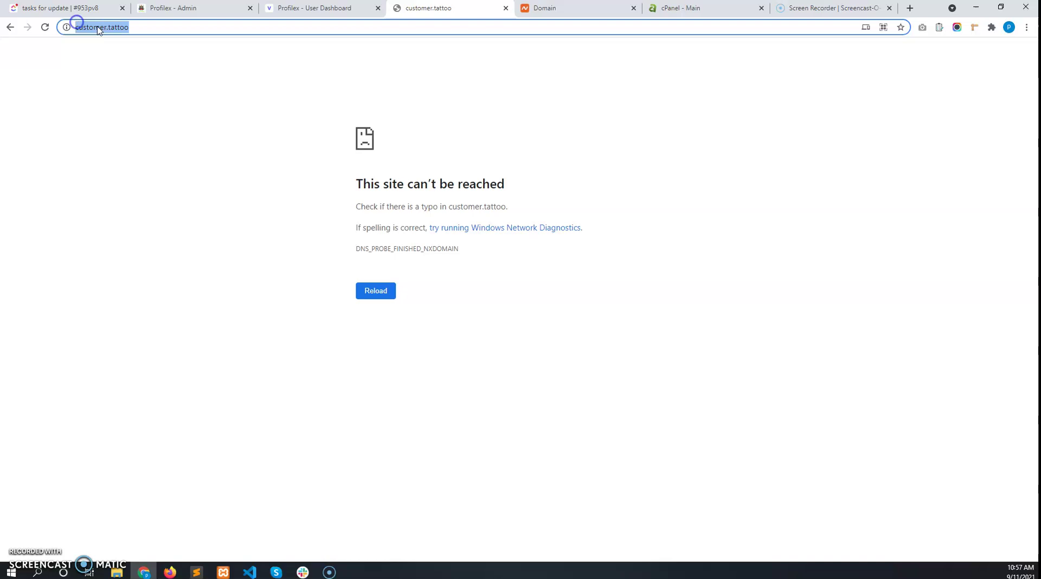
pyautogui.moveTo(142, 28); pyautogui.dragTo(128, 31)
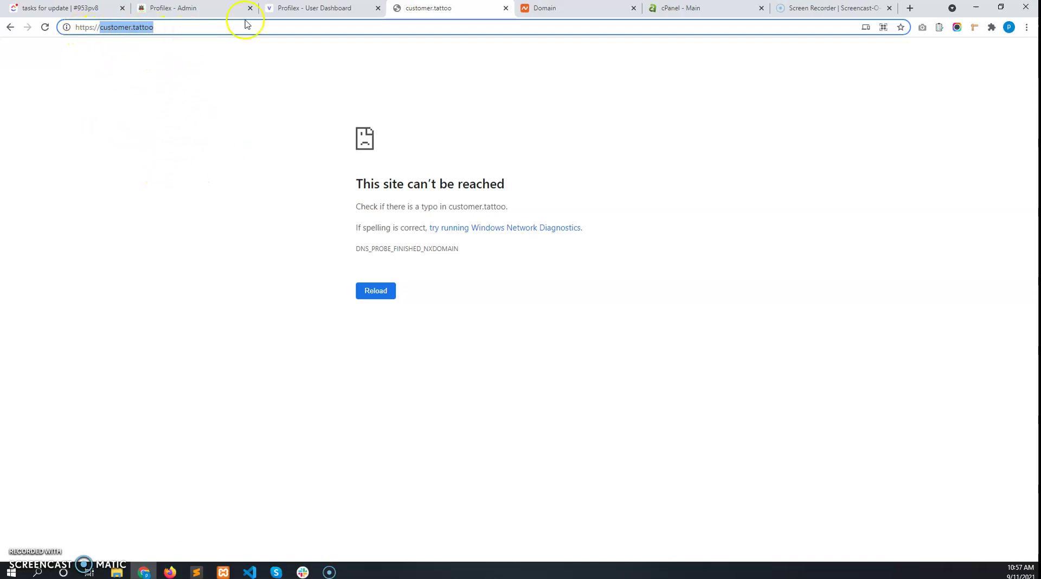
pyautogui.click(302, 7)
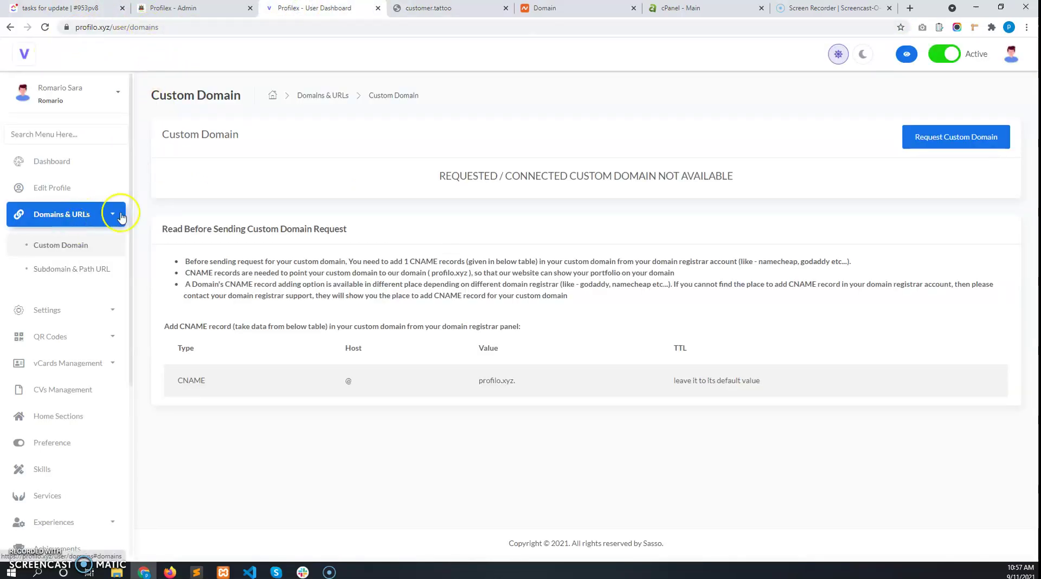
pyautogui.moveTo(243, 137); pyautogui.dragTo(169, 133)
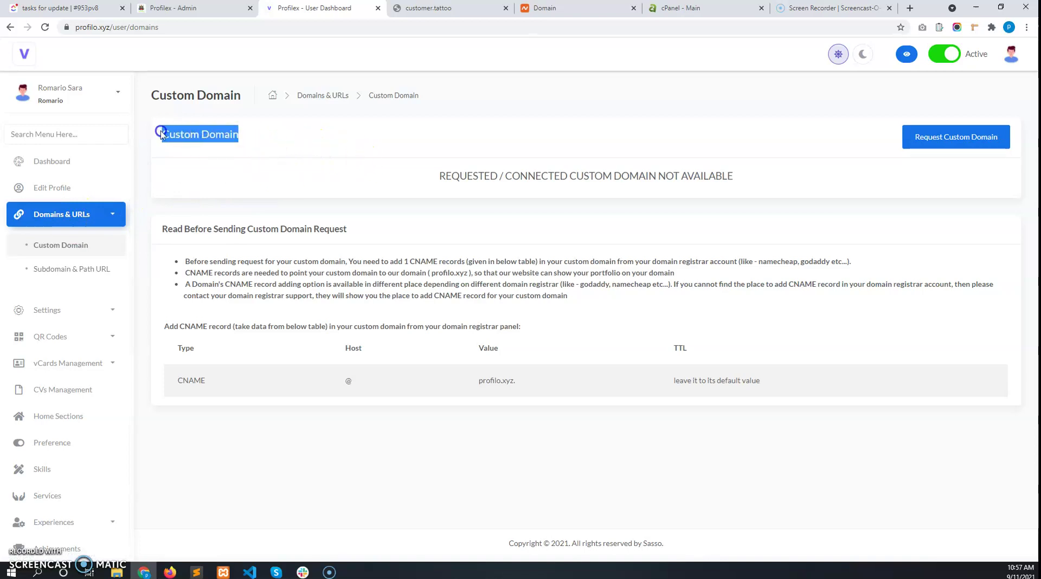
pyautogui.click(425, 7)
pyautogui.click(314, 6)
# Step: Recheck the unreachable customer.tattoo address, then open the Request Custom Domain form
pyautogui.click(425, 7)
pyautogui.moveTo(169, 27); pyautogui.dragTo(110, 27)
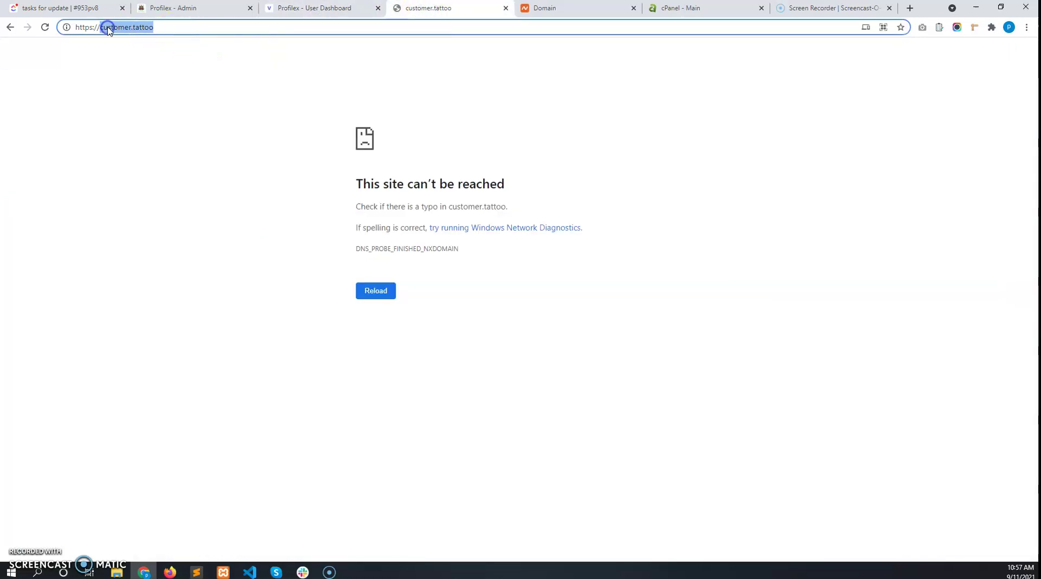
pyautogui.click(346, 7)
pyautogui.click(942, 138)
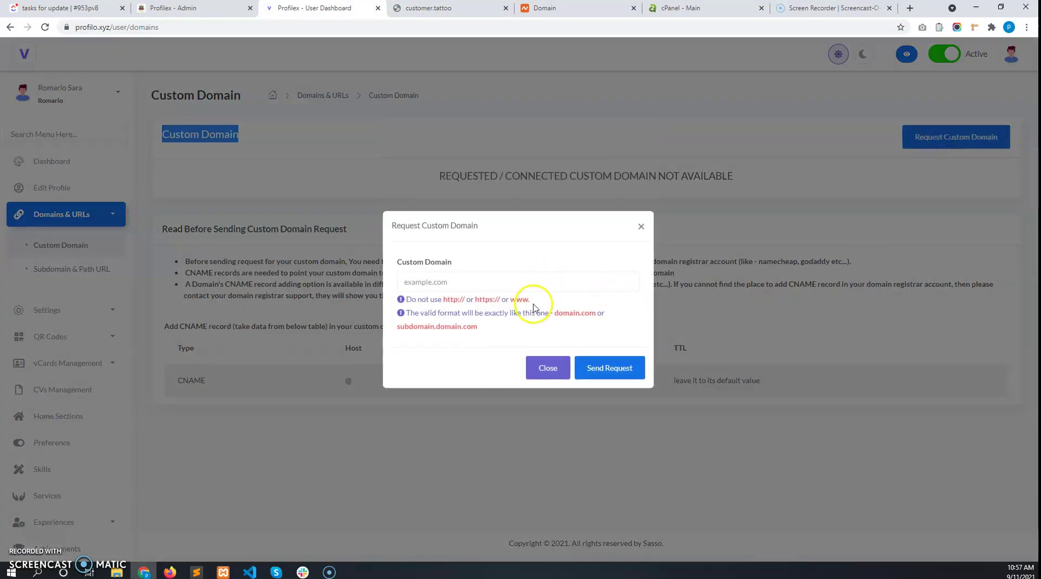
# Step: Enter customer.tattoo in the Custom Domain field from the autofill suggestions
pyautogui.click(493, 276)
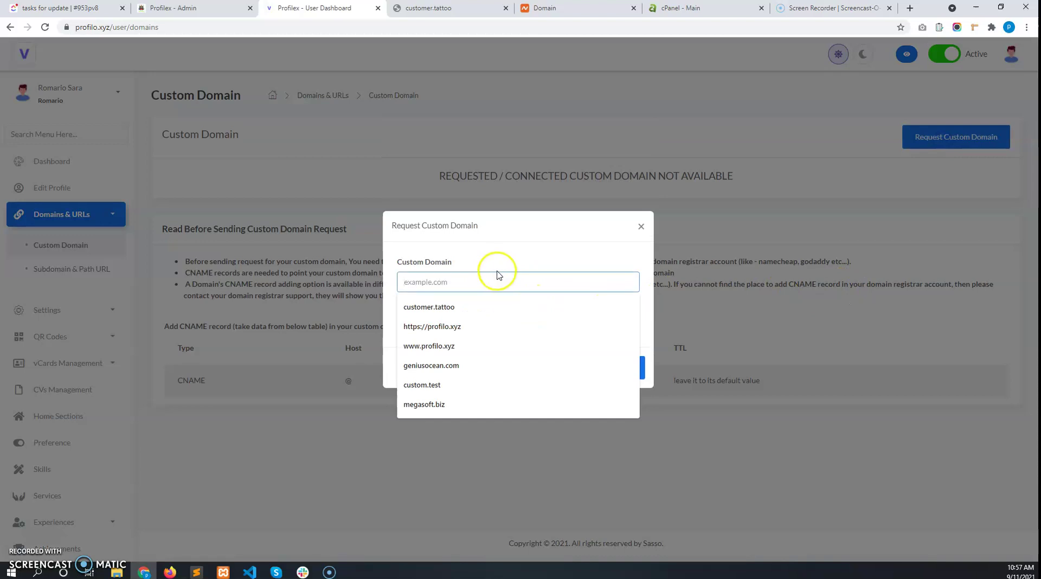
pyautogui.click(463, 305)
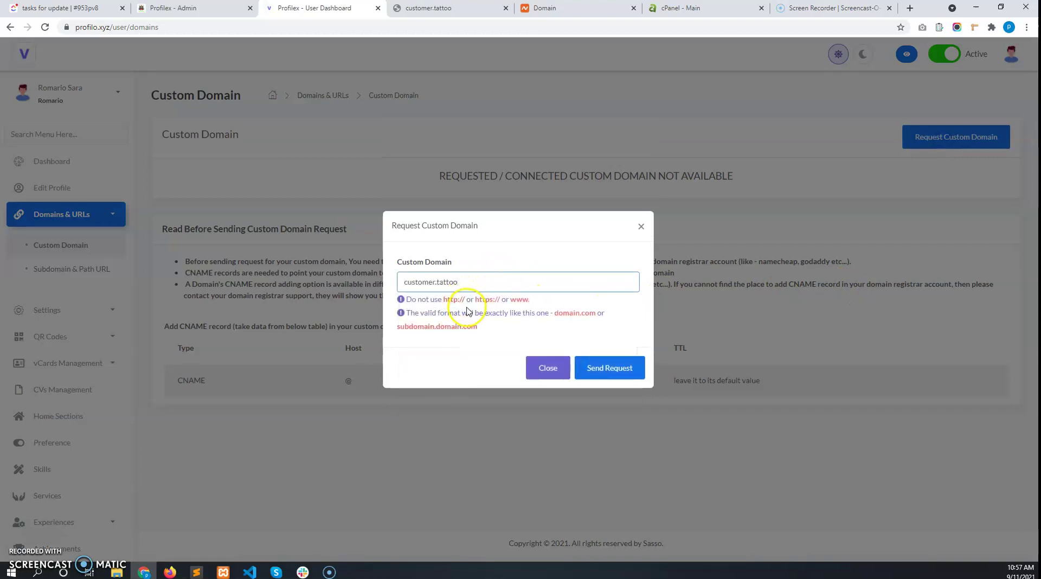
pyautogui.moveTo(464, 281); pyautogui.dragTo(336, 281)
pyautogui.press('BackSpace')
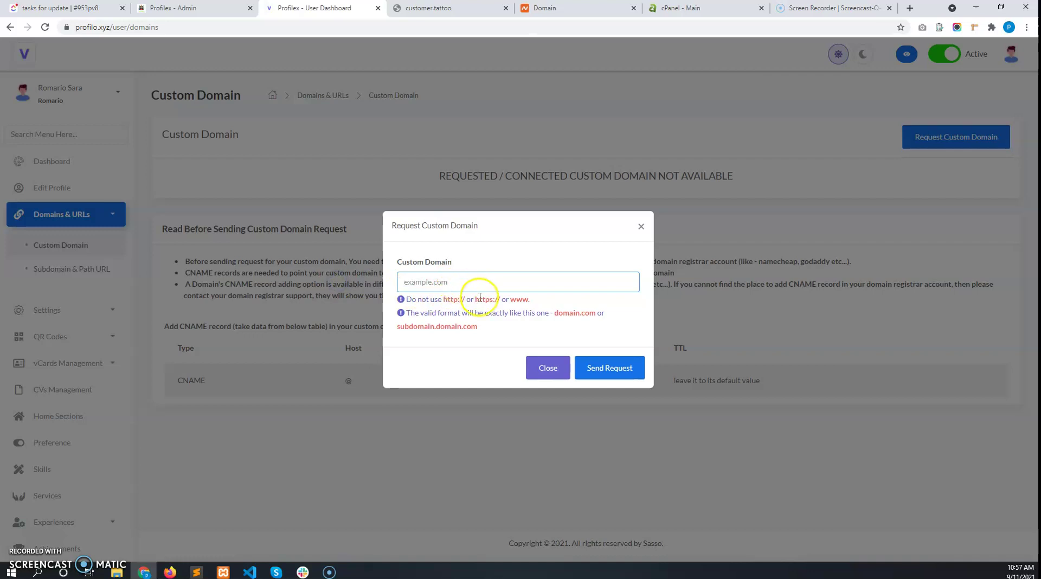
pyautogui.click(462, 281)
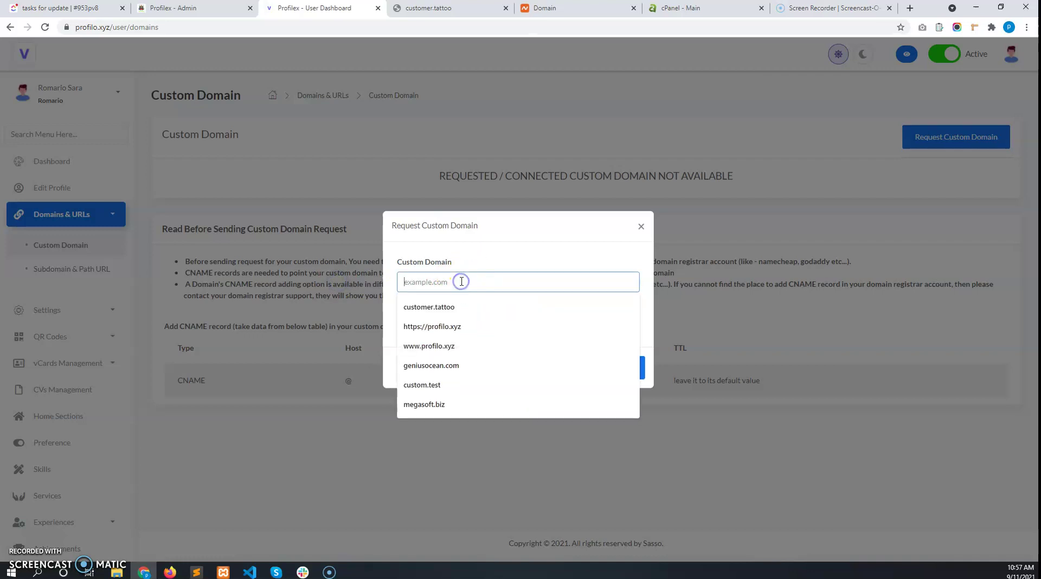
pyautogui.click(476, 262)
pyautogui.click(443, 280)
pyautogui.press('Down')
pyautogui.press('Return')
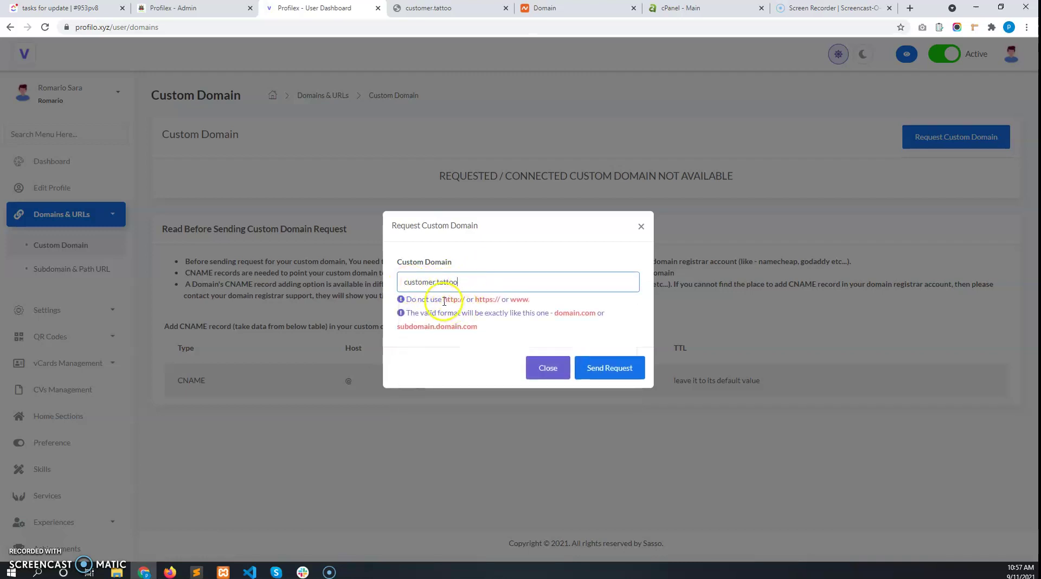
pyautogui.moveTo(444, 301); pyautogui.dragTo(516, 299)
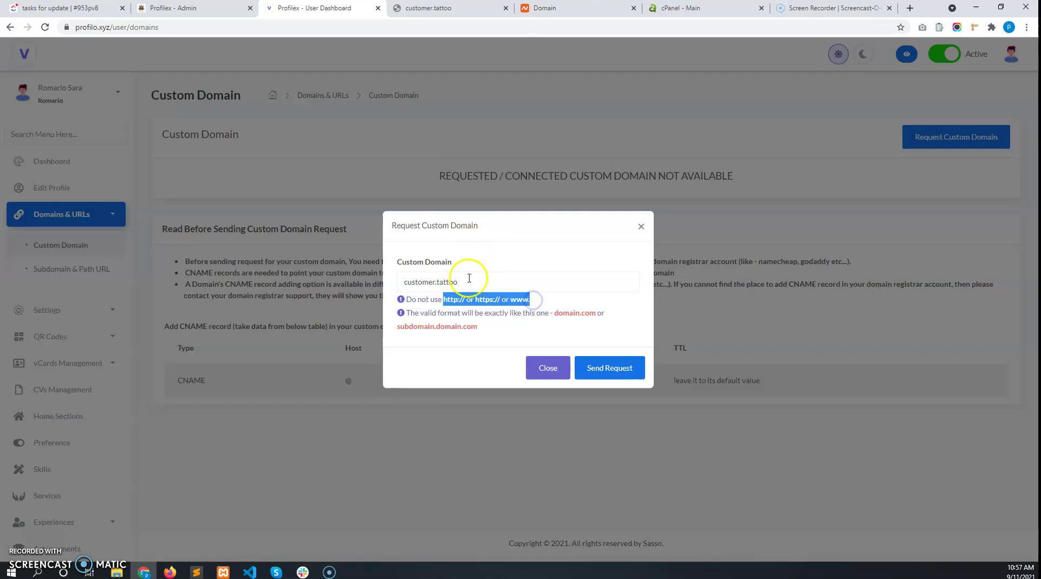
pyautogui.click(459, 342)
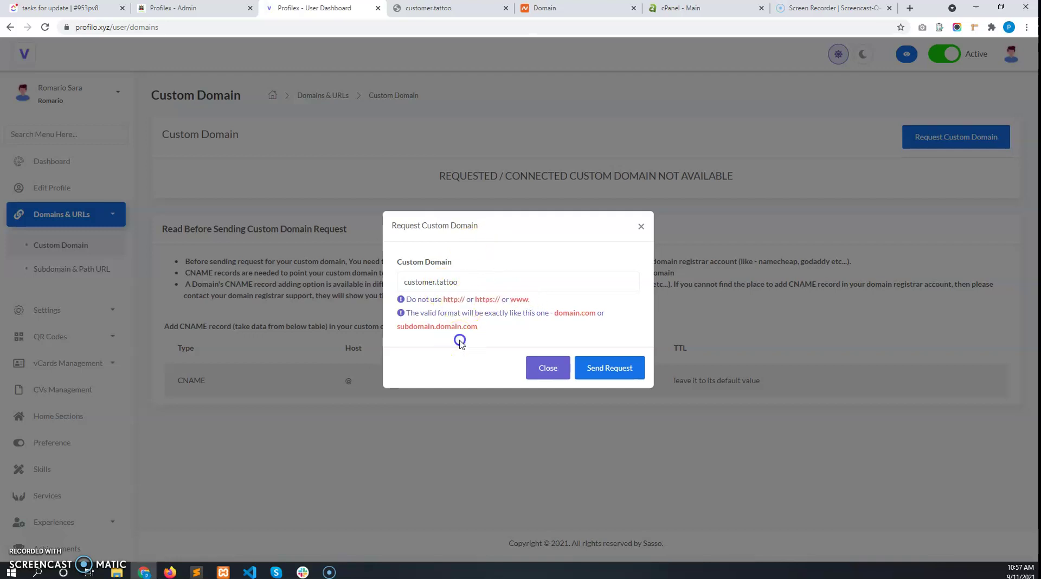
pyautogui.click(405, 282)
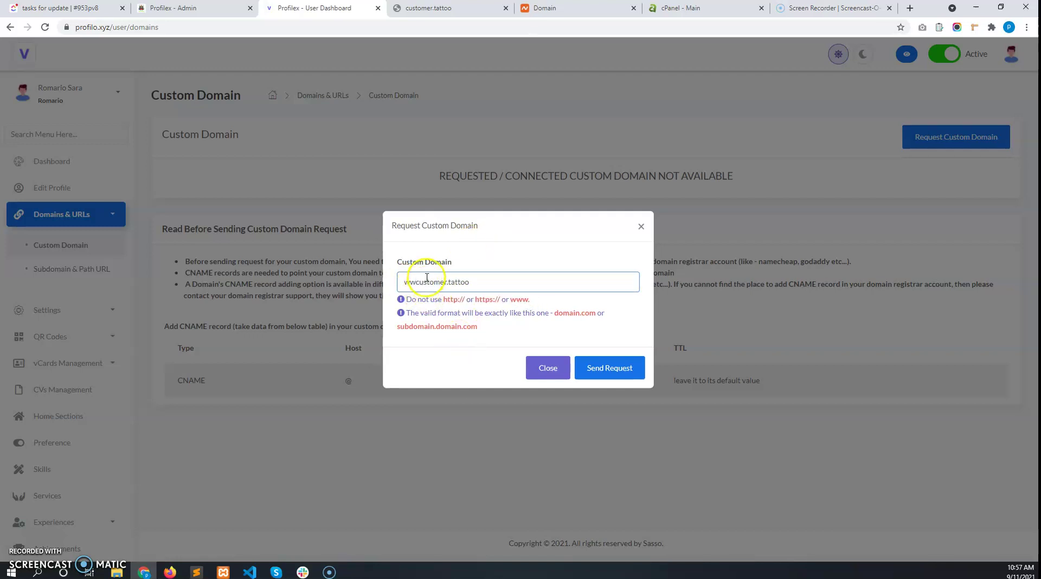
pyautogui.write('.')
pyautogui.click(599, 373)
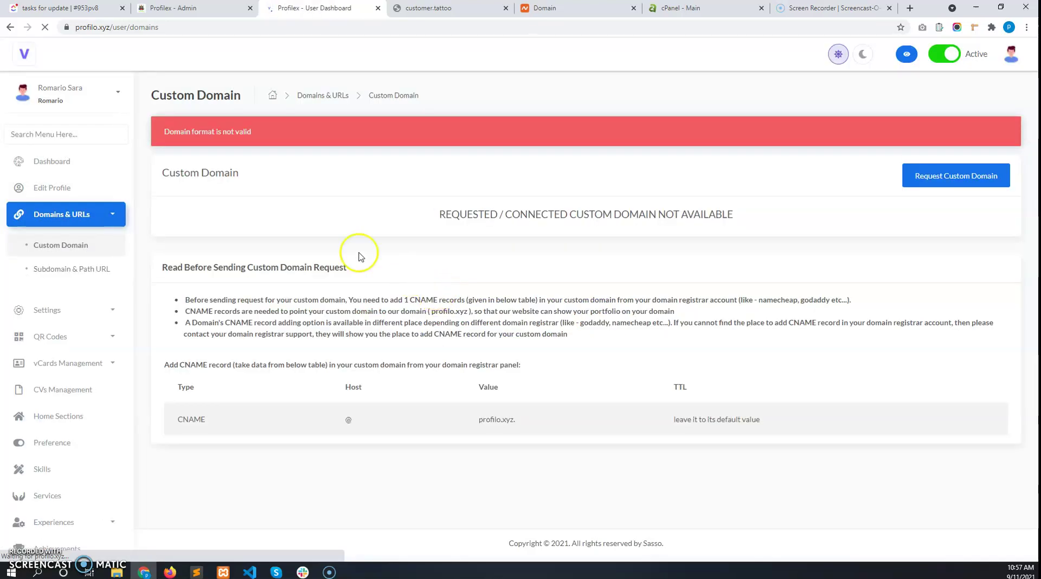
pyautogui.moveTo(298, 140); pyautogui.dragTo(168, 132)
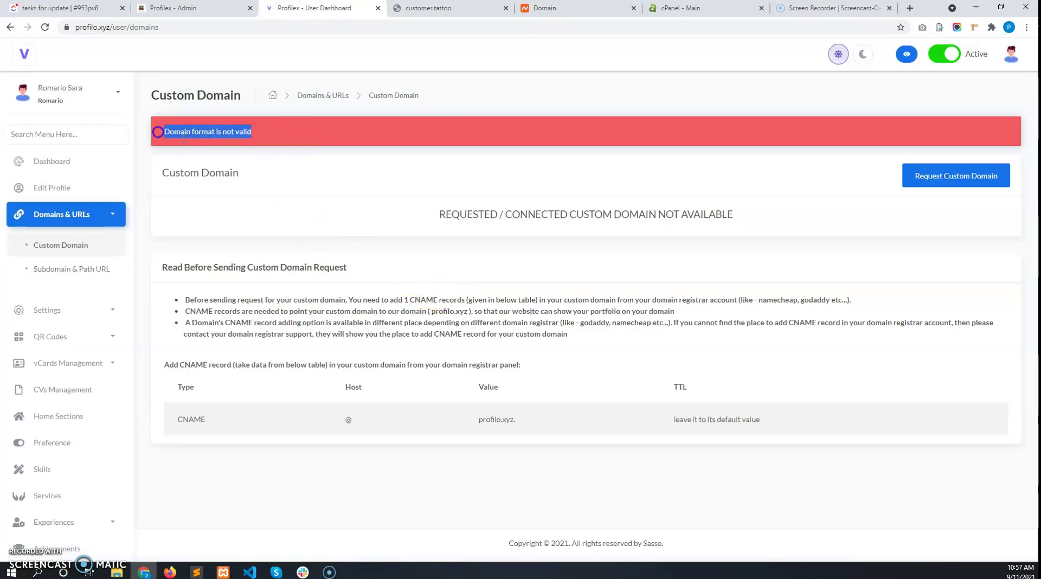
pyautogui.click(925, 175)
pyautogui.click(447, 281)
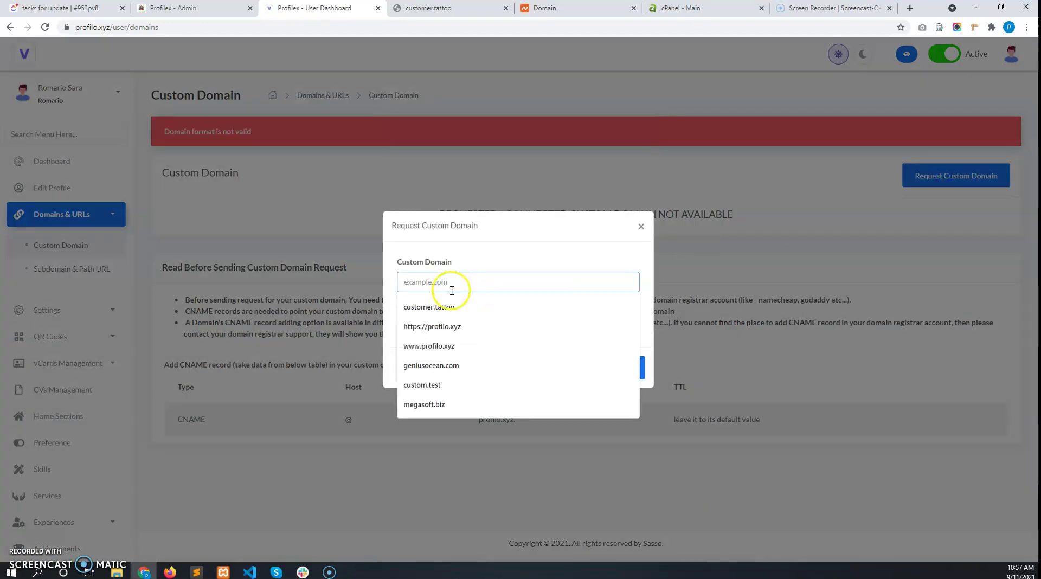
pyautogui.click(432, 326)
pyautogui.click(609, 369)
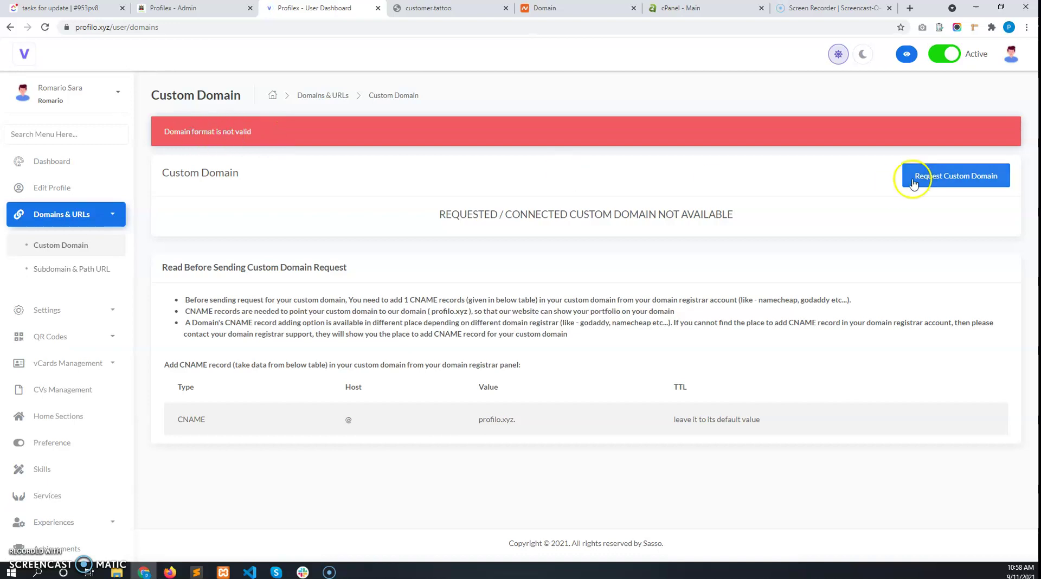
# Step: Request customer.tattoo, without any prefix, as the custom domain
pyautogui.click(913, 177)
pyautogui.click(472, 276)
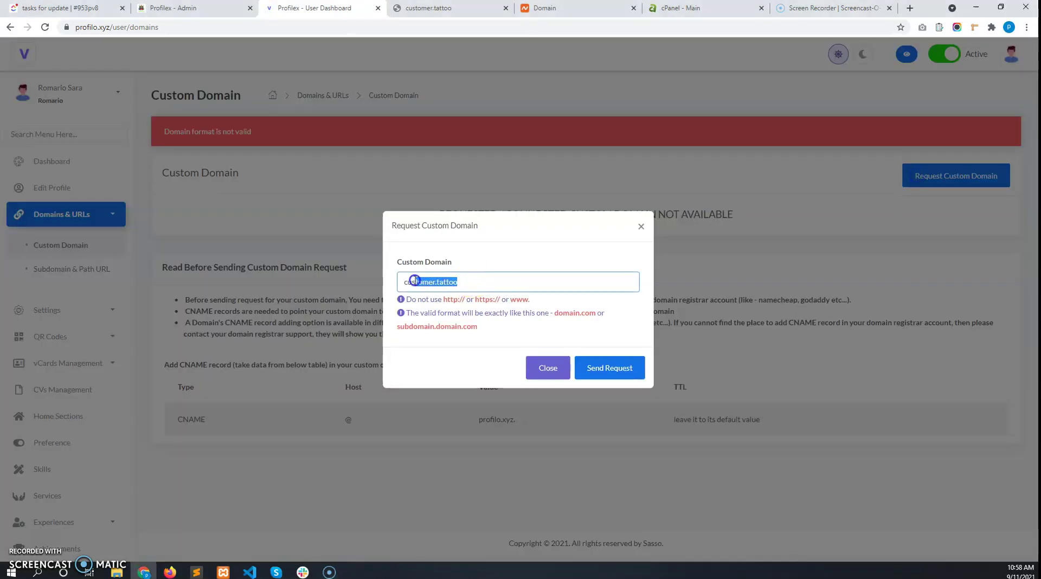
pyautogui.click(487, 275)
pyautogui.moveTo(488, 275); pyautogui.dragTo(398, 286)
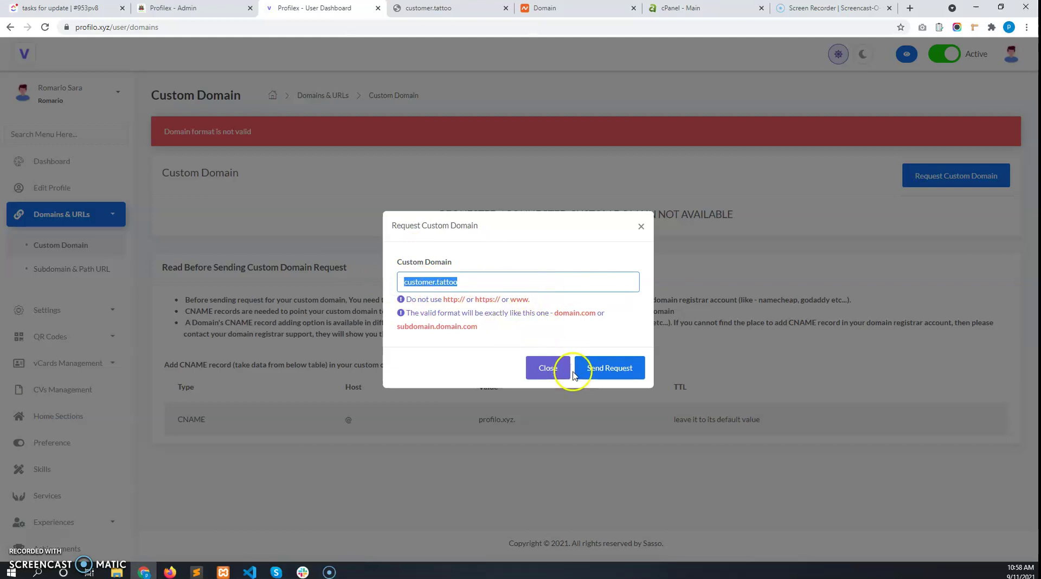
pyautogui.click(600, 372)
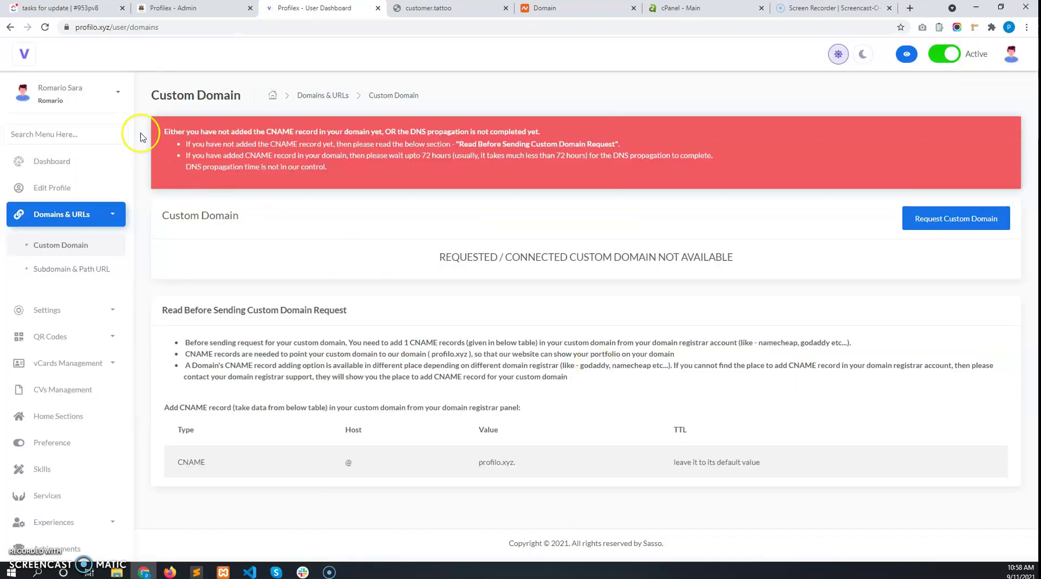
# Step: Read the missing-CNAME warning and confirm customer.tattoo still fails to load
pyautogui.click(165, 132)
pyautogui.moveTo(164, 132); pyautogui.dragTo(361, 170)
pyautogui.click(428, 144)
pyautogui.click(450, 10)
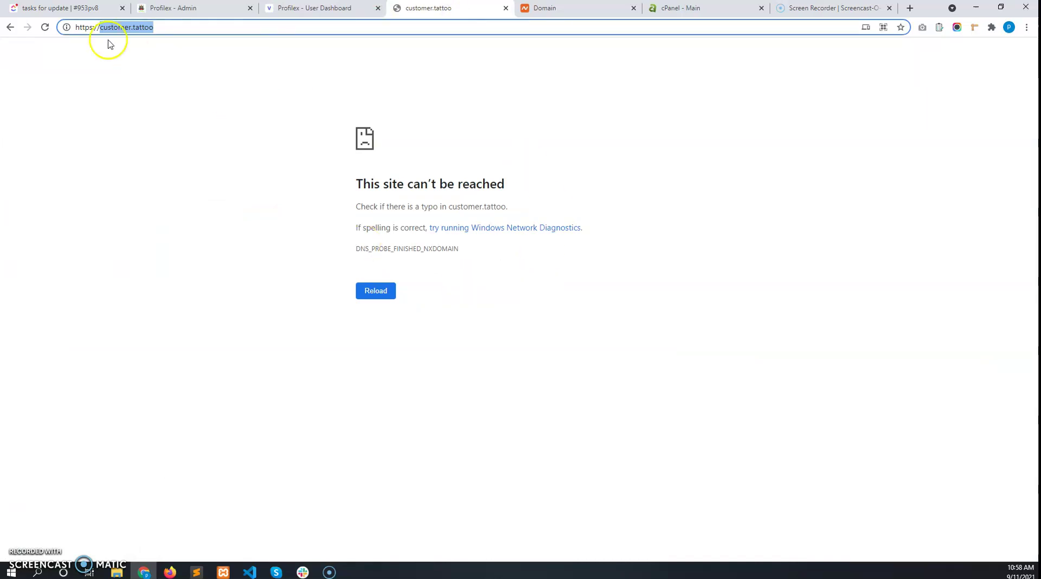
pyautogui.moveTo(174, 26); pyautogui.dragTo(90, 33)
pyautogui.click(148, 181)
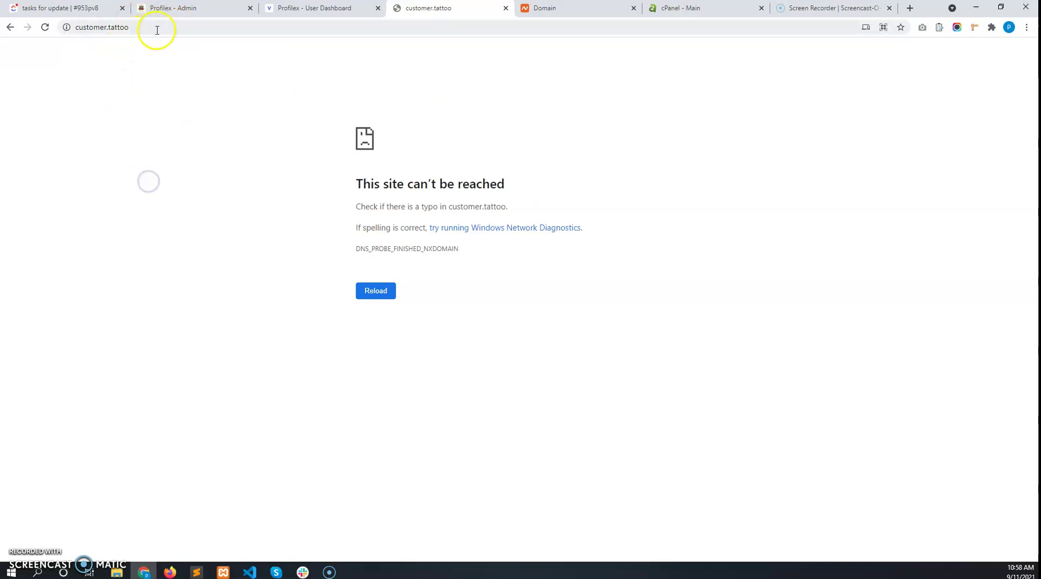
pyautogui.click(135, 28)
pyautogui.doubleClick(135, 27)
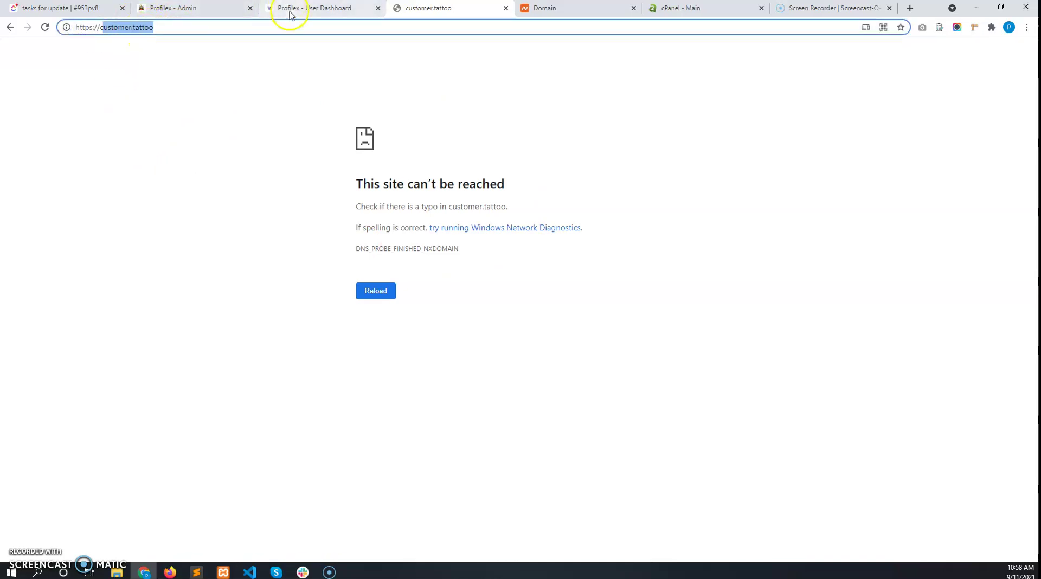
# Step: Compare the profilo.xyz admin and Home tabs, then return to the Custom Domain page
pyautogui.click(205, 8)
pyautogui.moveTo(113, 26); pyautogui.dragTo(142, 14)
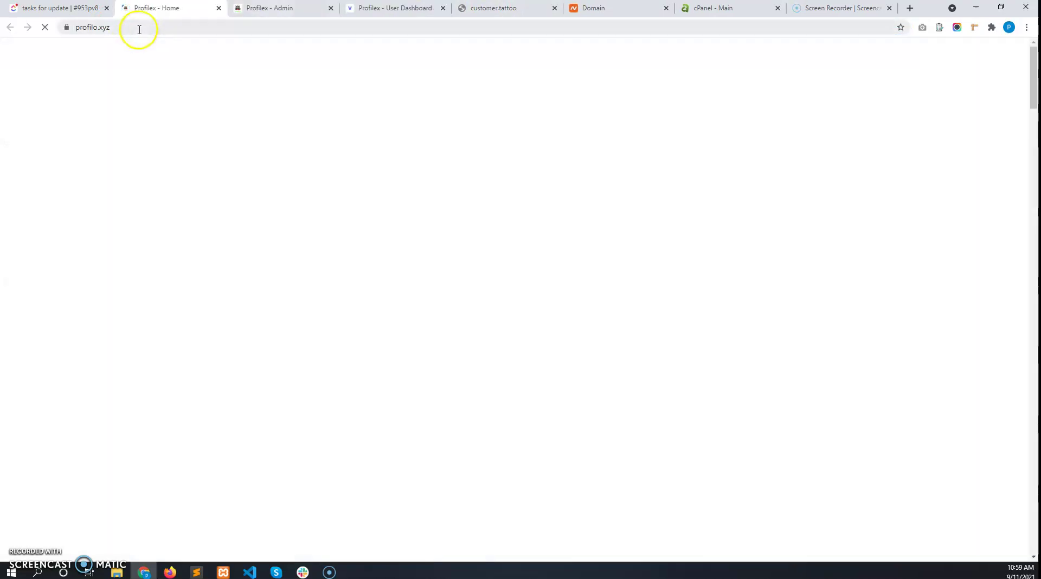
pyautogui.click(484, 8)
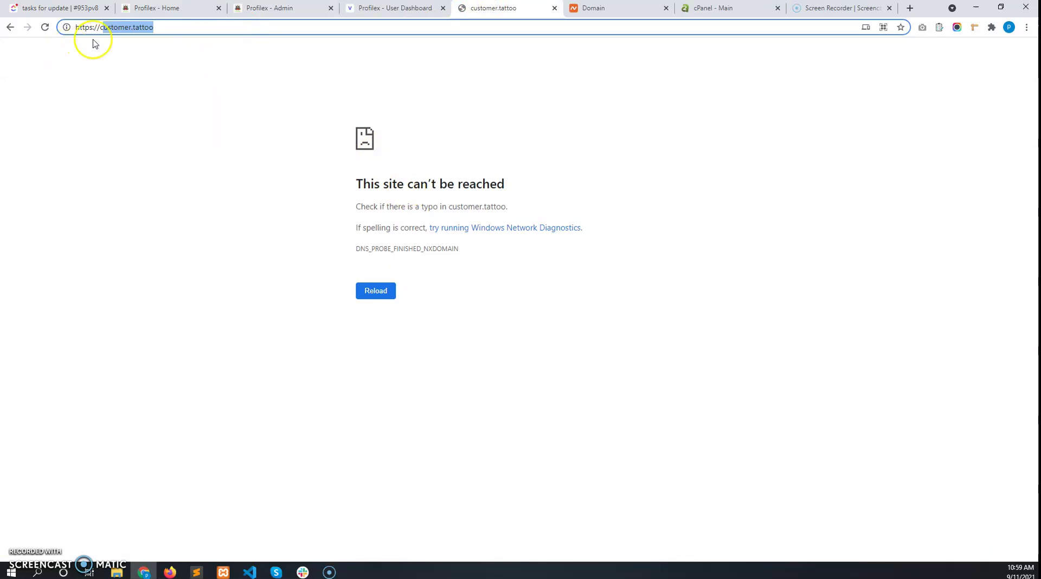
pyautogui.click(164, 8)
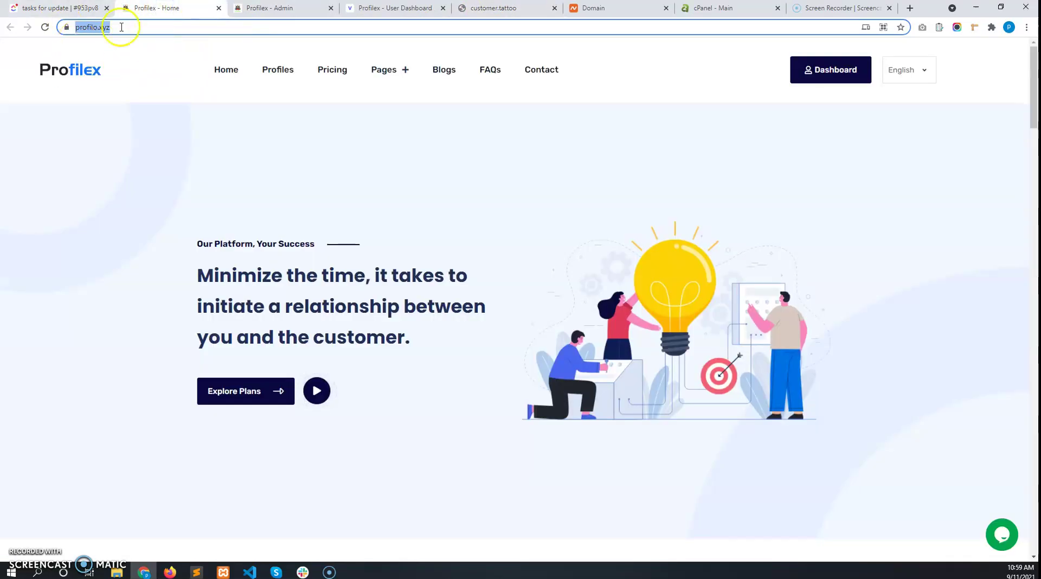
pyautogui.click(488, 8)
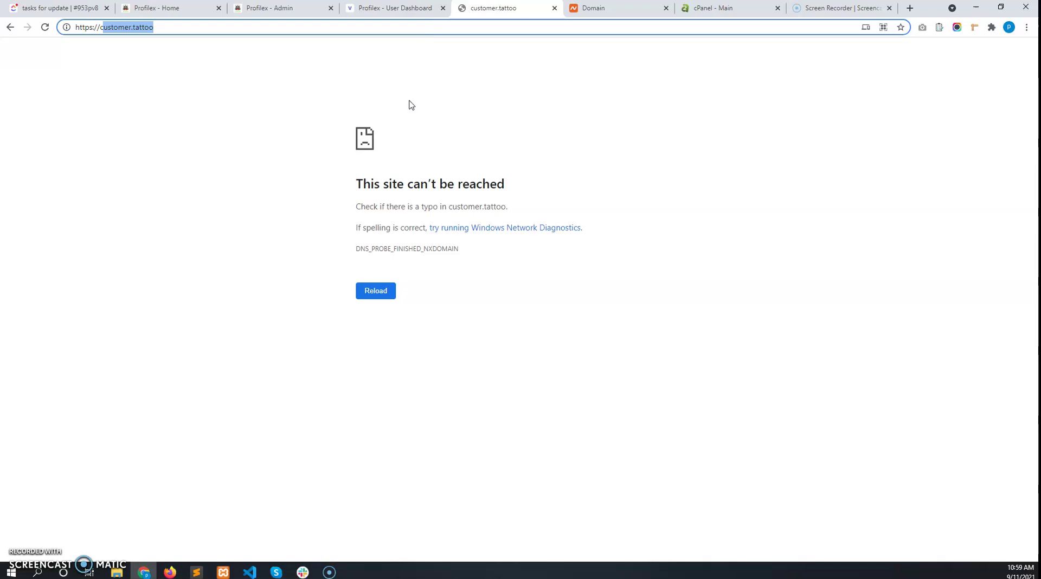
pyautogui.click(387, 8)
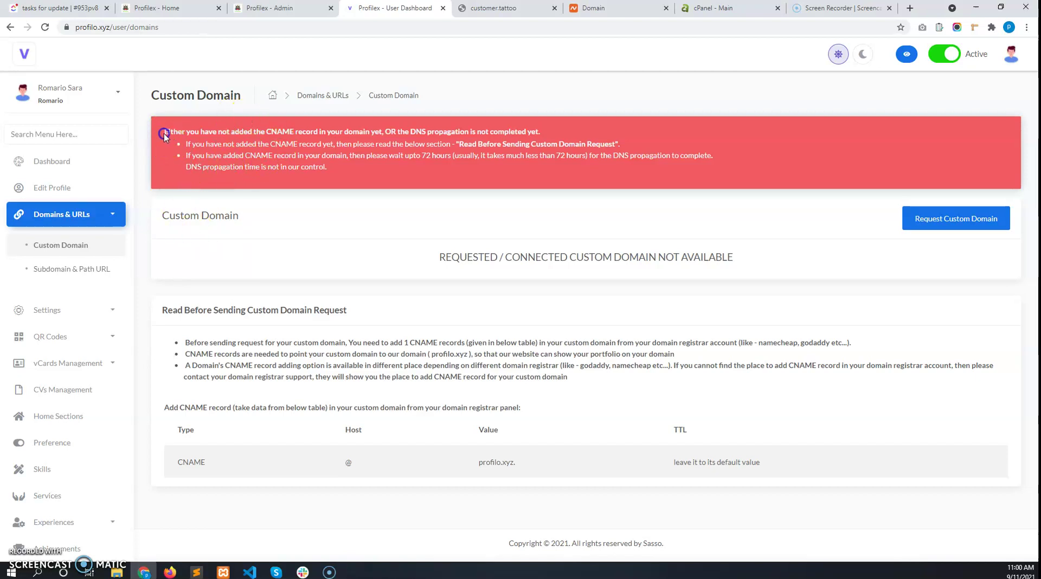
pyautogui.moveTo(164, 133); pyautogui.dragTo(378, 128)
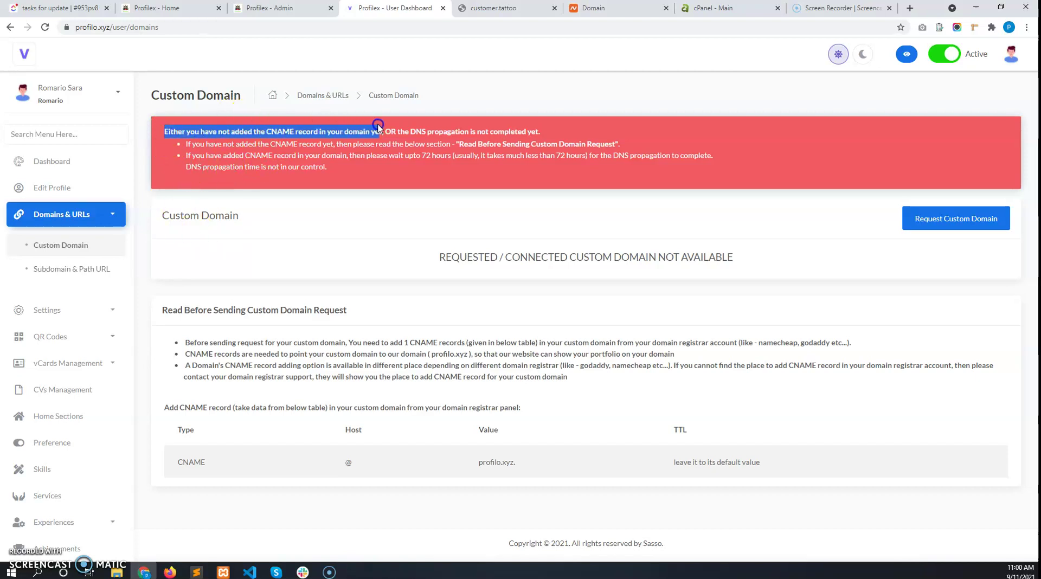
pyautogui.click(399, 163)
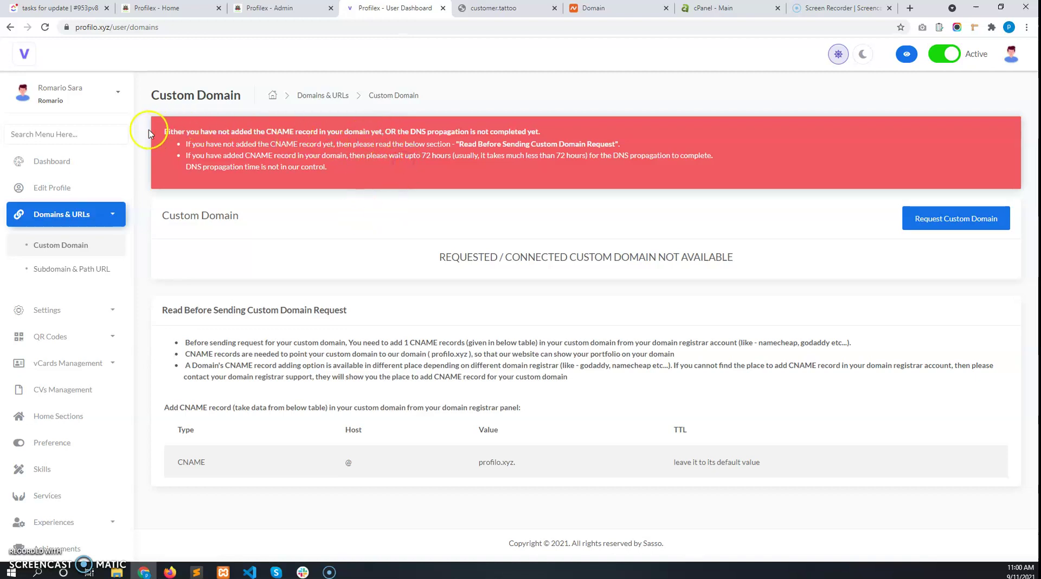
pyautogui.moveTo(211, 155); pyautogui.dragTo(288, 167)
pyautogui.click(383, 174)
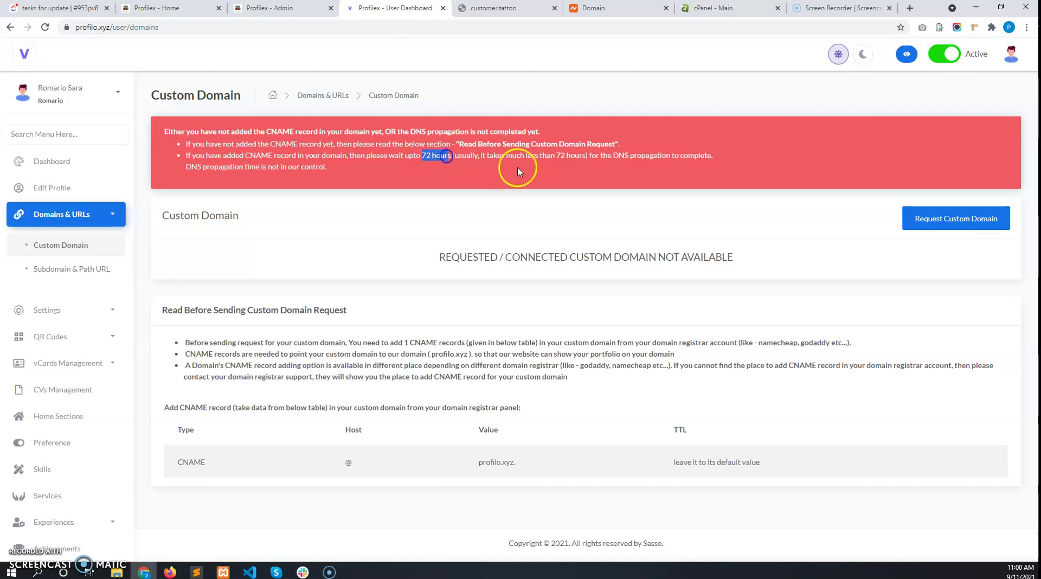
pyautogui.moveTo(586, 155); pyautogui.dragTo(491, 158)
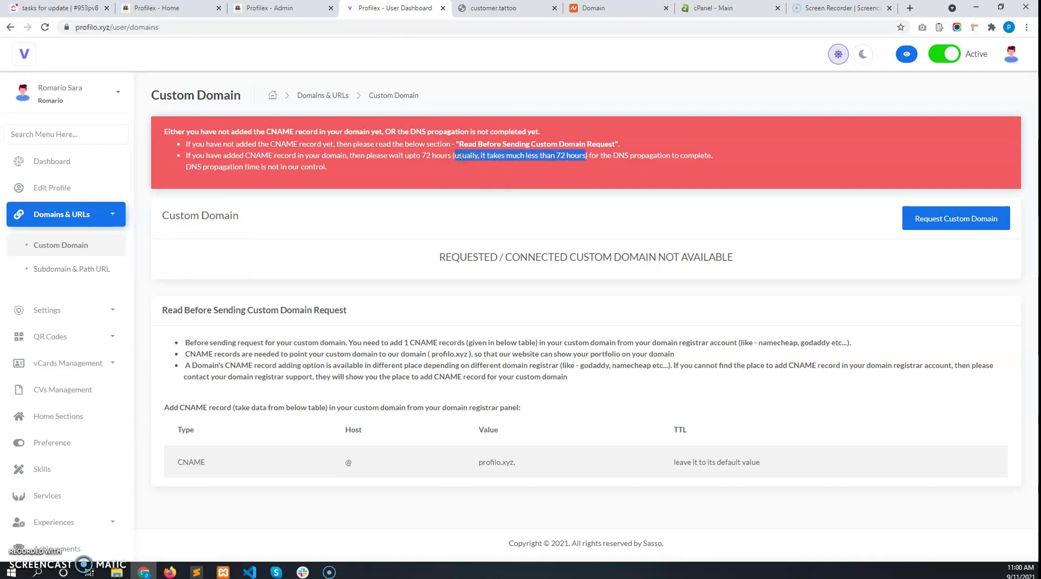
pyautogui.click(231, 154)
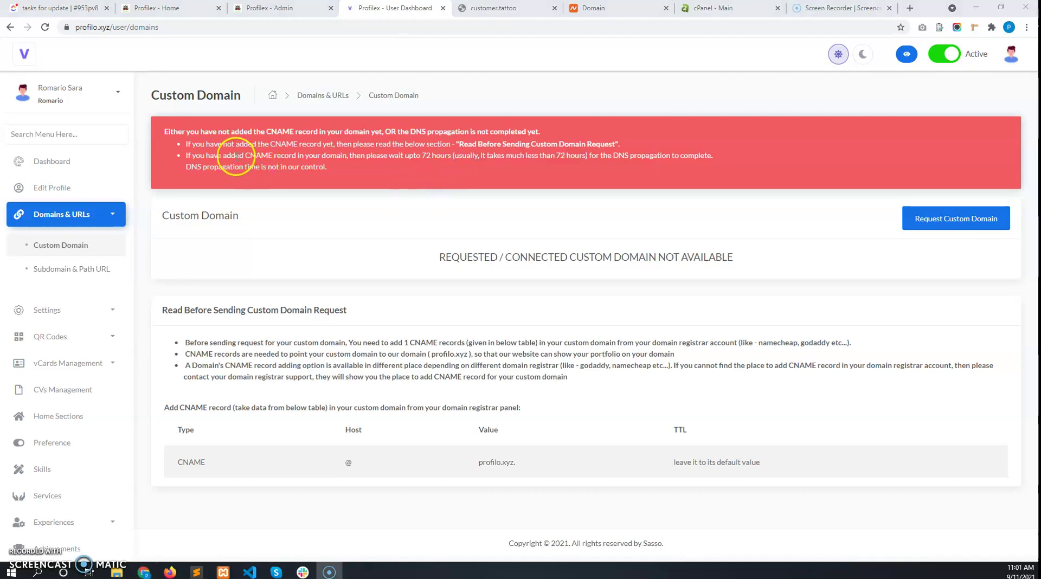
pyautogui.moveTo(235, 144); pyautogui.dragTo(574, 142)
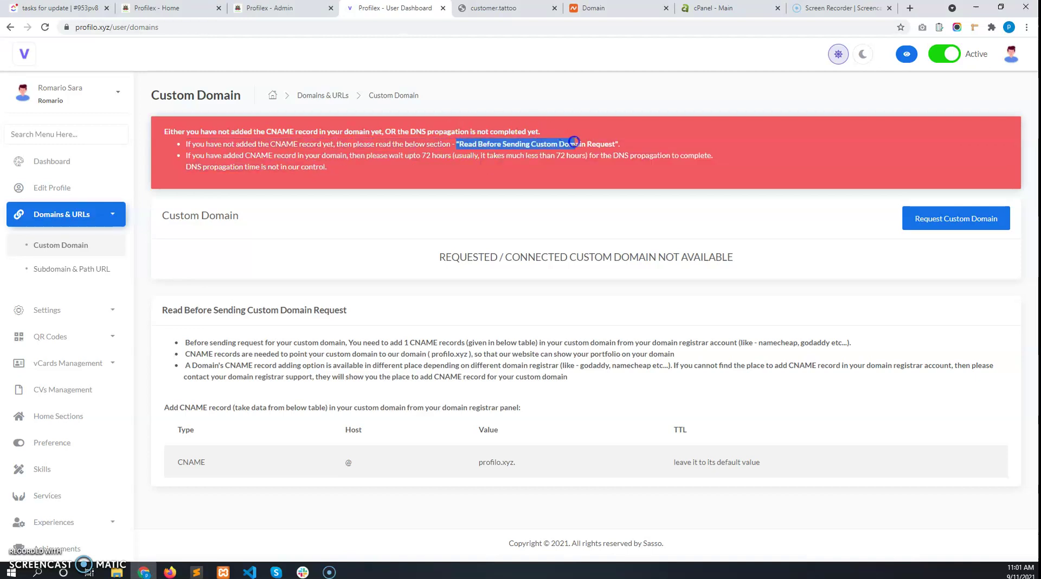
pyautogui.moveTo(161, 310); pyautogui.dragTo(346, 309)
pyautogui.click(346, 309)
pyautogui.moveTo(173, 339); pyautogui.dragTo(606, 380)
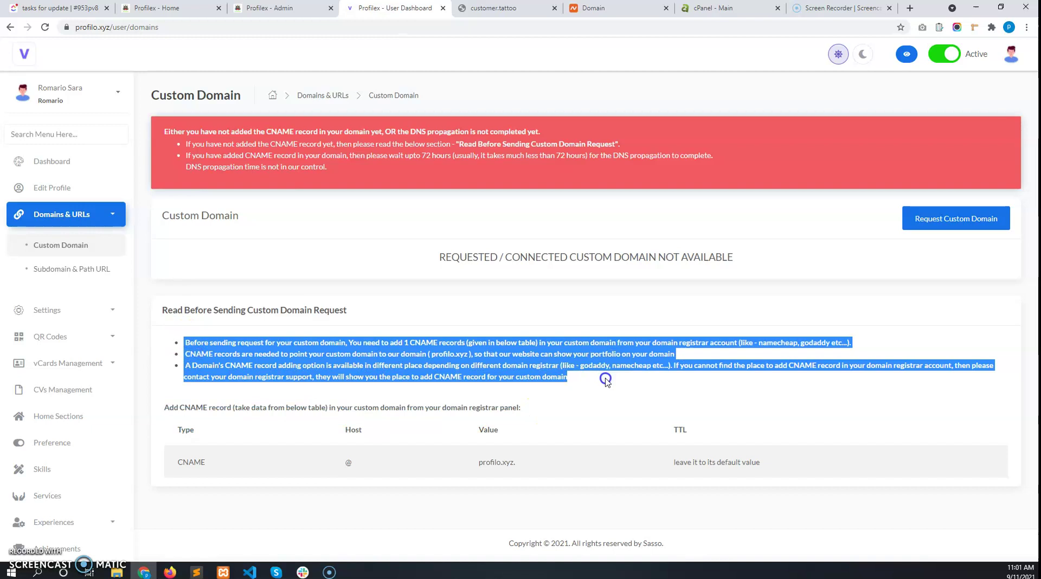
pyautogui.click(274, 9)
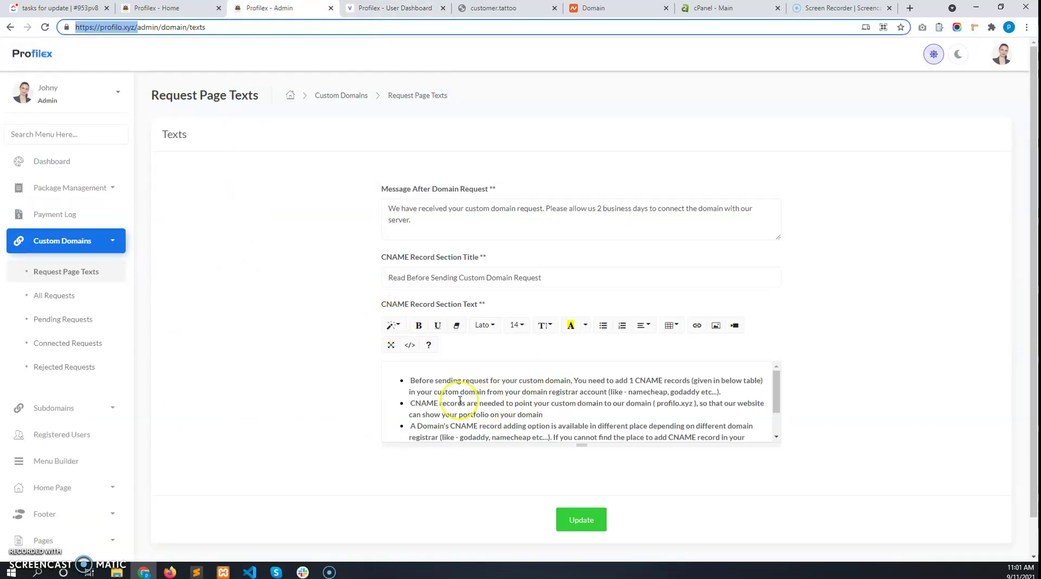
pyautogui.moveTo(409, 381); pyautogui.dragTo(634, 451)
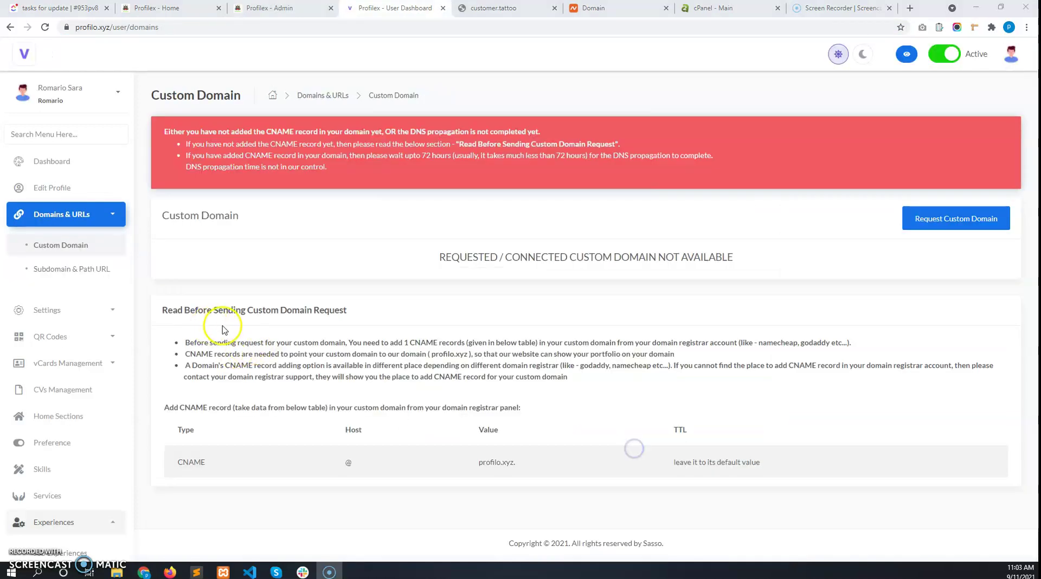
pyautogui.moveTo(170, 313); pyautogui.dragTo(656, 384)
pyautogui.click(576, 401)
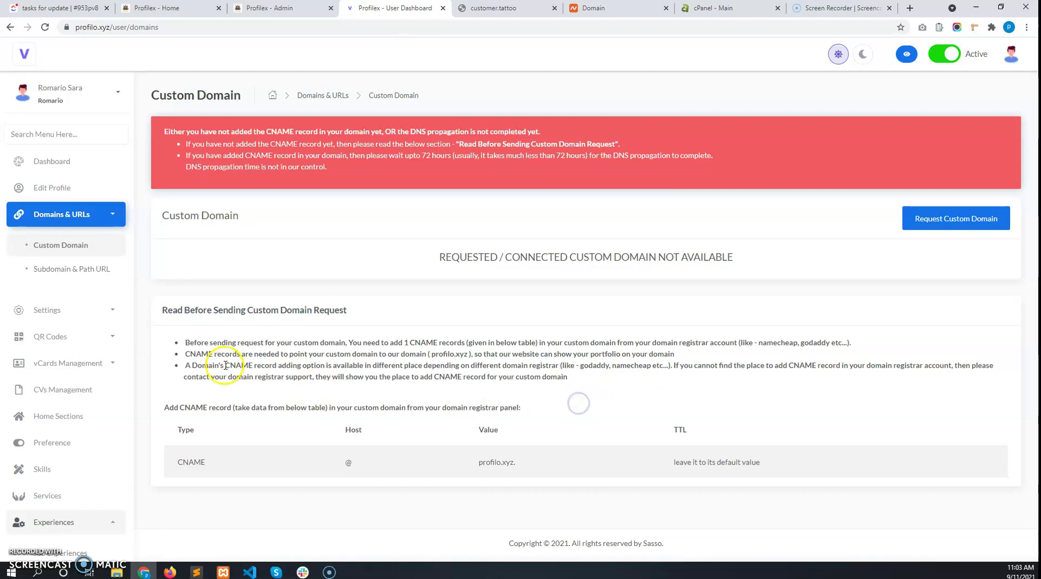
pyautogui.moveTo(188, 342); pyautogui.dragTo(715, 334)
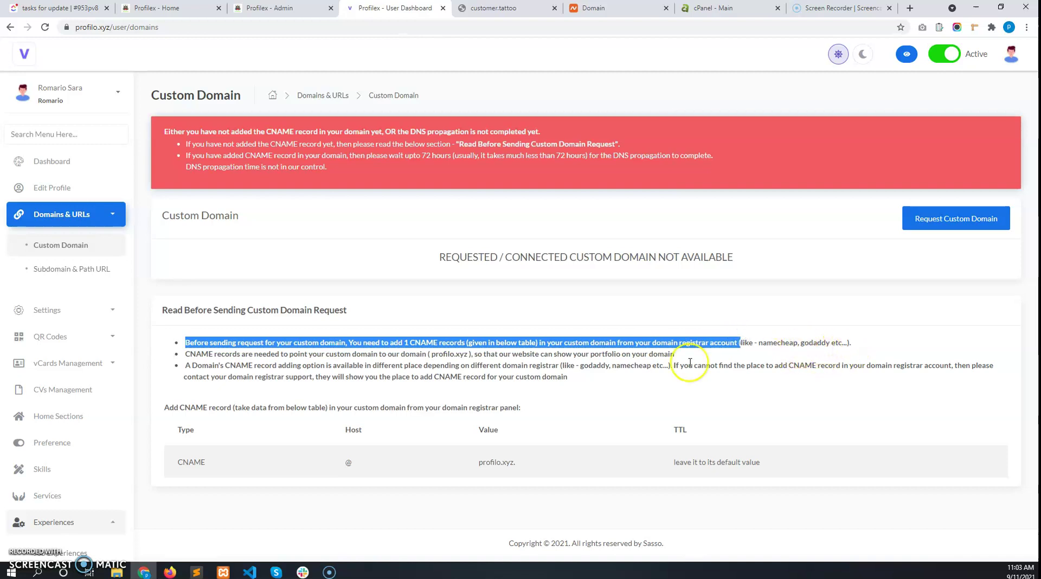
pyautogui.click(211, 365)
pyautogui.moveTo(197, 353); pyautogui.dragTo(213, 354)
pyautogui.moveTo(181, 461); pyautogui.dragTo(624, 466)
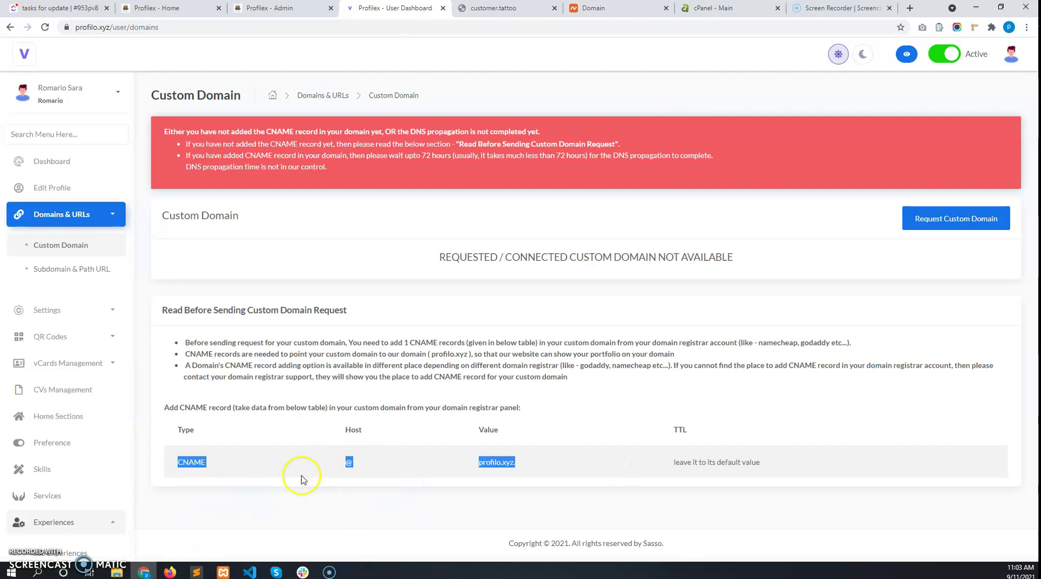
pyautogui.click(283, 416)
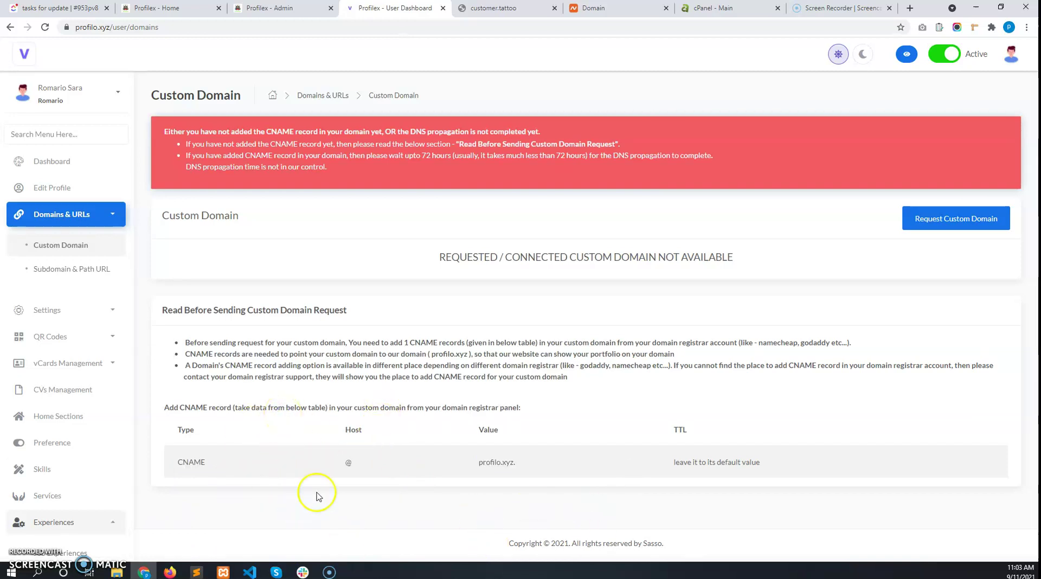
pyautogui.click(704, 386)
# Step: Show the customer.tattoo tab and highlight the domain name in its address bar
pyautogui.click(503, 9)
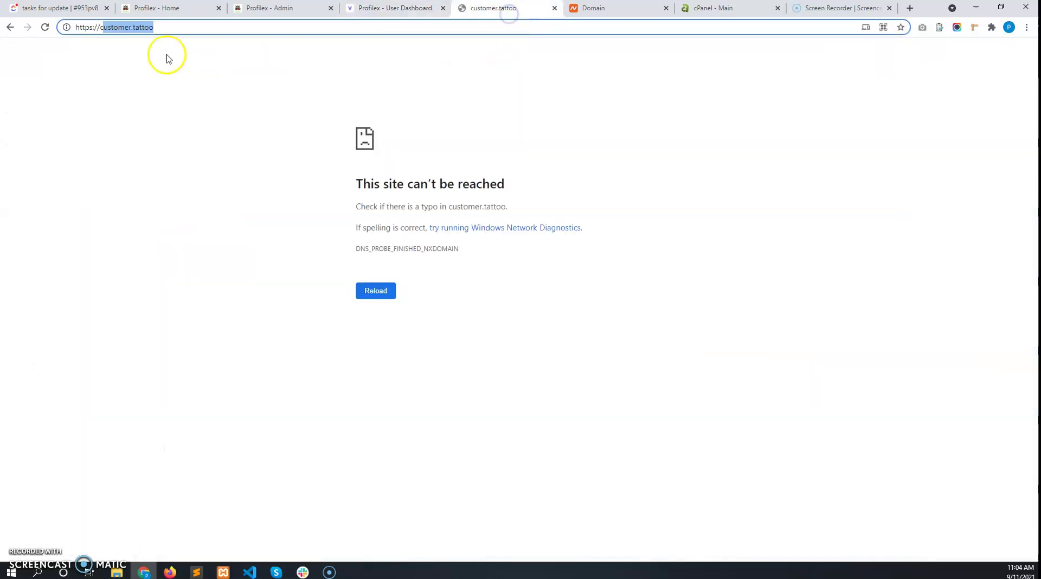
pyautogui.click(103, 30)
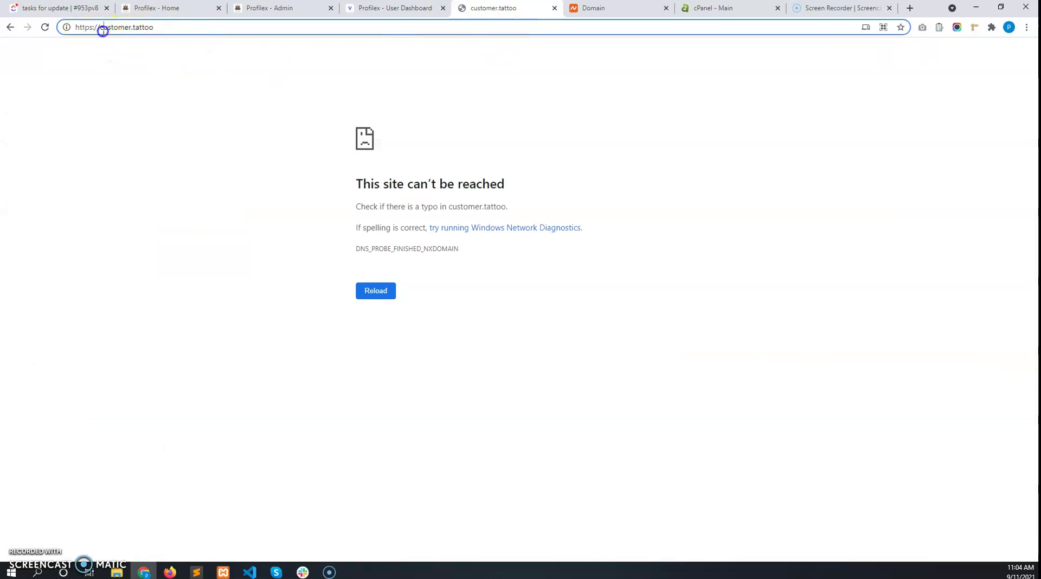
pyautogui.moveTo(102, 31); pyautogui.dragTo(188, 33)
# Step: Open customer.tattoo's management page from the Namecheap Domain List
pyautogui.click(601, 9)
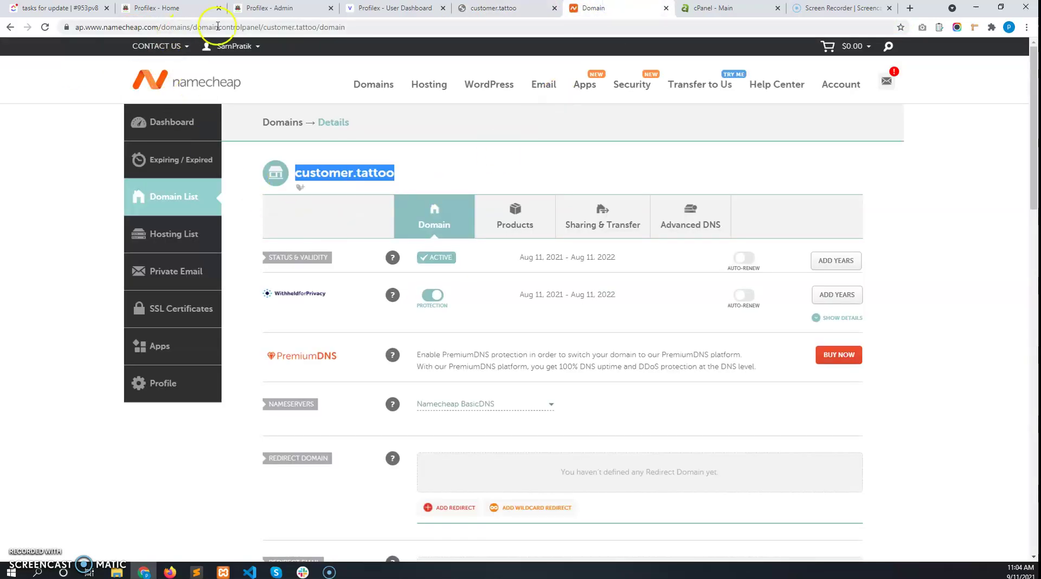
pyautogui.scroll(-1, 581, 260)
pyautogui.scroll(1, 520, 339)
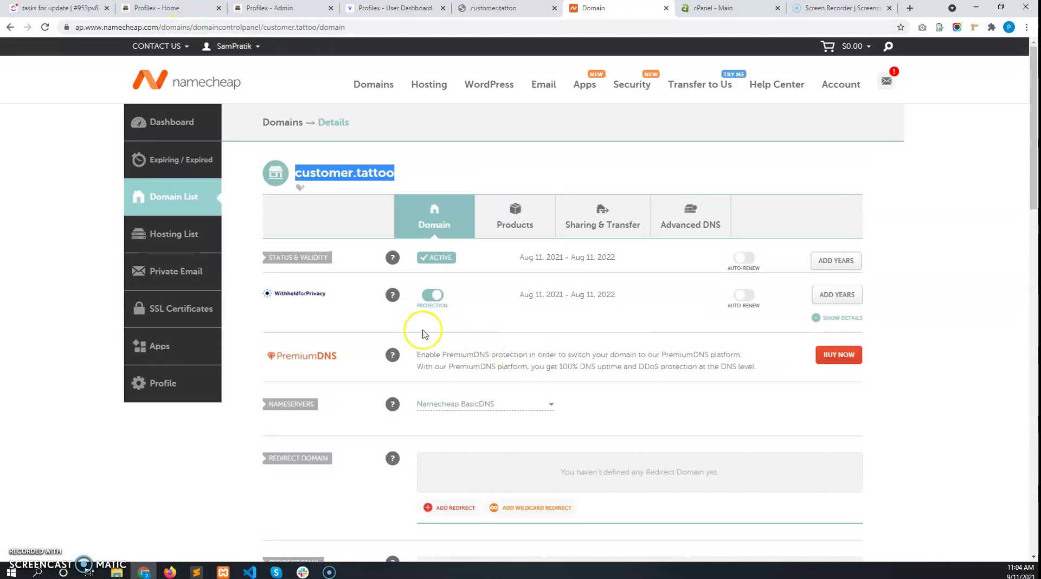
pyautogui.click(163, 198)
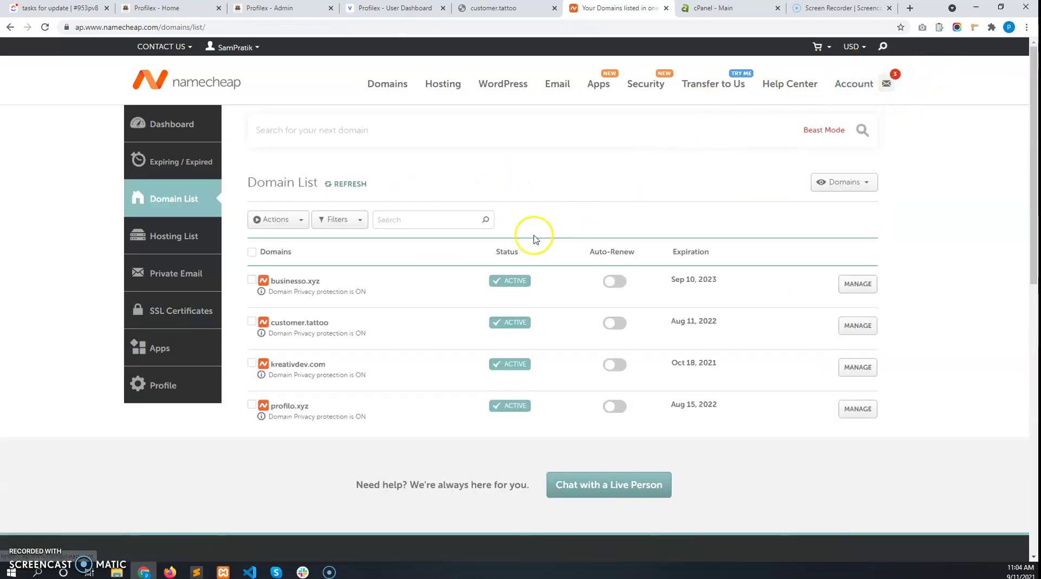
pyautogui.scroll(-3, 395, 318)
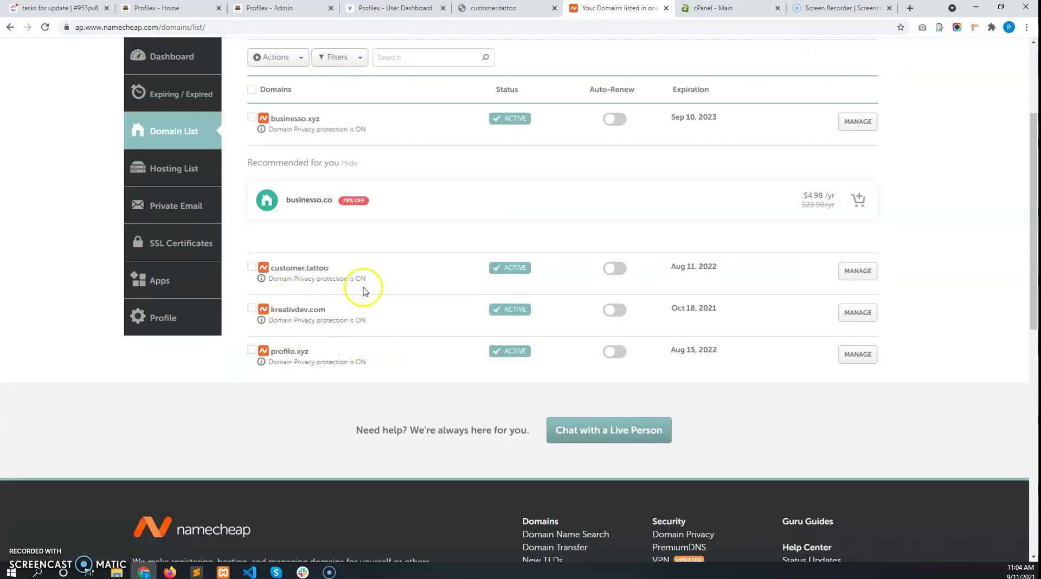
pyautogui.click(874, 273)
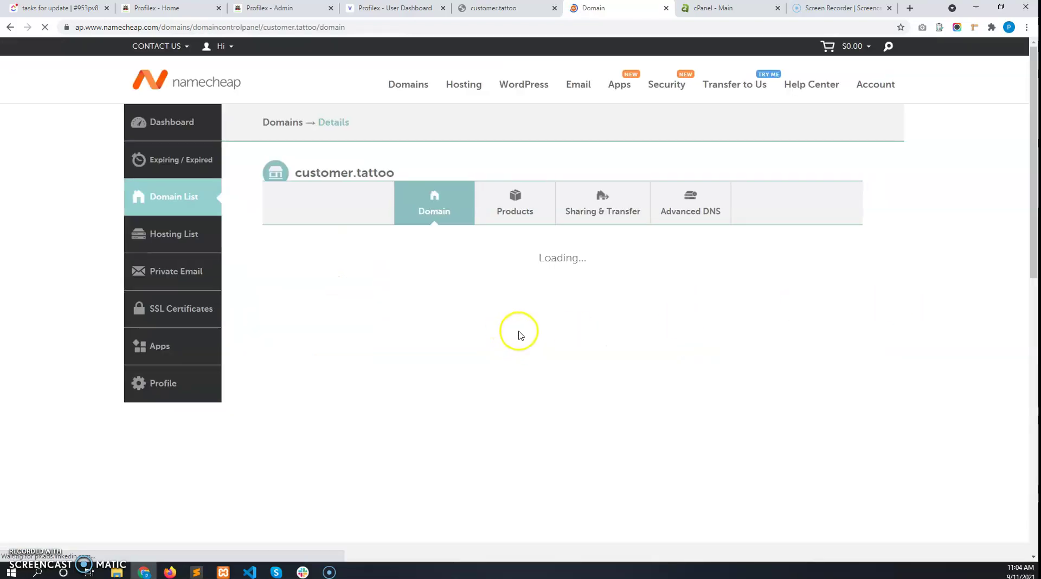
# Step: Check the nameserver choices, keep BasicDNS, and open the Advanced DNS tab
pyautogui.scroll(-3, 477, 341)
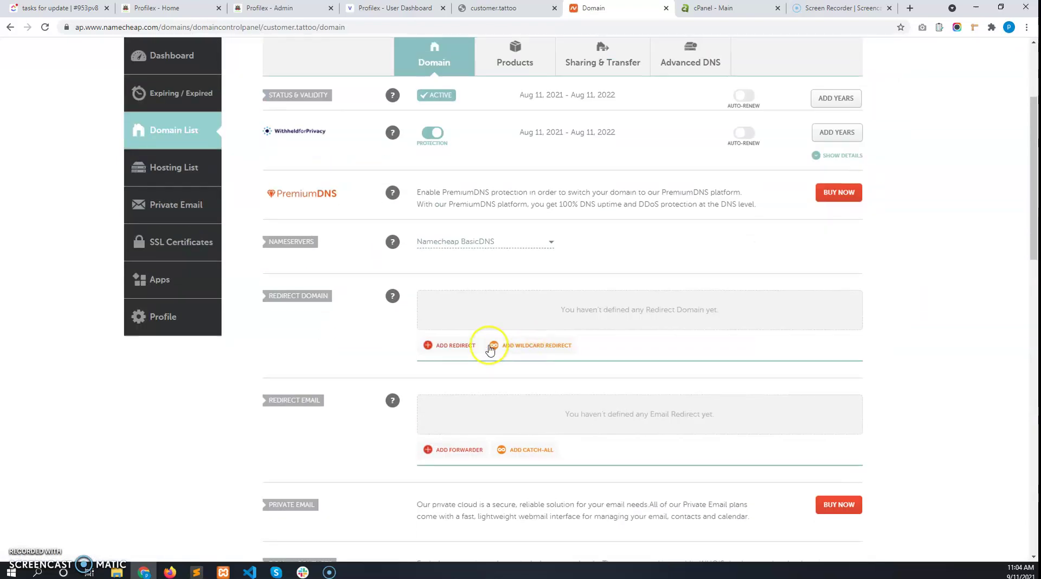
pyautogui.click(466, 251)
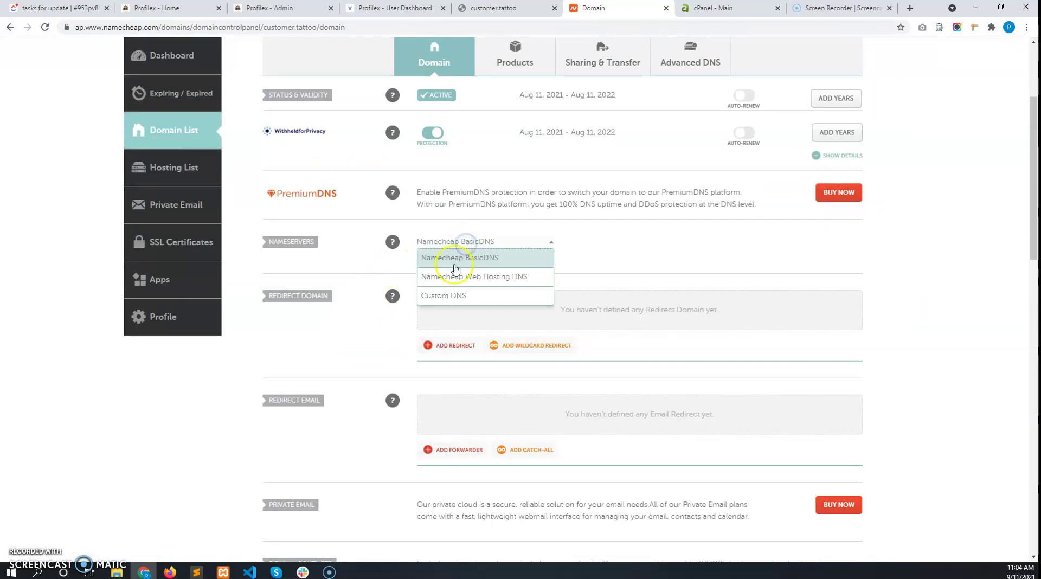
pyautogui.click(685, 265)
pyautogui.scroll(3, 667, 325)
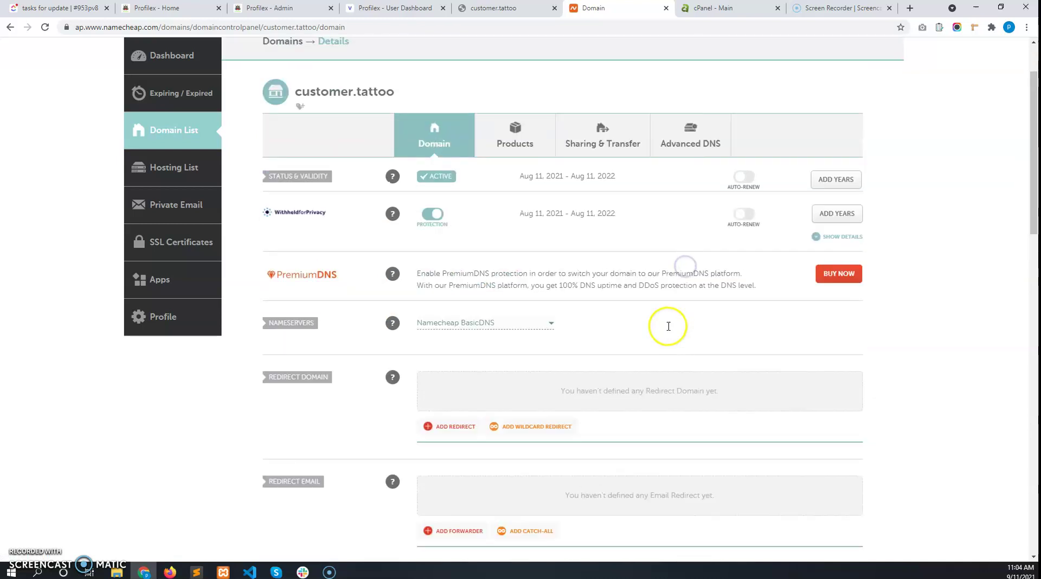
pyautogui.click(687, 229)
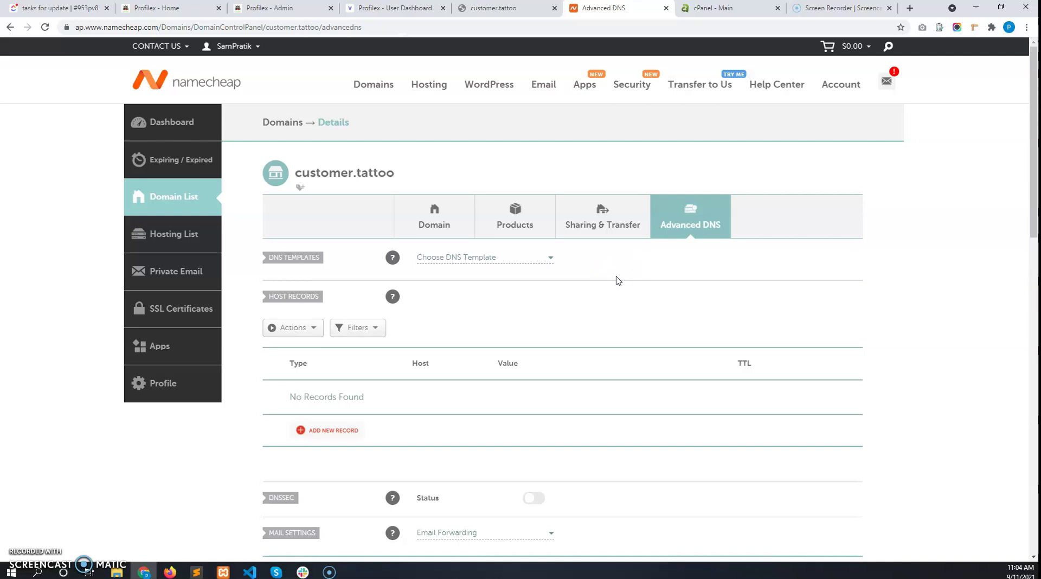
# Step: Review customer.tattoo's empty host records, then compare with Profilex's CNAME table (@ → profilo.xyz.)
pyautogui.scroll(-3, 513, 325)
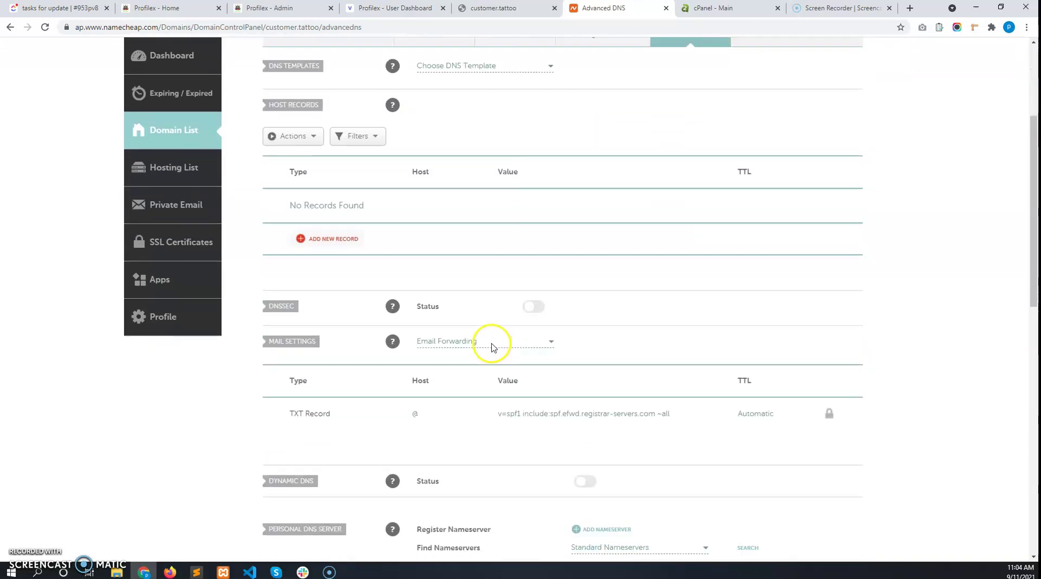
pyautogui.scroll(-2, 450, 344)
pyautogui.scroll(5, 408, 331)
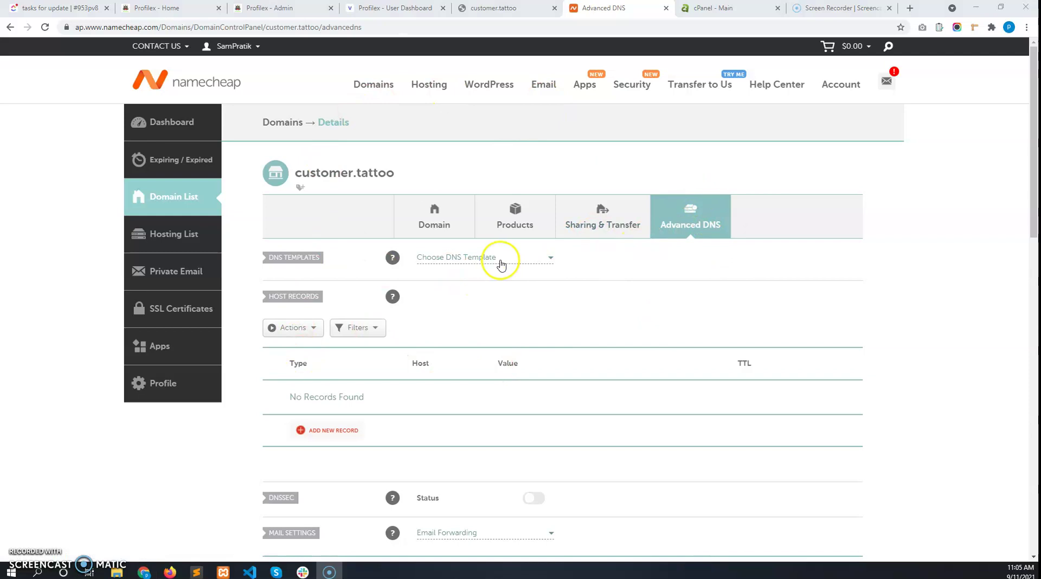
pyautogui.scroll(-2, 501, 264)
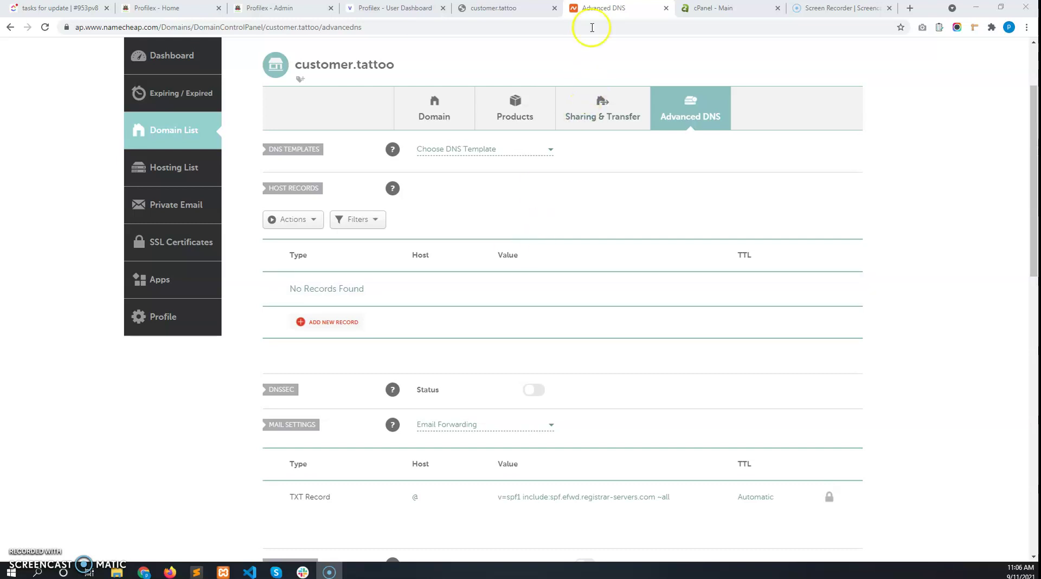
pyautogui.click(415, 10)
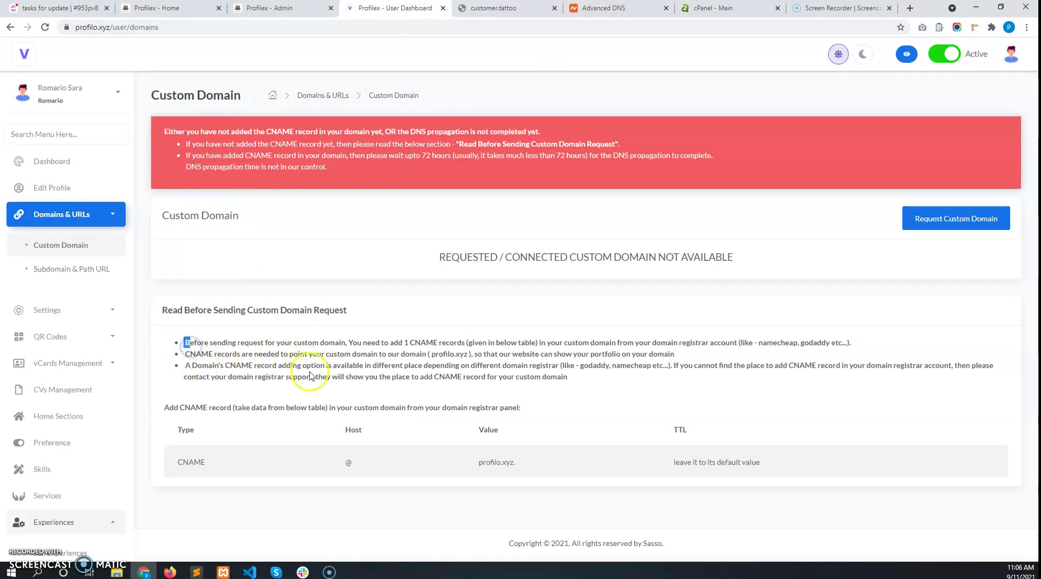
# Step: Read the Profilex request instructions, then return to the top of customer.tattoo's Advanced DNS settings
pyautogui.moveTo(564, 378); pyautogui.dragTo(677, 367)
pyautogui.click(401, 402)
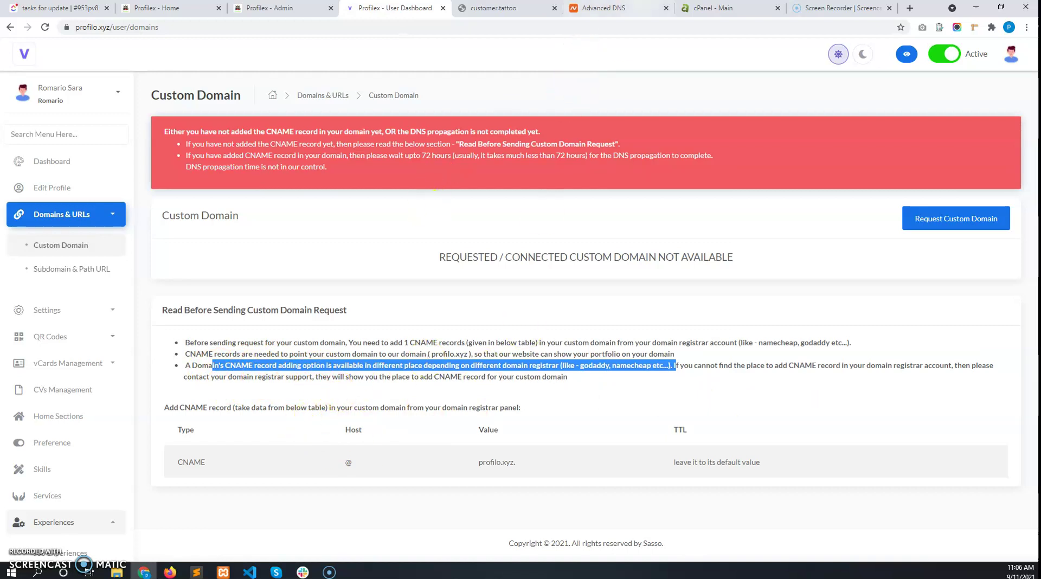
pyautogui.click(607, 7)
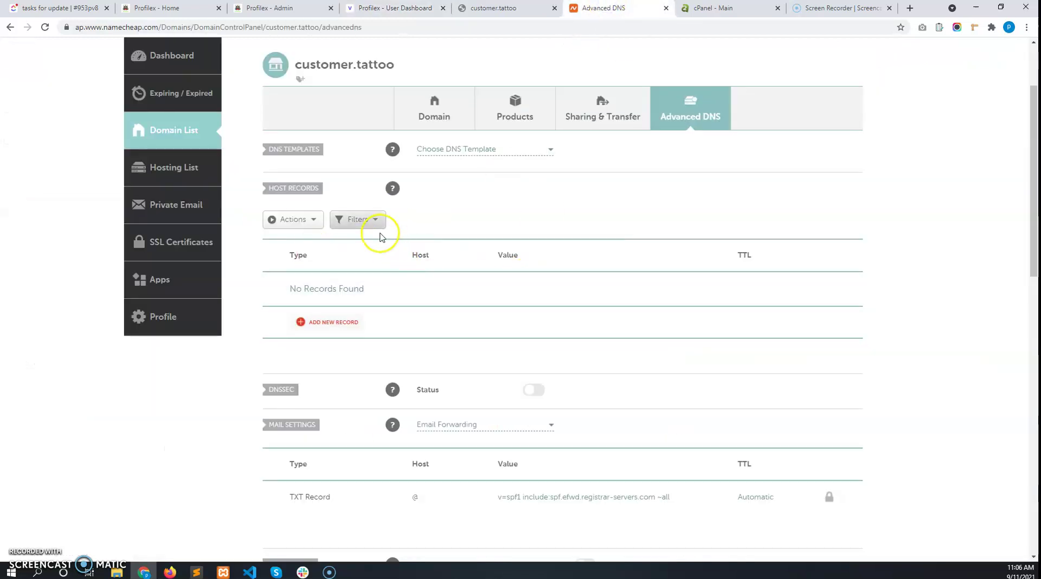
pyautogui.scroll(3, 632, 288)
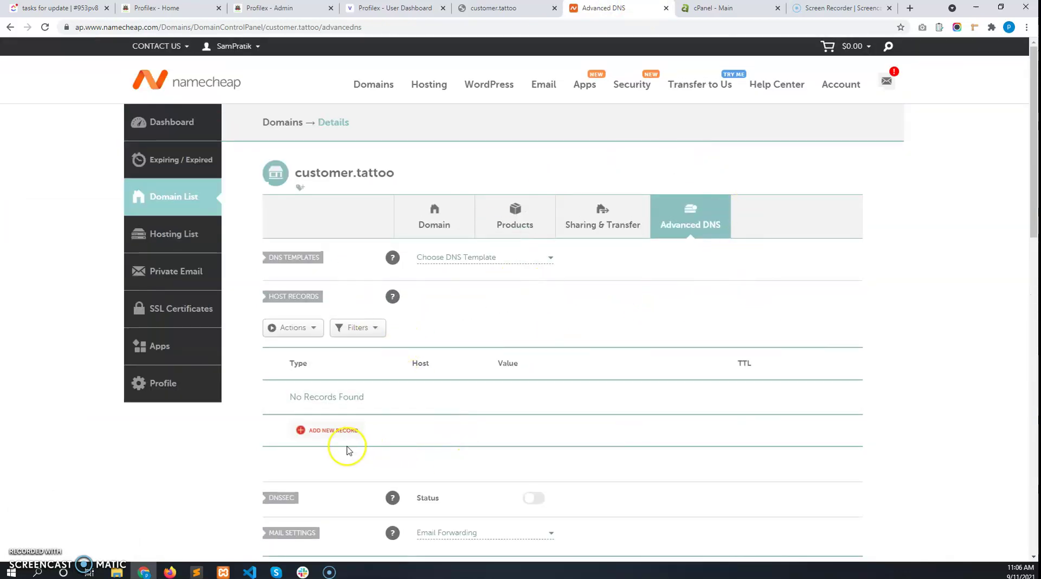
# Step: Add a new CNAME Record to customer.tattoo's host records
pyautogui.click(333, 430)
pyautogui.scroll(-4, 338, 434)
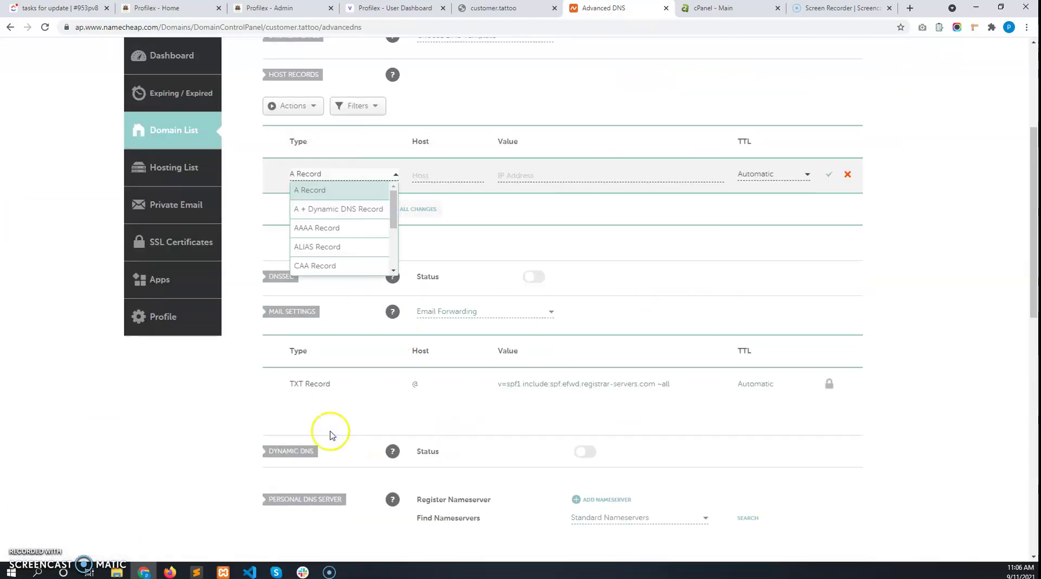
pyautogui.scroll(-3, 332, 228)
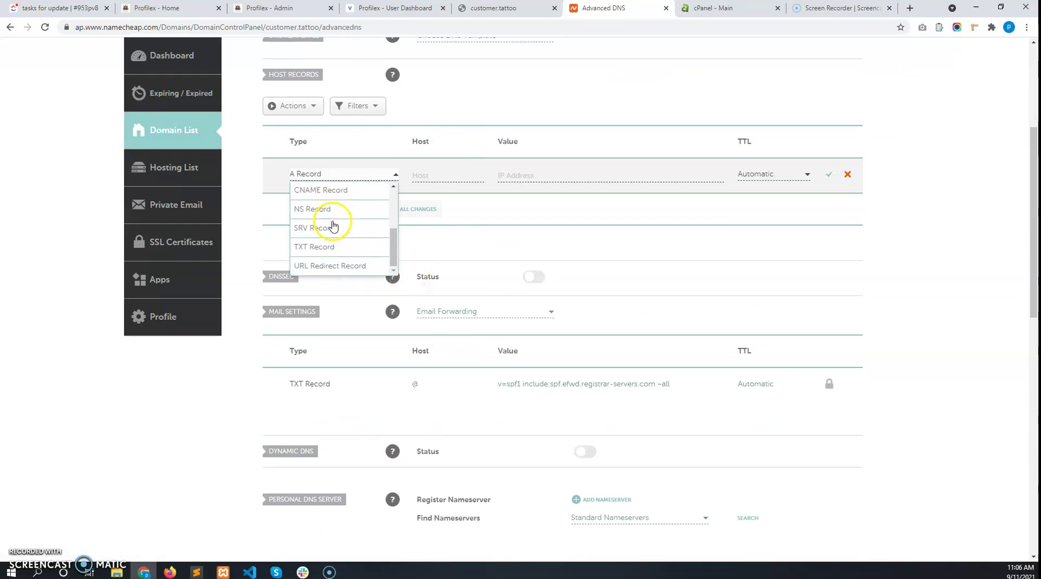
pyautogui.click(342, 191)
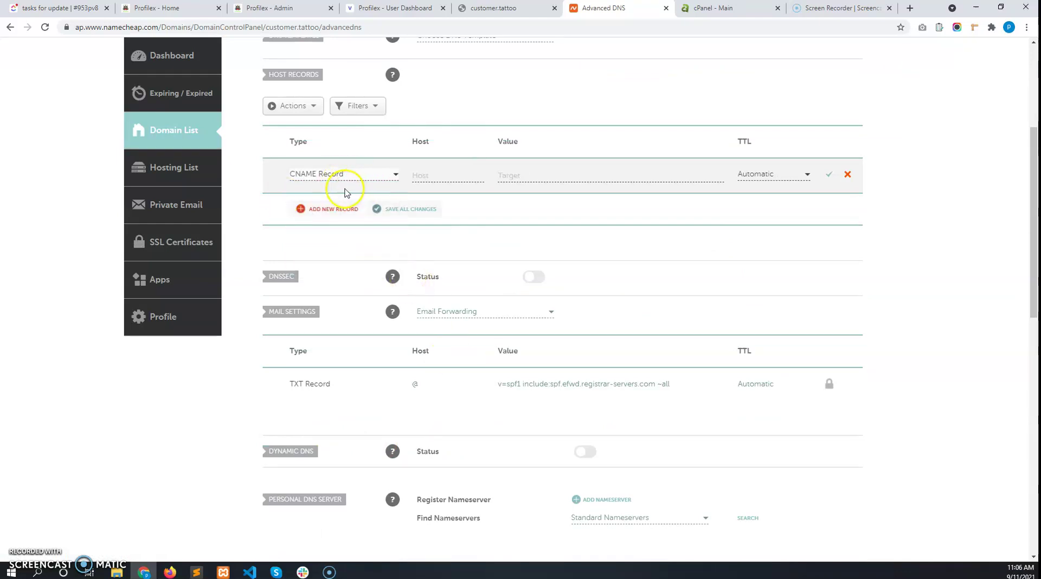
pyautogui.scroll(3, 357, 173)
pyautogui.scroll(1, 379, 293)
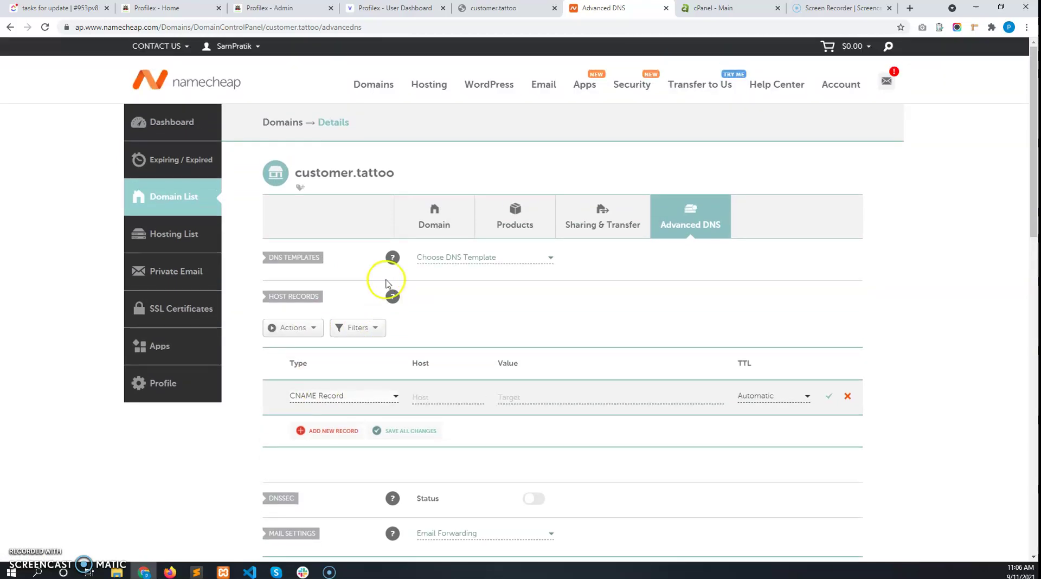
# Step: Copy the CNAME target value profilo.xyz. from the Profilex instructions
pyautogui.click(419, 9)
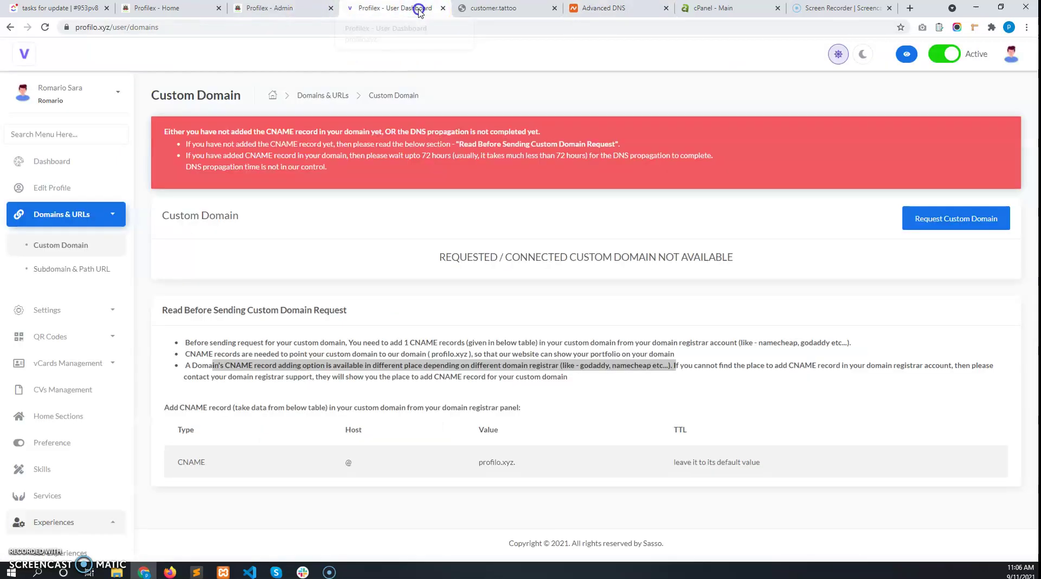
pyautogui.click(250, 439)
pyautogui.click(185, 459)
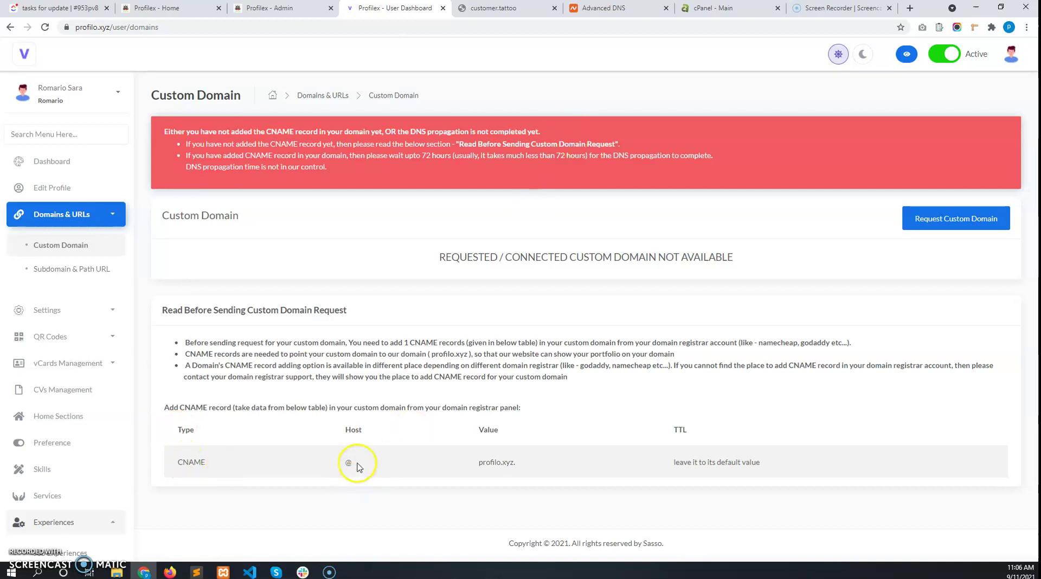
pyautogui.click(519, 465)
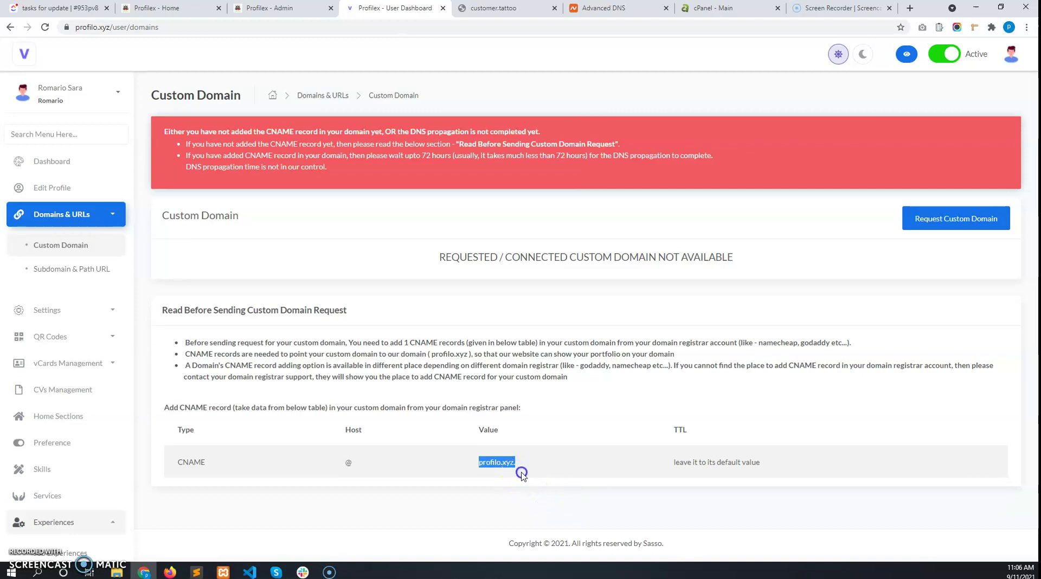
pyautogui.moveTo(480, 463)
pyautogui.mouseDown()
pyautogui.moveTo(509, 463)
pyautogui.moveTo(493, 464)
pyautogui.mouseUp()
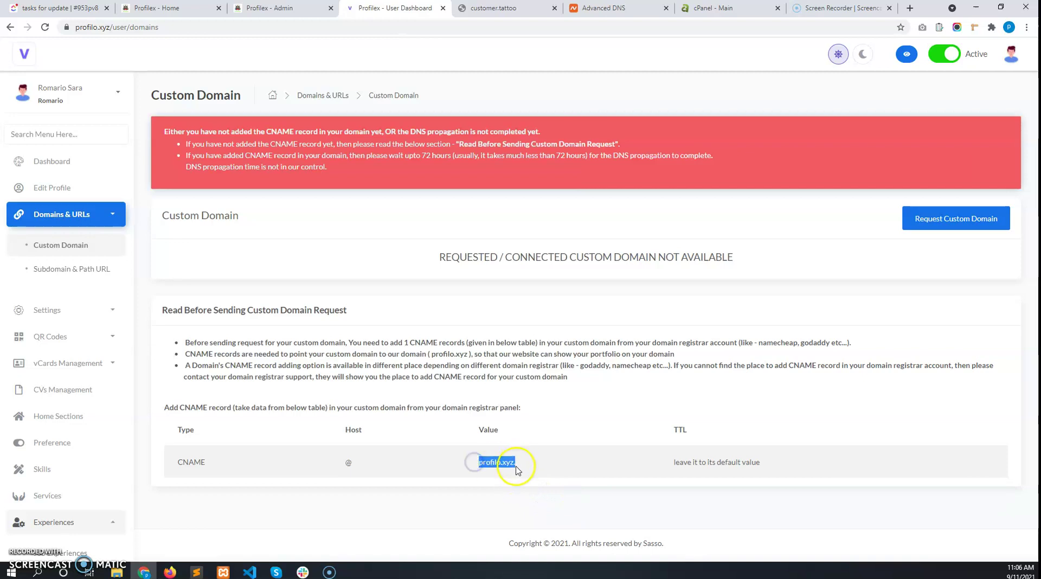
pyautogui.click(605, 10)
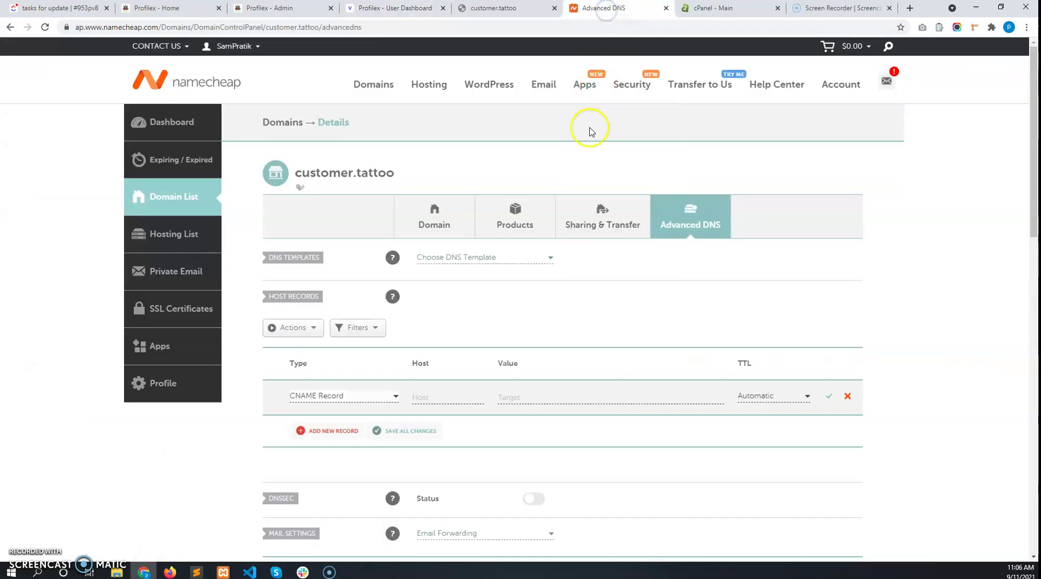
# Step: Set the record's value to profilo.xyz. and host to @, and save it
pyautogui.click(538, 398)
pyautogui.write('profilo.xyz')
pyautogui.click(415, 399)
pyautogui.click(427, 439)
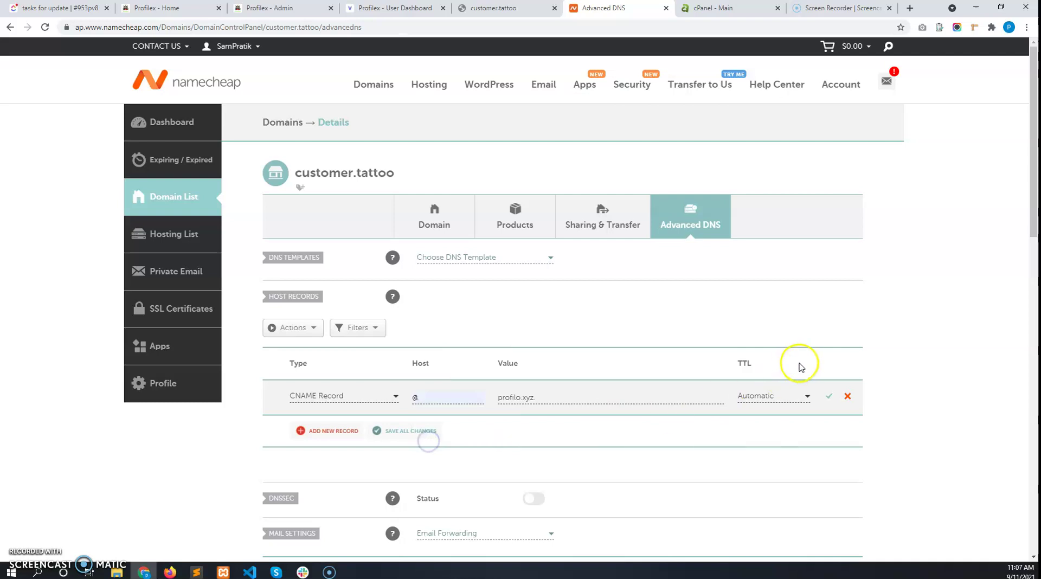
pyautogui.scroll(-2, 801, 367)
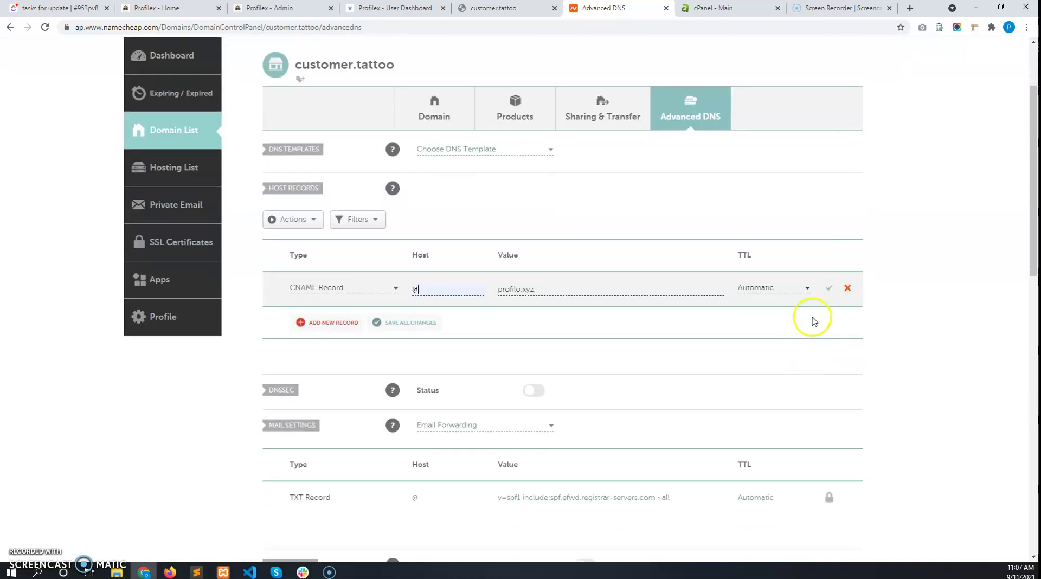
pyautogui.click(830, 290)
# Step: Verify the saved customer.tattoo CNAME record points to profilo.xyz
pyautogui.scroll(2, 803, 308)
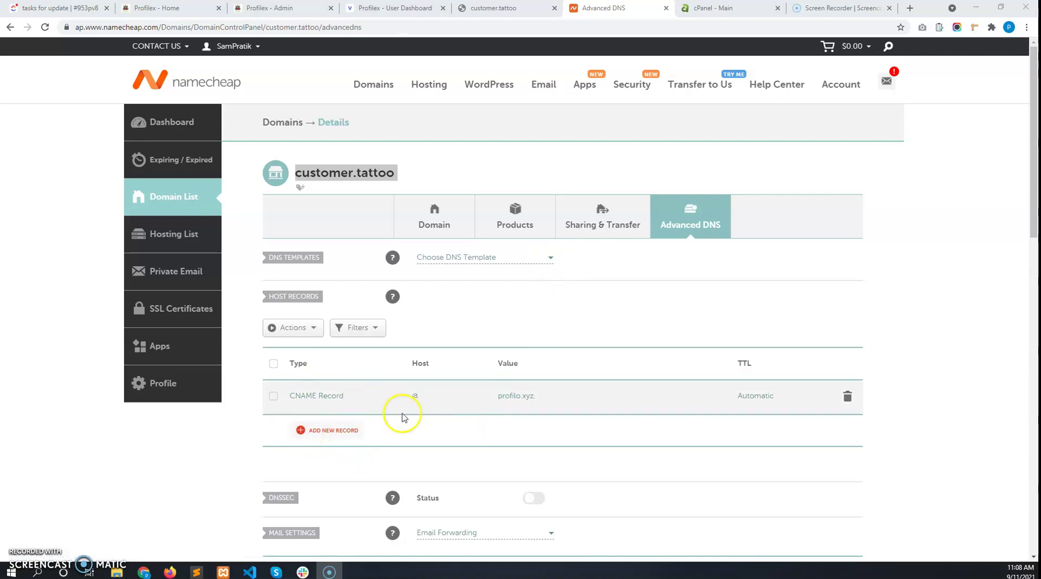
pyautogui.moveTo(407, 171); pyautogui.dragTo(294, 178)
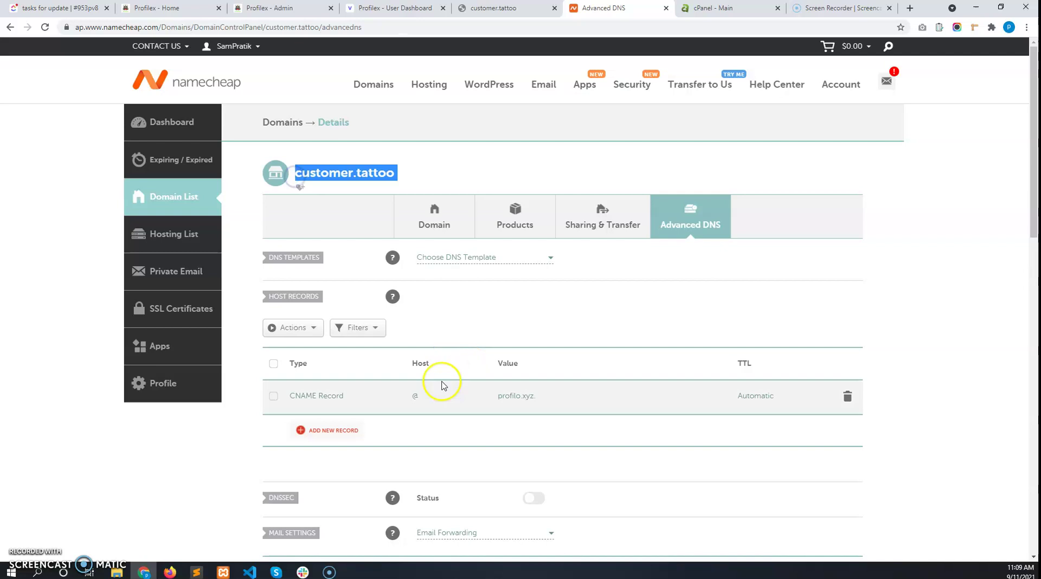
pyautogui.moveTo(543, 403); pyautogui.dragTo(499, 400)
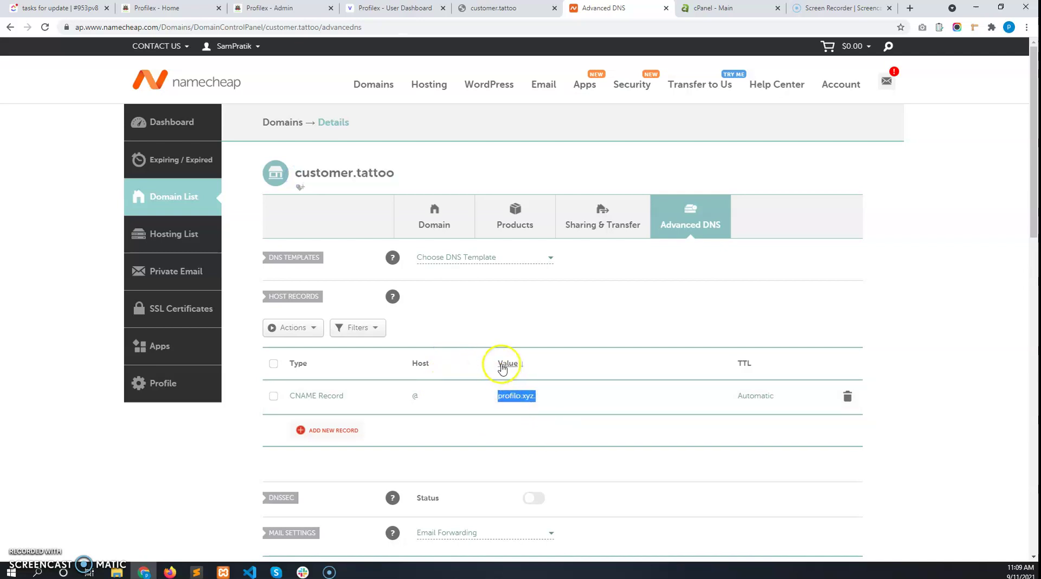
pyautogui.moveTo(396, 173); pyautogui.dragTo(302, 173)
pyautogui.hotkey('ctrl', 'c')
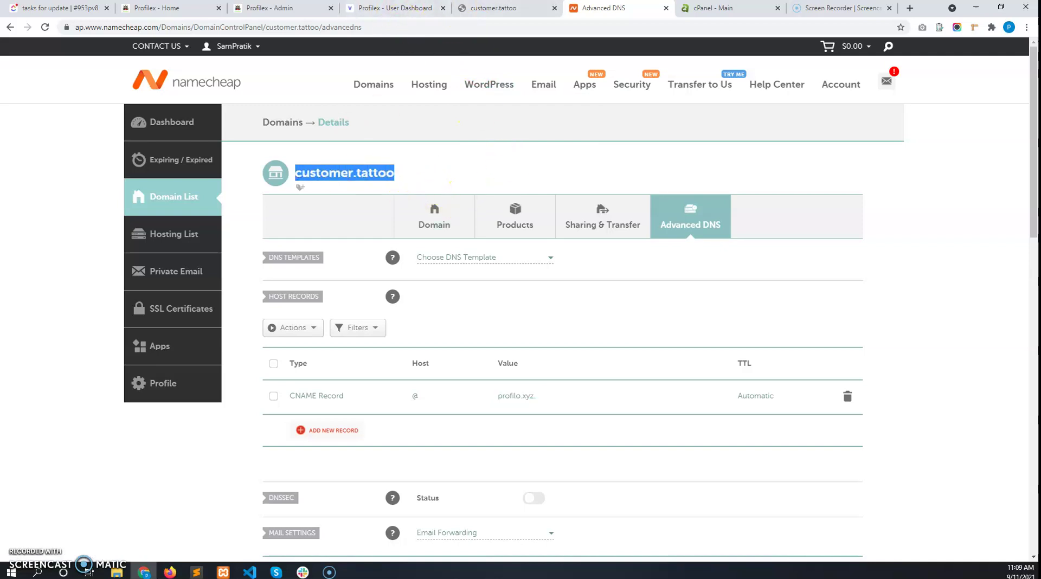
pyautogui.click(388, 7)
# Step: Submit a new custom domain request for customer.tattoo
pyautogui.click(946, 217)
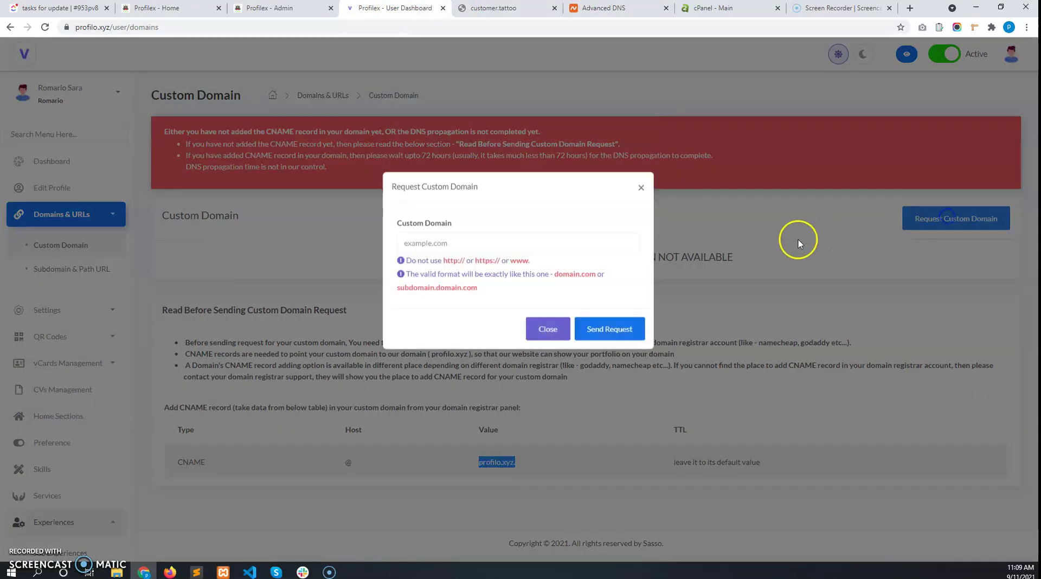
pyautogui.click(499, 279)
pyautogui.hotkey('ctrl', 'v')
pyautogui.click(539, 243)
pyautogui.click(609, 386)
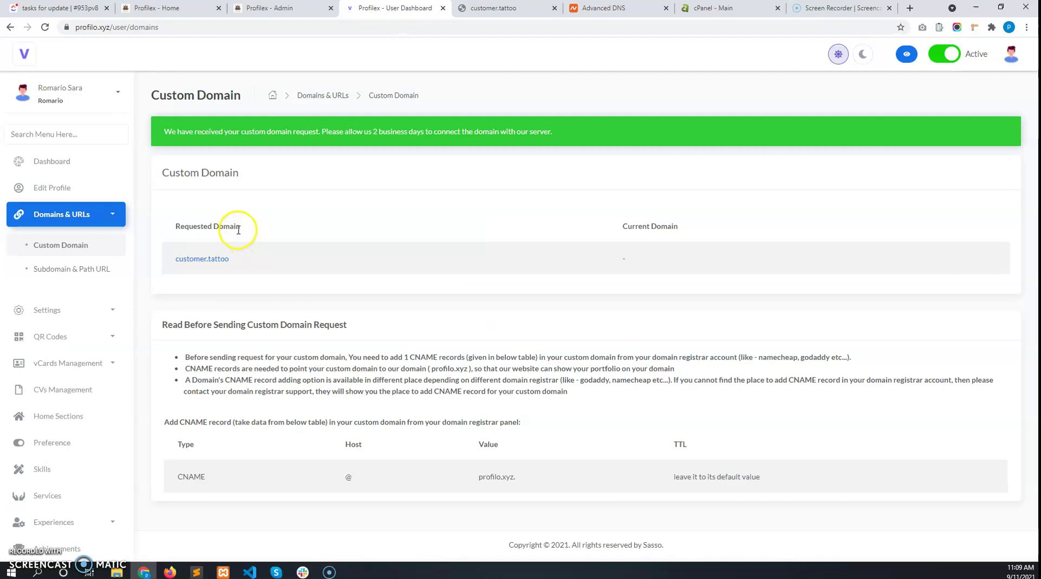
# Step: Review the confirmation asking to allow 2 business days for connection
pyautogui.moveTo(197, 127); pyautogui.dragTo(173, 114)
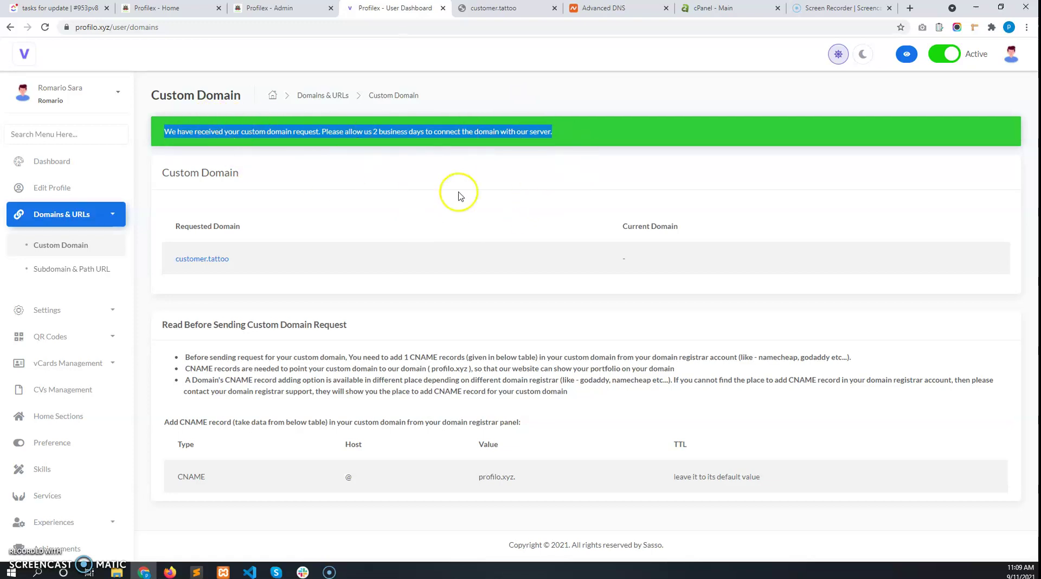
pyautogui.click(426, 183)
pyautogui.click(577, 121)
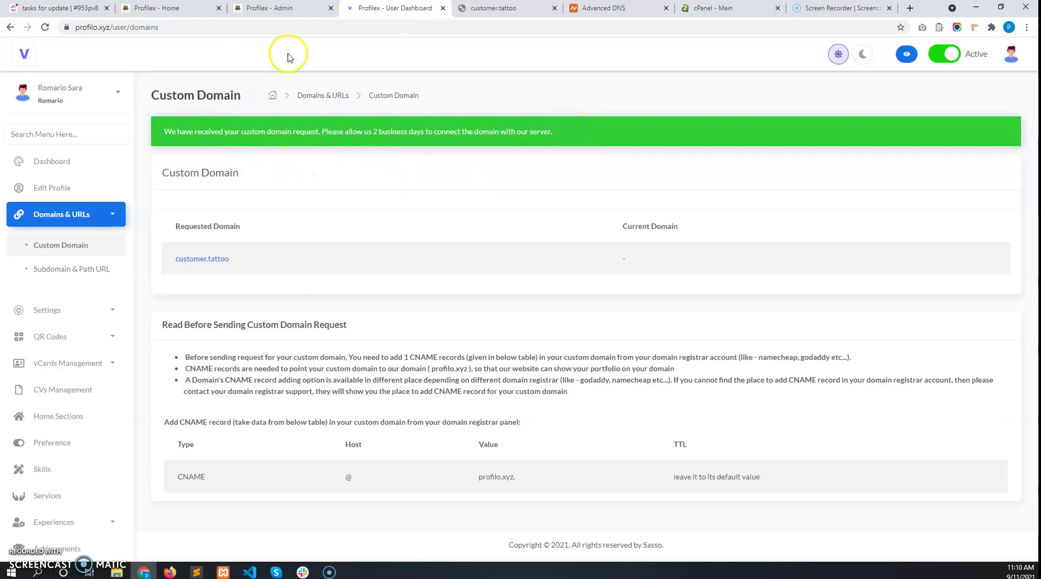
pyautogui.moveTo(163, 134); pyautogui.dragTo(583, 144)
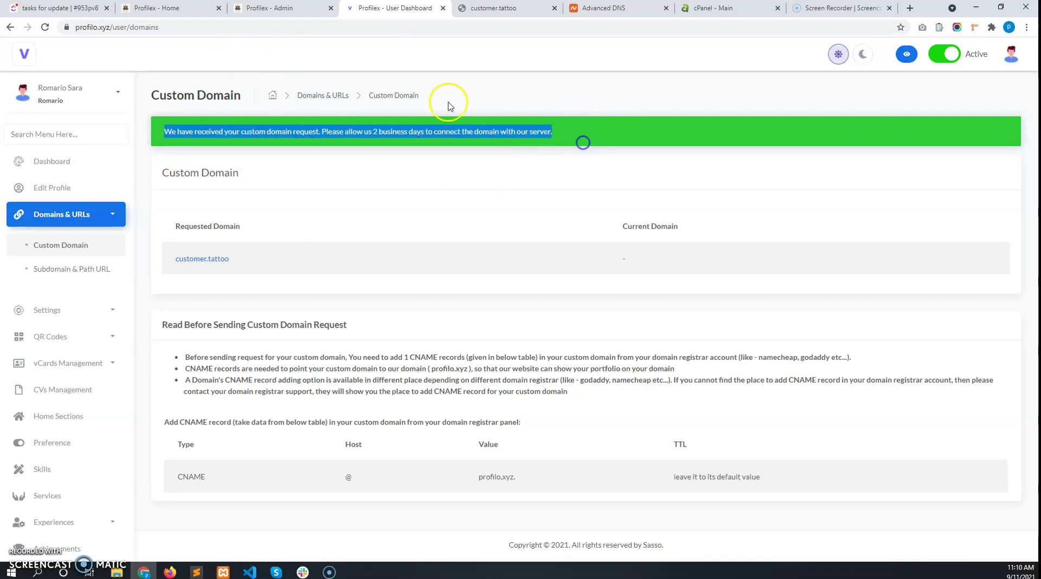
pyautogui.click(278, 10)
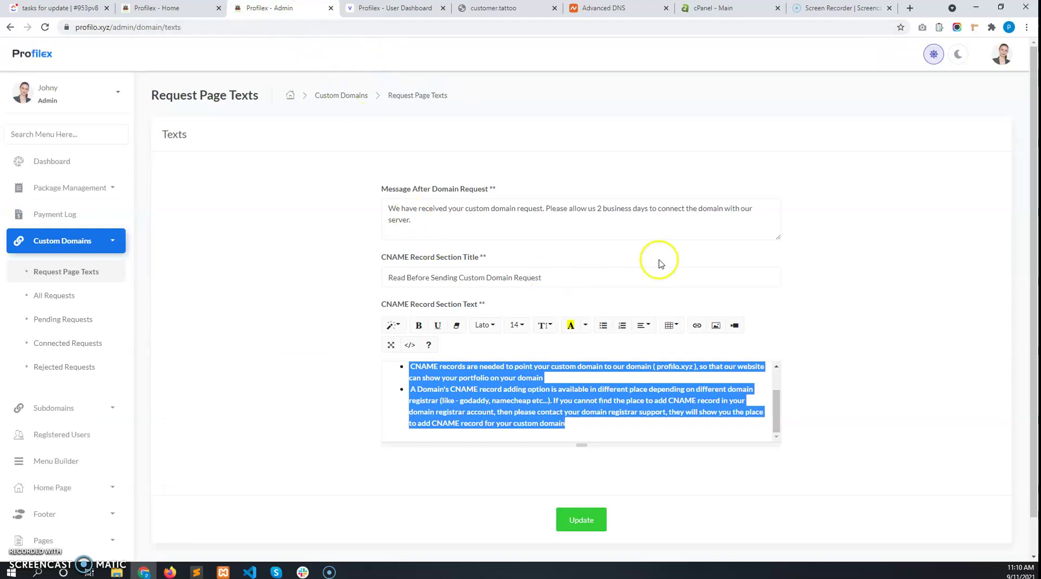
pyautogui.moveTo(439, 230); pyautogui.dragTo(352, 191)
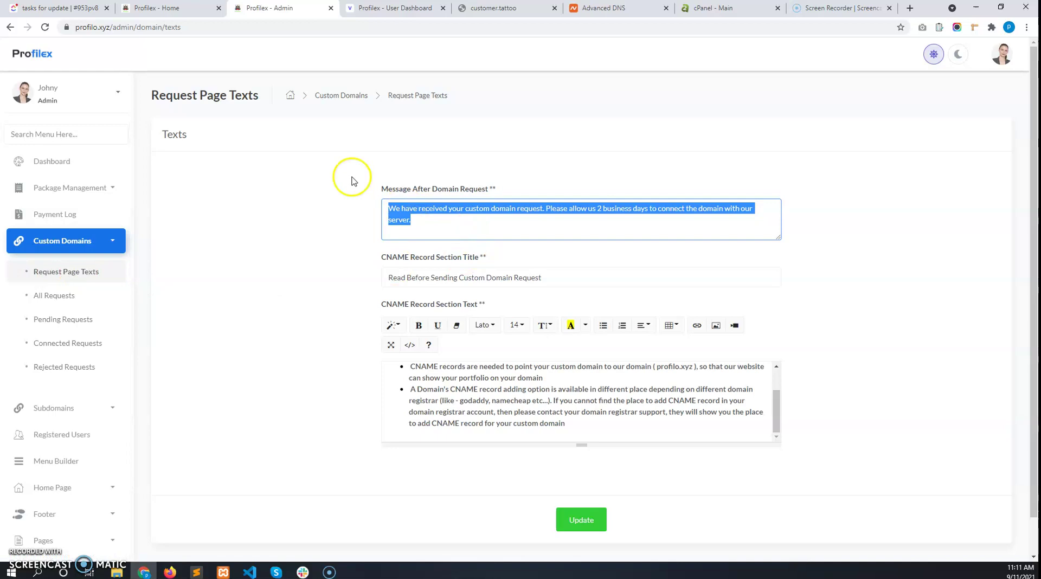
pyautogui.click(425, 213)
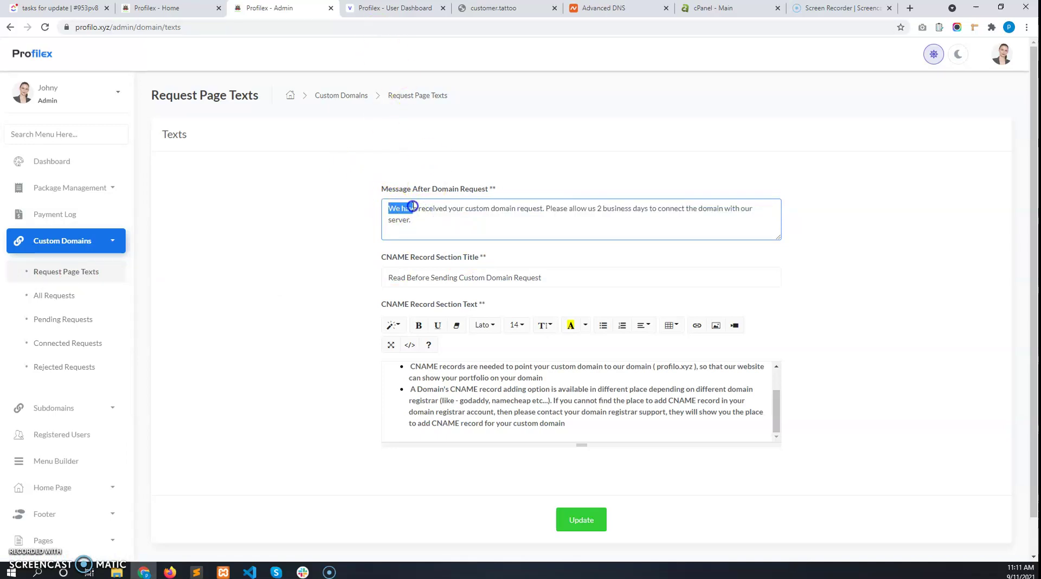
pyautogui.moveTo(401, 208); pyautogui.dragTo(766, 217)
pyautogui.click(585, 220)
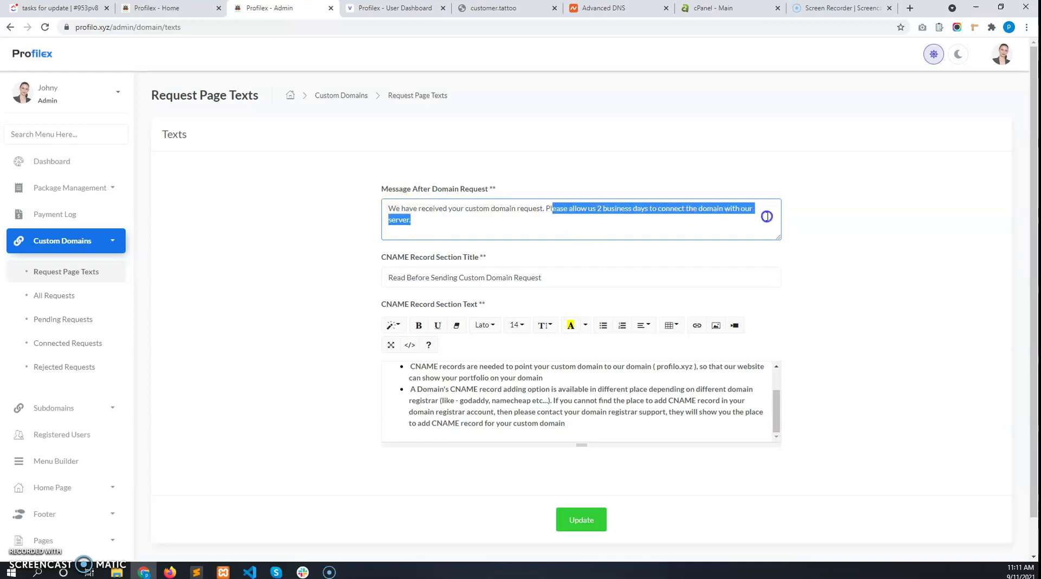
pyautogui.click(731, 222)
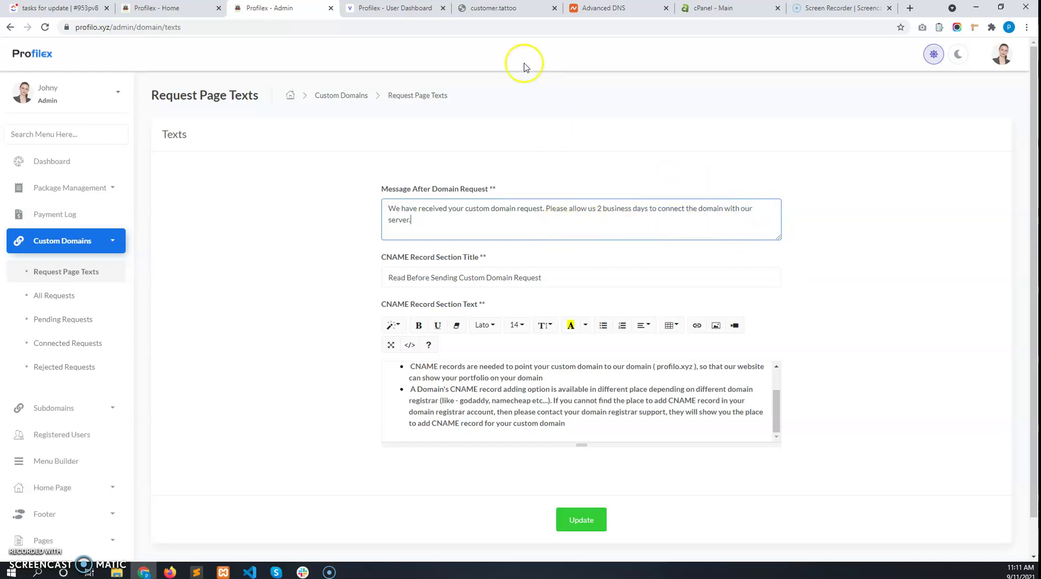
# Step: Reload customer.tattoo in Chrome; it still fails with DNS_PROBE_FINISHED_NXDOMAIN
pyautogui.click(509, 8)
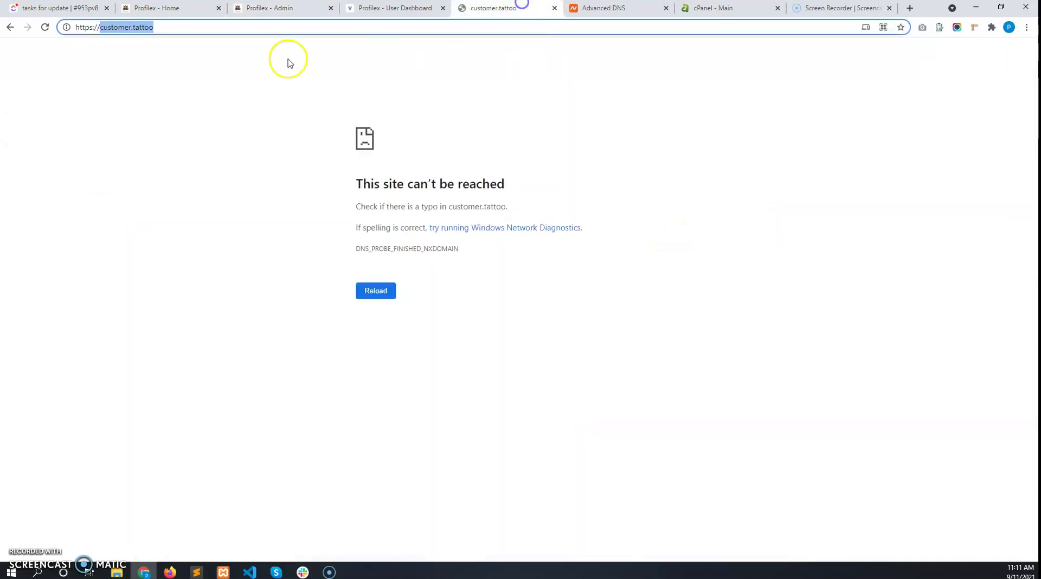
pyautogui.click(117, 32)
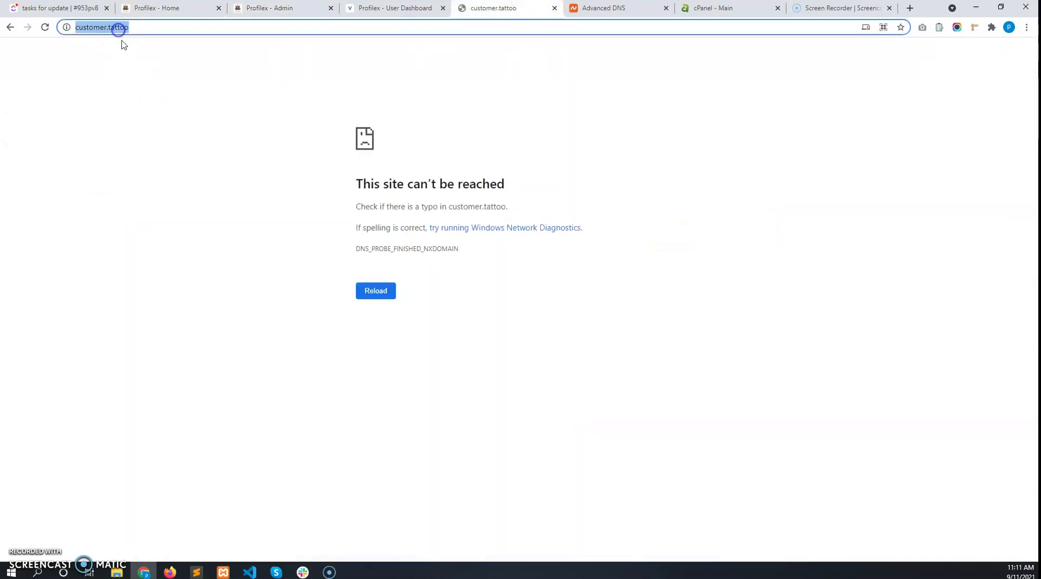
pyautogui.click(133, 76)
pyautogui.click(111, 31)
pyautogui.click(111, 50)
pyautogui.click(184, 29)
pyautogui.press('Return')
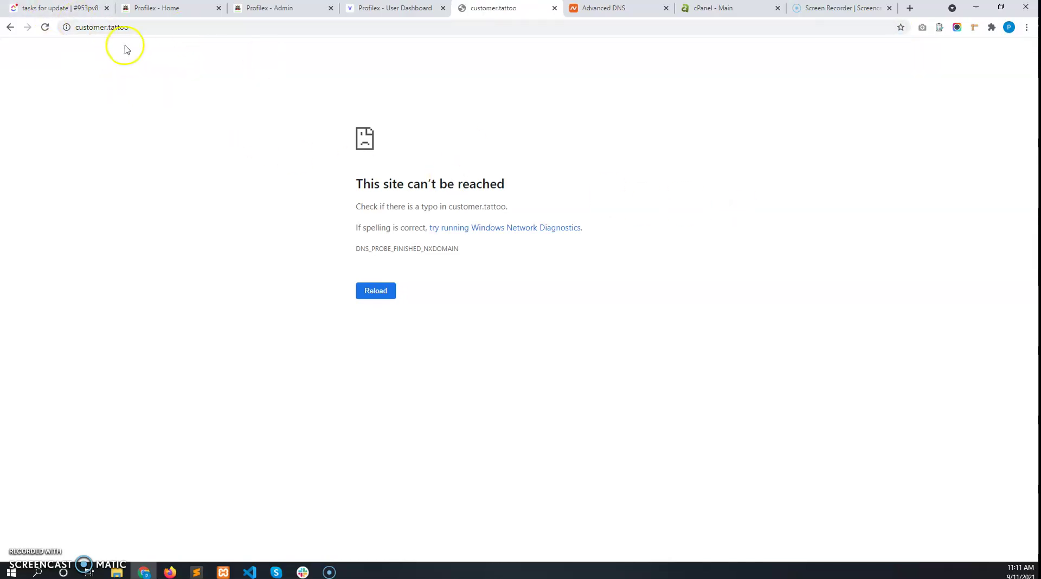
pyautogui.click(84, 30)
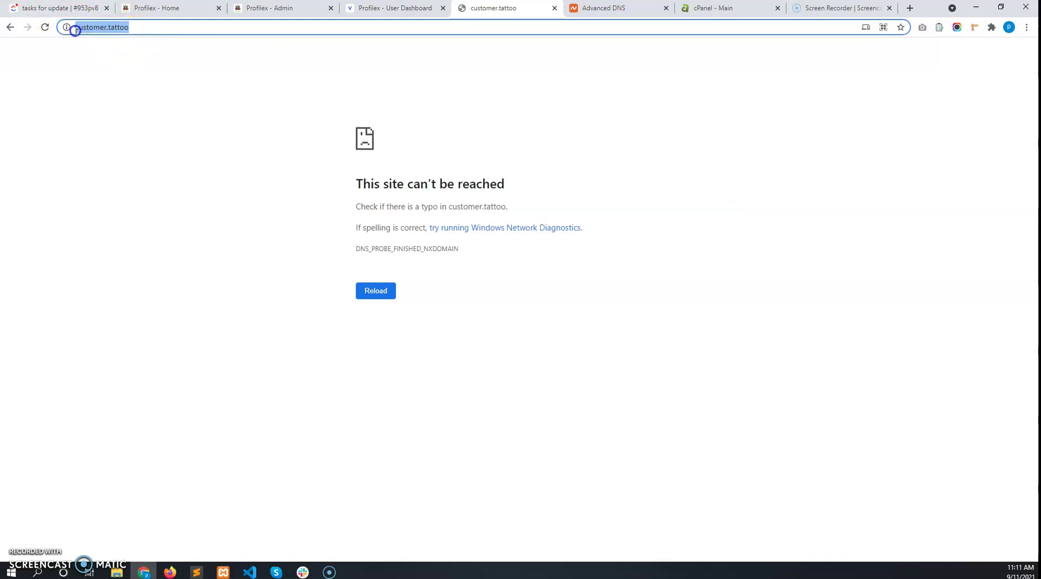
pyautogui.click(159, 28)
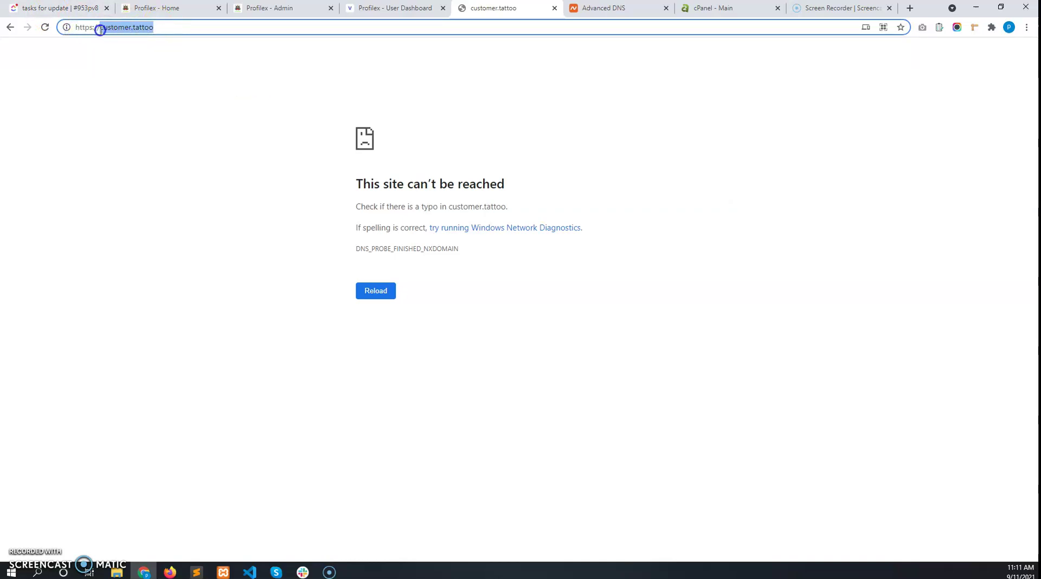
pyautogui.click(305, 9)
# Step: Open All Custom Domain requests and confirm customer.tattoo's status remains Pending
pyautogui.click(53, 296)
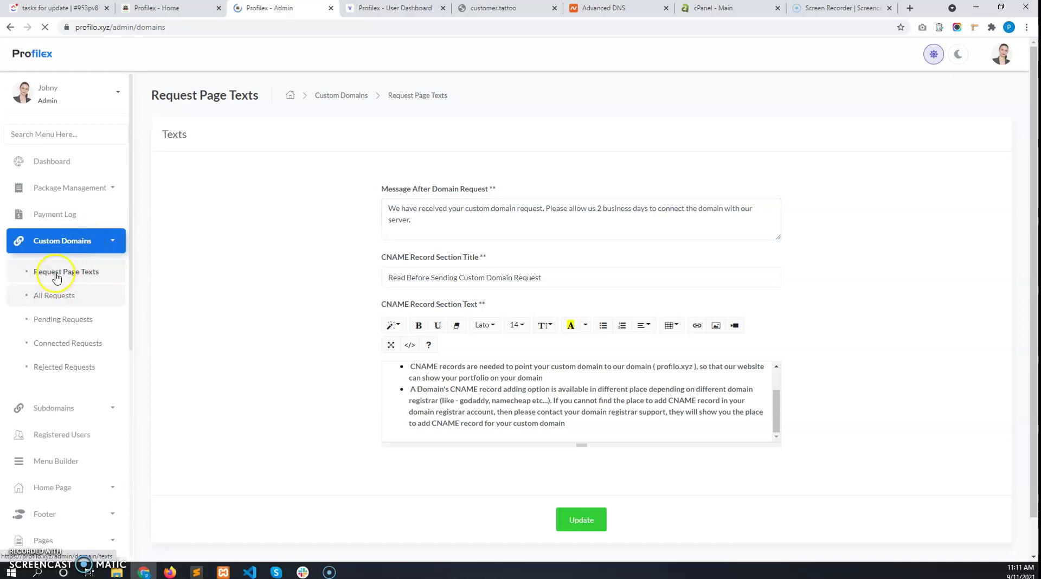
pyautogui.moveTo(278, 225); pyautogui.dragTo(241, 230)
pyautogui.moveTo(410, 224); pyautogui.dragTo(358, 221)
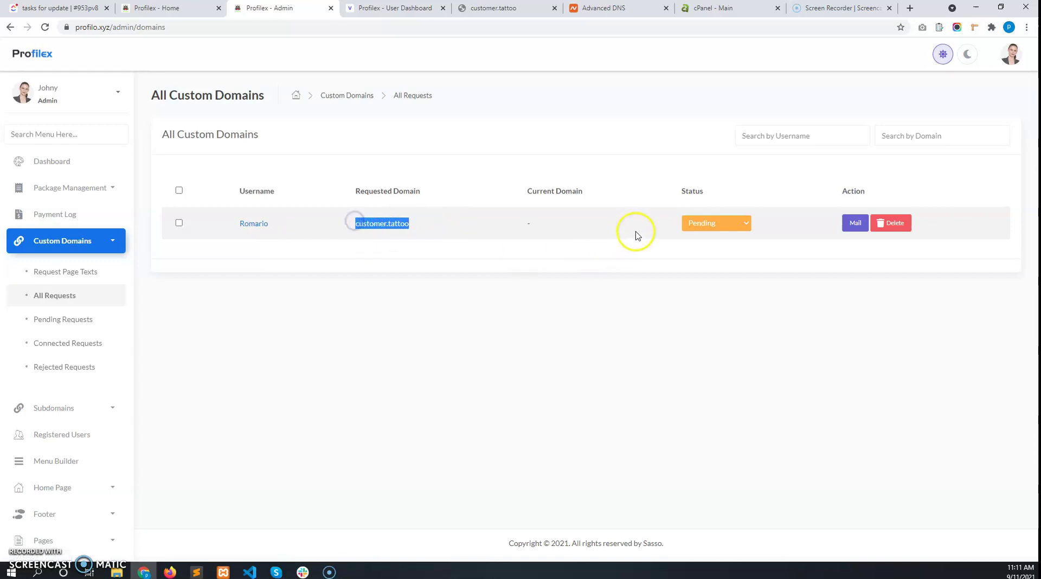
pyautogui.click(728, 222)
pyautogui.click(477, 279)
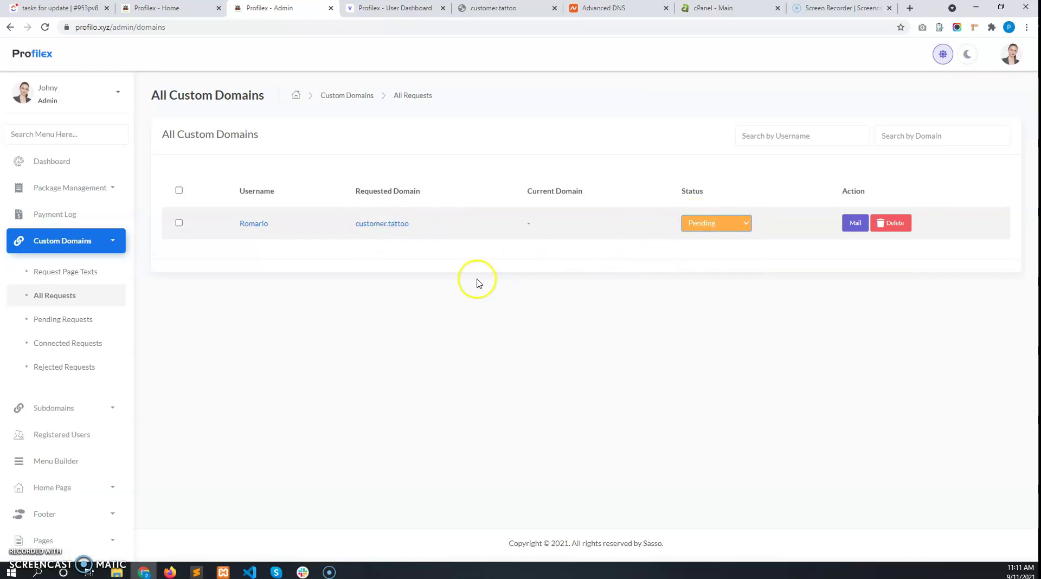
pyautogui.moveTo(425, 220); pyautogui.dragTo(350, 225)
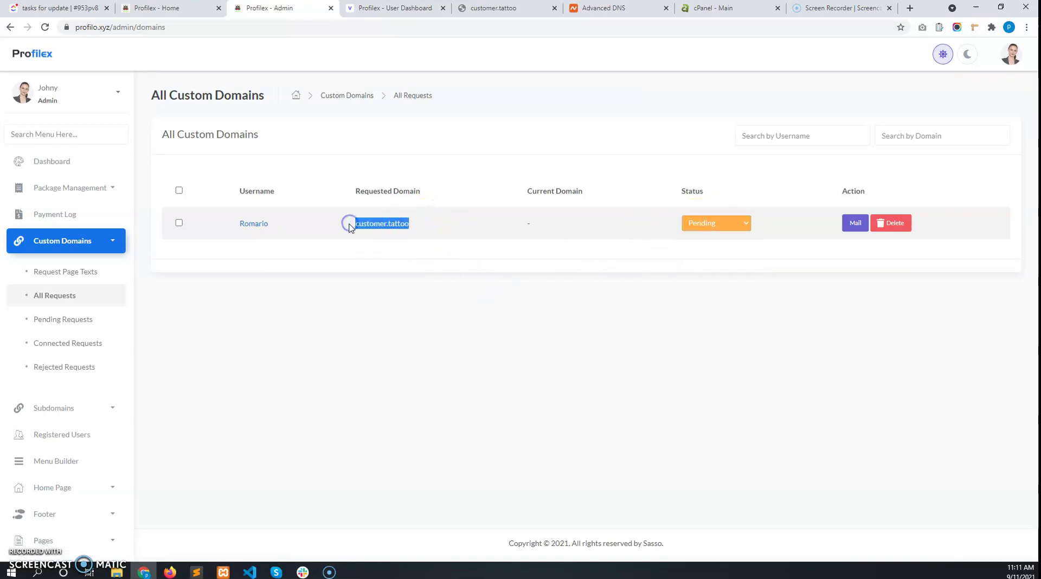
pyautogui.click(732, 10)
# Step: Open Addon Domains via search 'add' and enter customer.tattoo, autofilling subdomain customer
pyautogui.click(256, 79)
pyautogui.write('add')
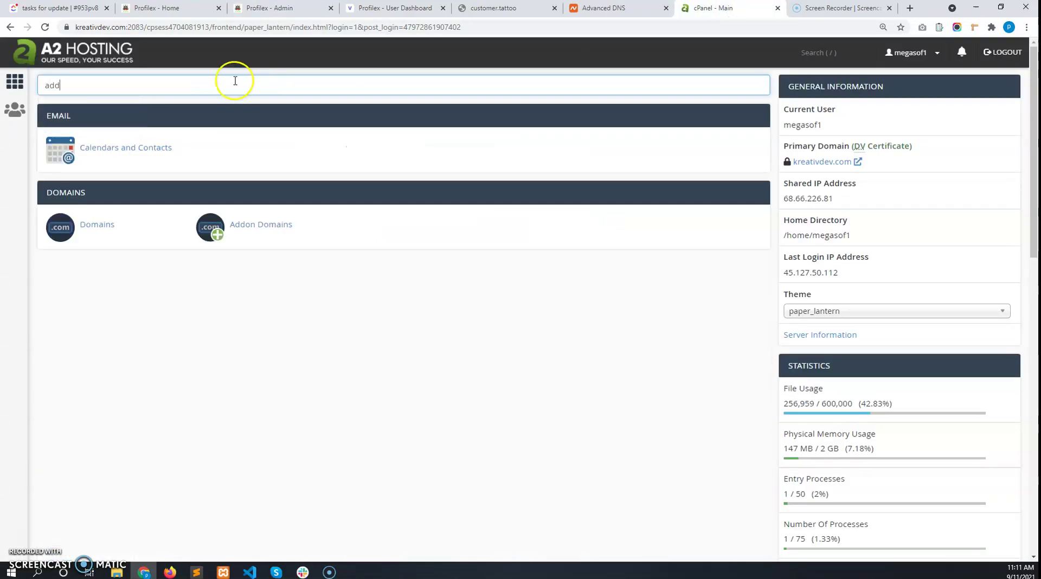
pyautogui.click(249, 226)
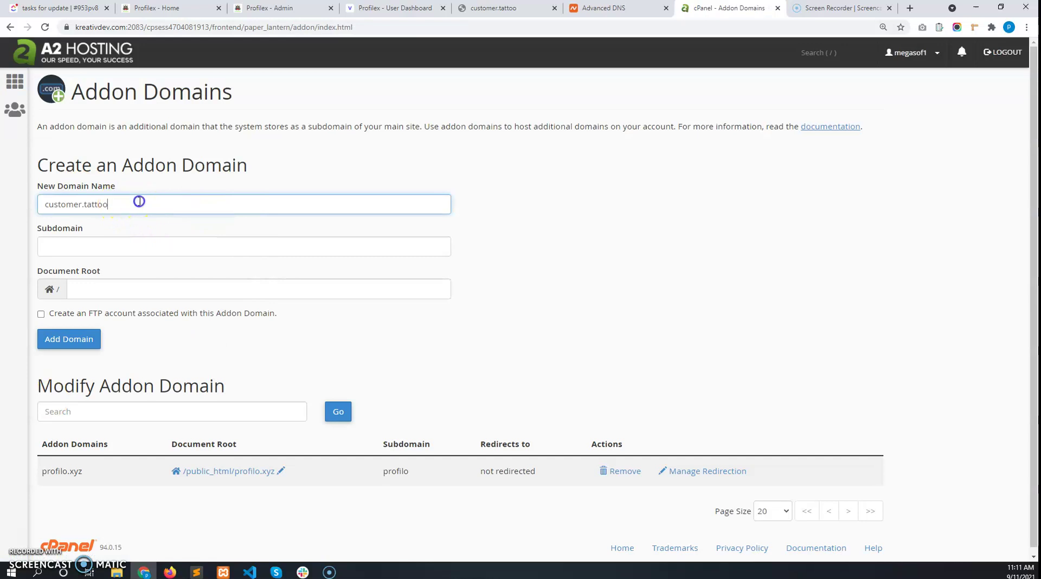
pyautogui.moveTo(138, 201); pyautogui.dragTo(32, 199)
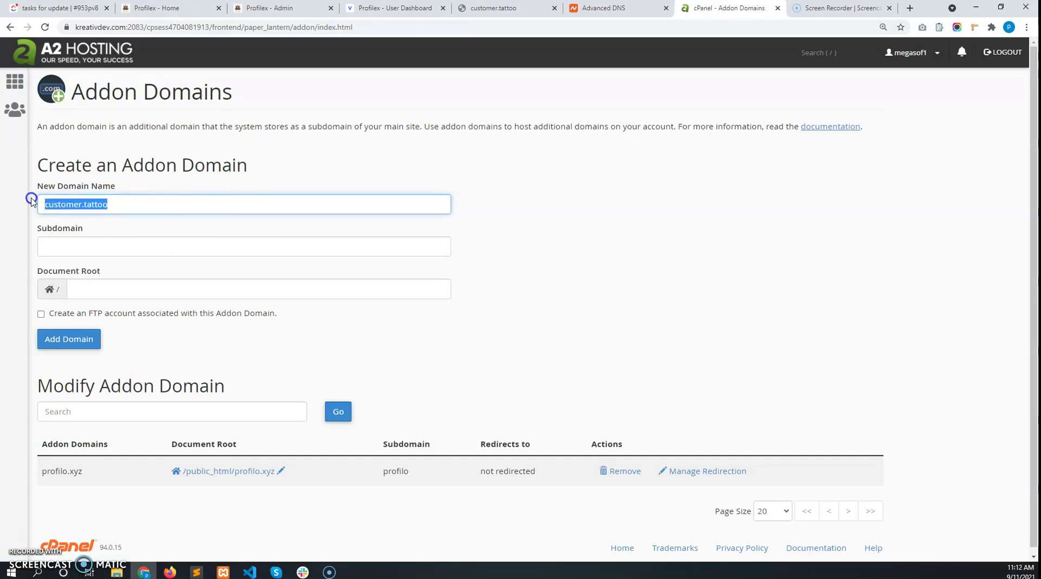
pyautogui.click(135, 255)
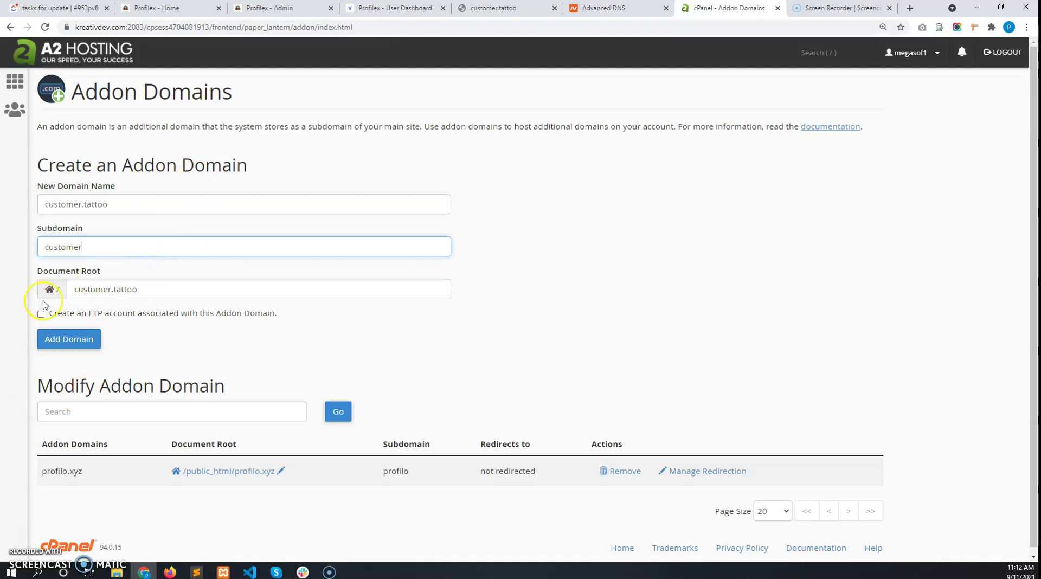
# Step: Clear the auto-filled Document Root field
pyautogui.hotkey('ctrl', 'a')
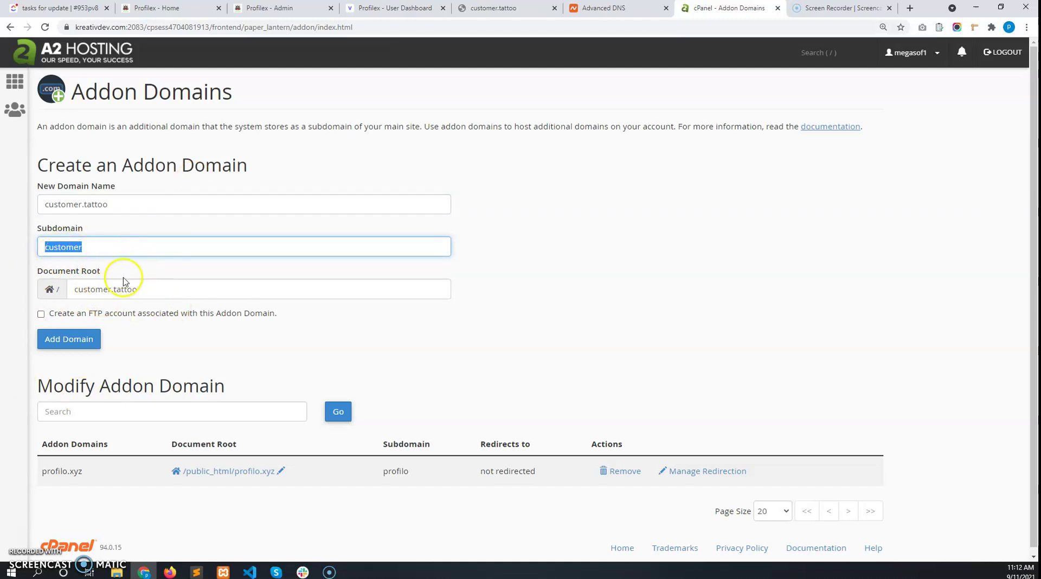
pyautogui.moveTo(139, 289); pyautogui.dragTo(48, 284)
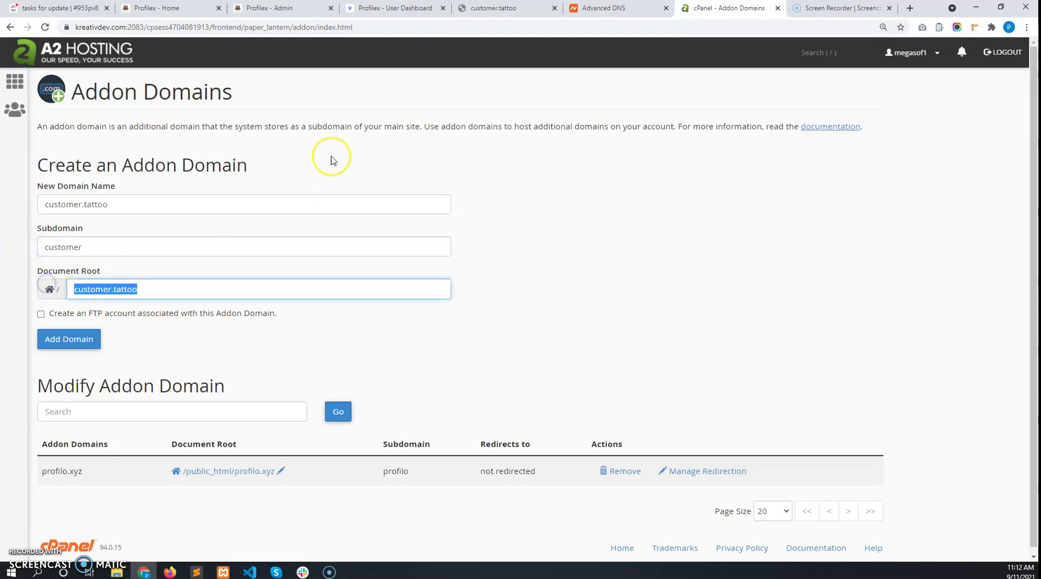
pyautogui.write('h')
pyautogui.press('BackSpace')
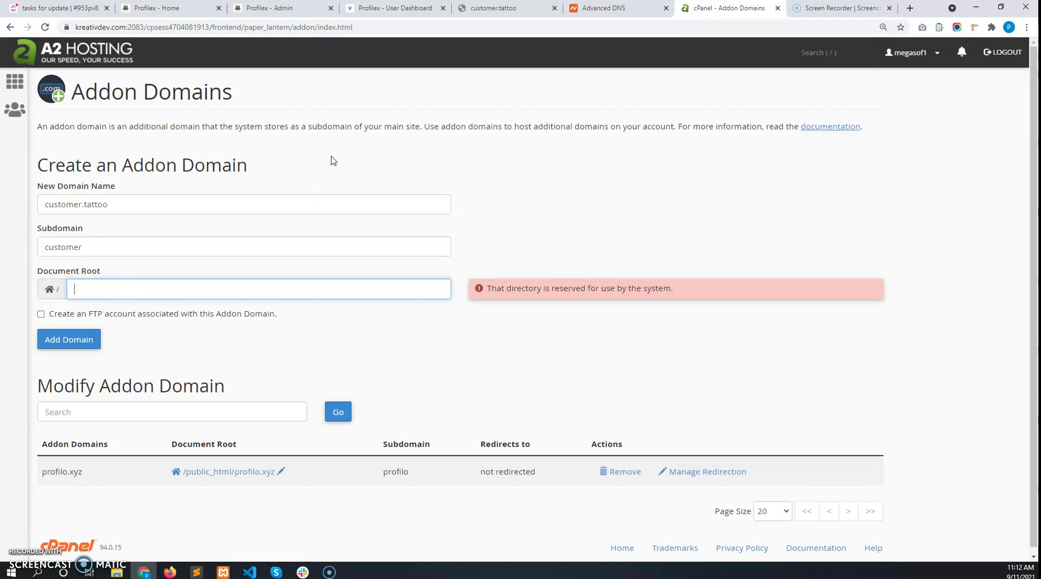
# Step: Open the cPanel home page in a new tab
pyautogui.rightClick(13, 81)
pyautogui.click(40, 91)
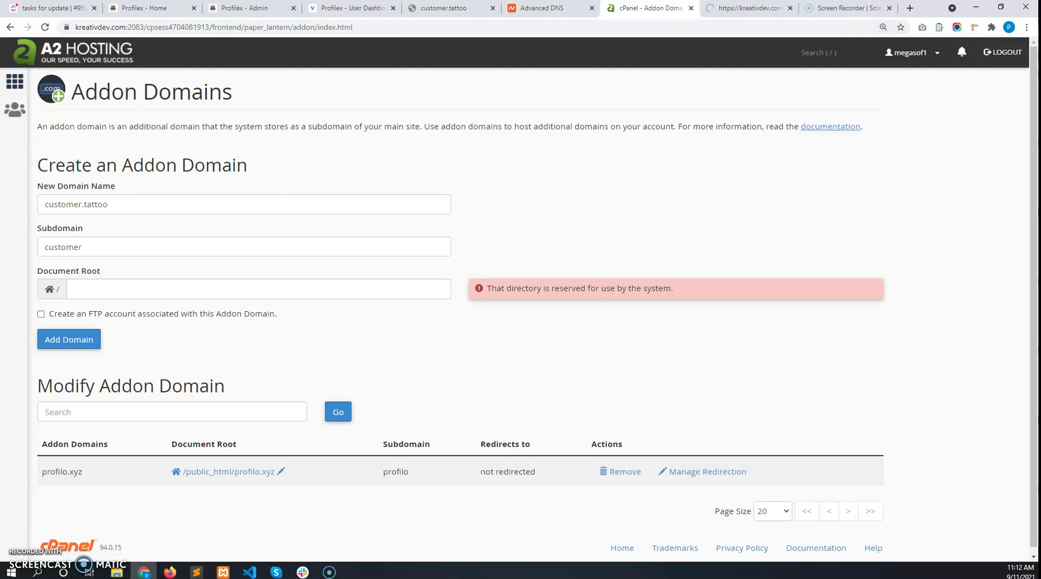
pyautogui.click(754, 8)
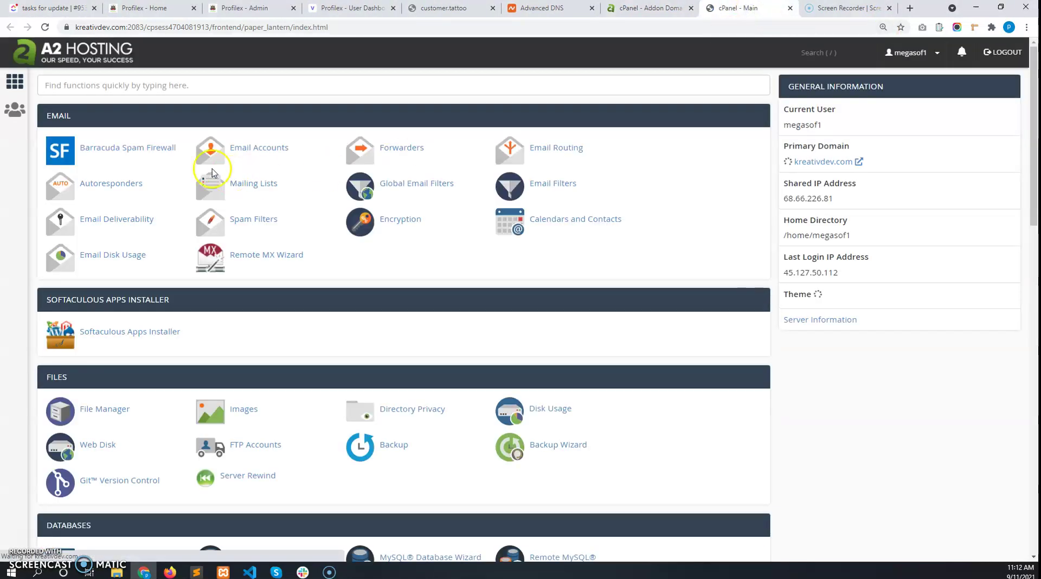
# Step: Browse File Manager to the public_html/profilo.xyz folder holding the portfolio
pyautogui.scroll(-1, 135, 406)
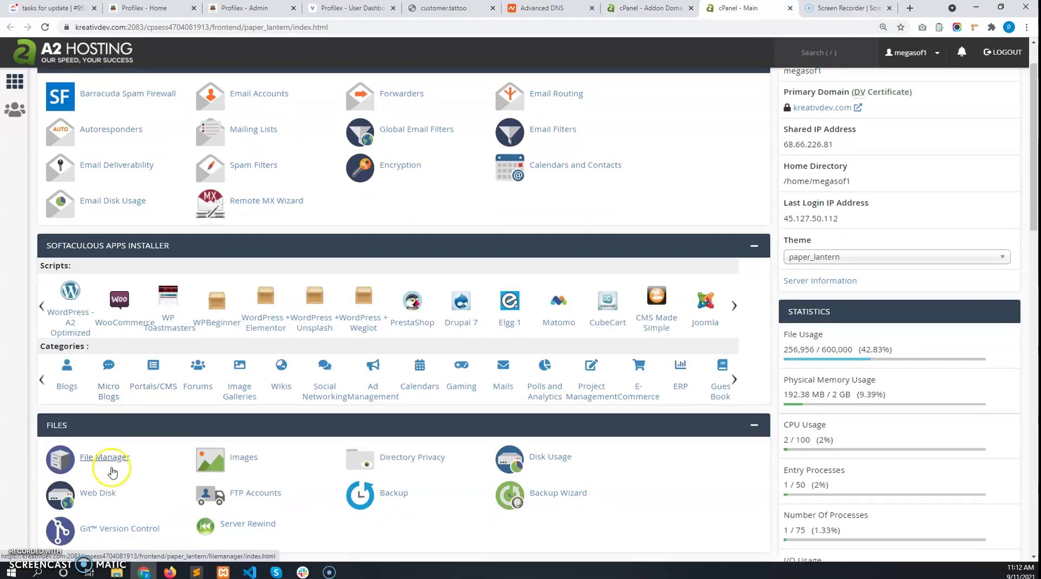
pyautogui.click(111, 471)
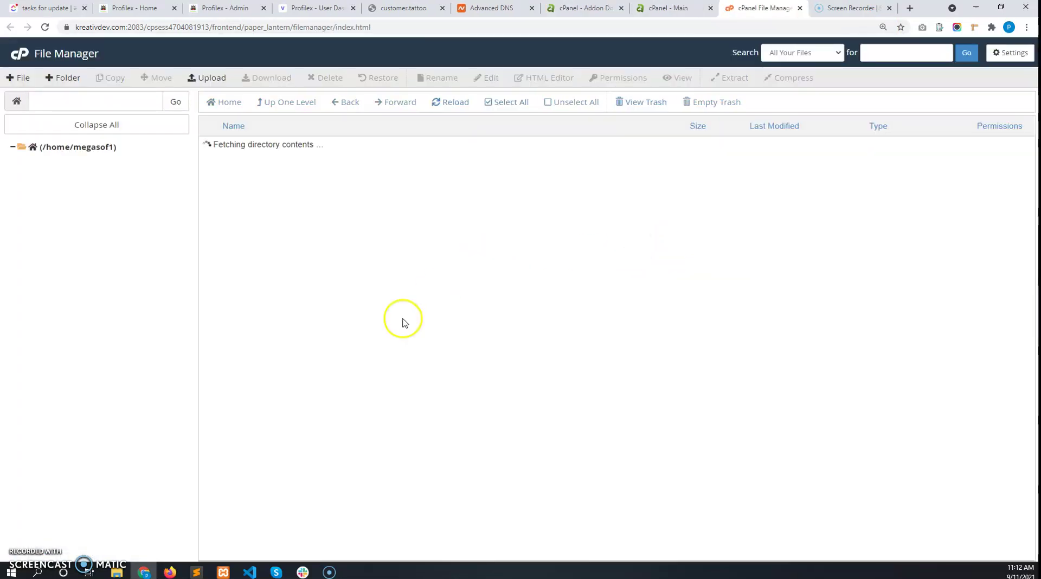
pyautogui.scroll(-2, 309, 450)
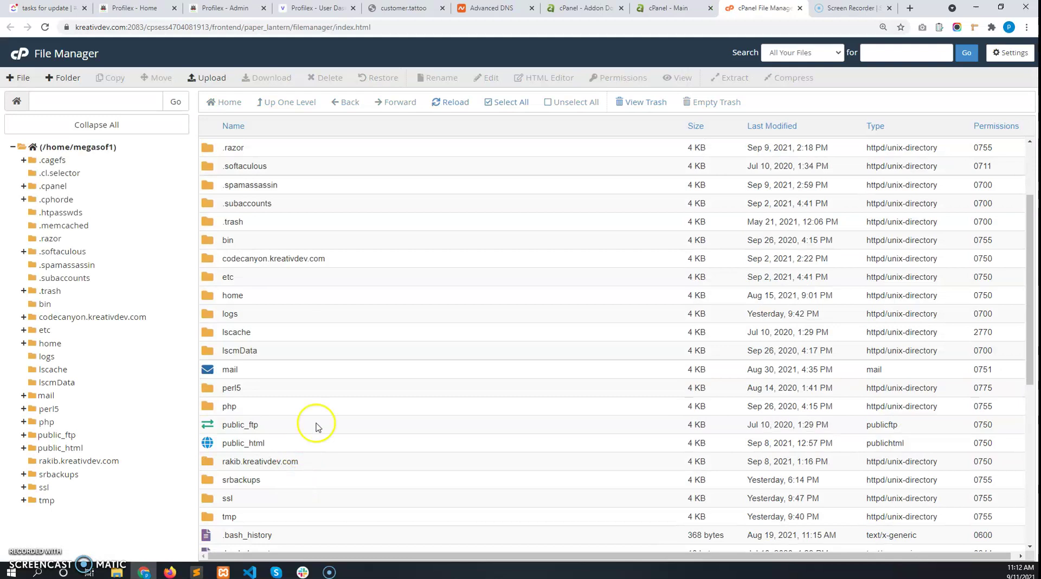
pyautogui.doubleClick(311, 443)
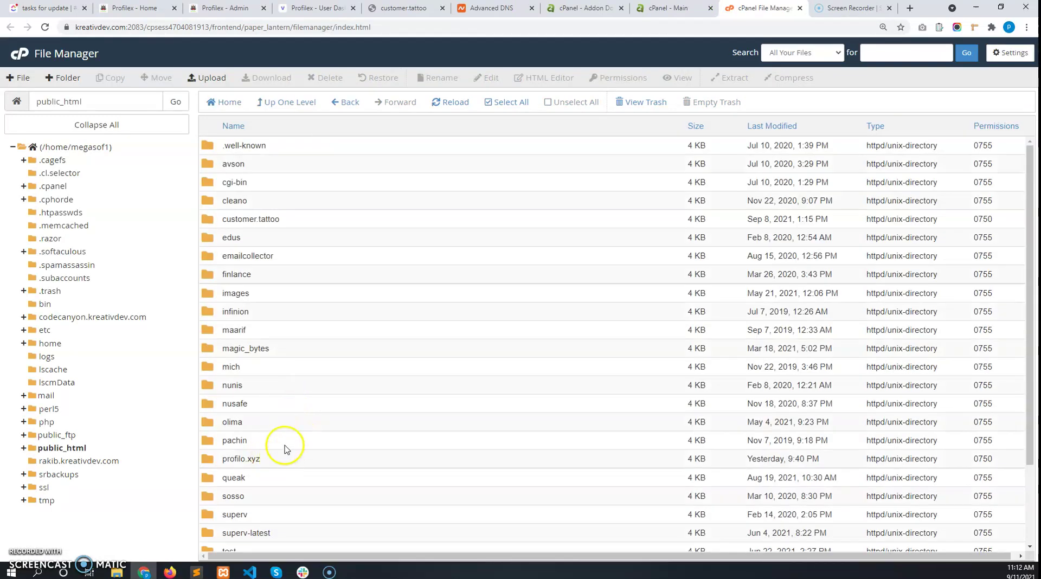
pyautogui.scroll(-3, 295, 382)
pyautogui.doubleClick(293, 358)
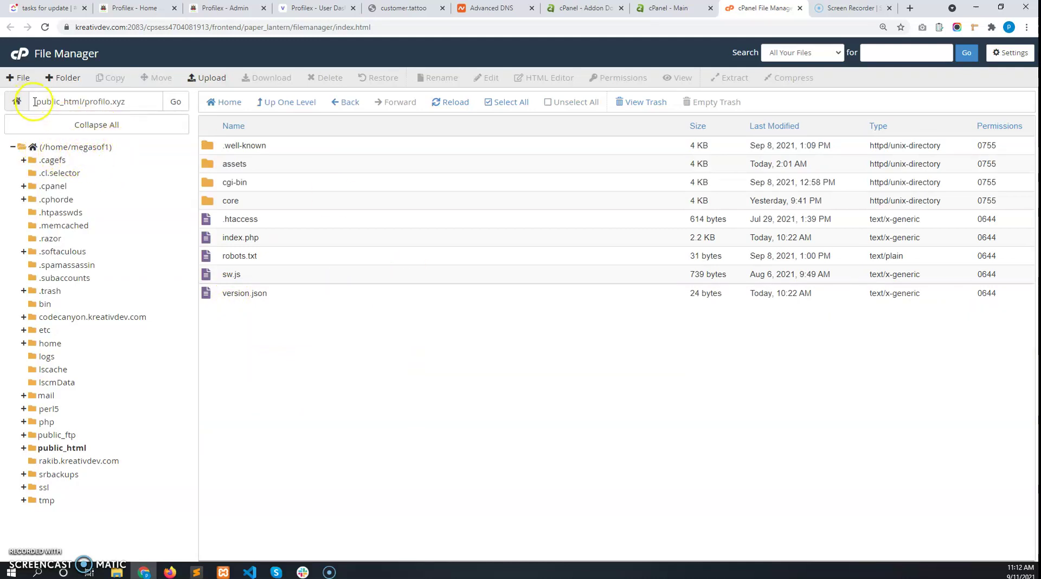
pyautogui.moveTo(36, 102); pyautogui.dragTo(82, 102)
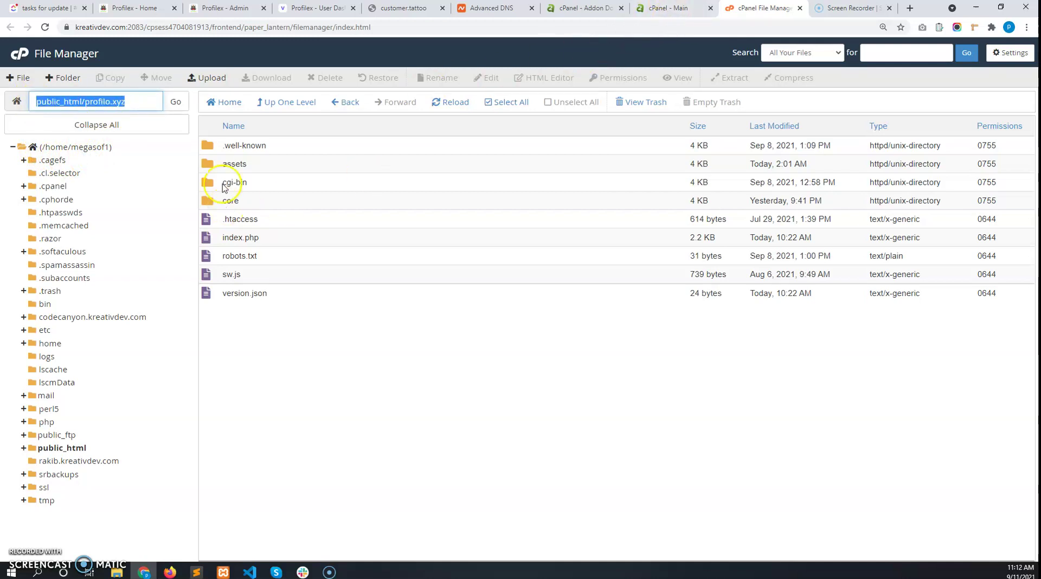
pyautogui.click(671, 9)
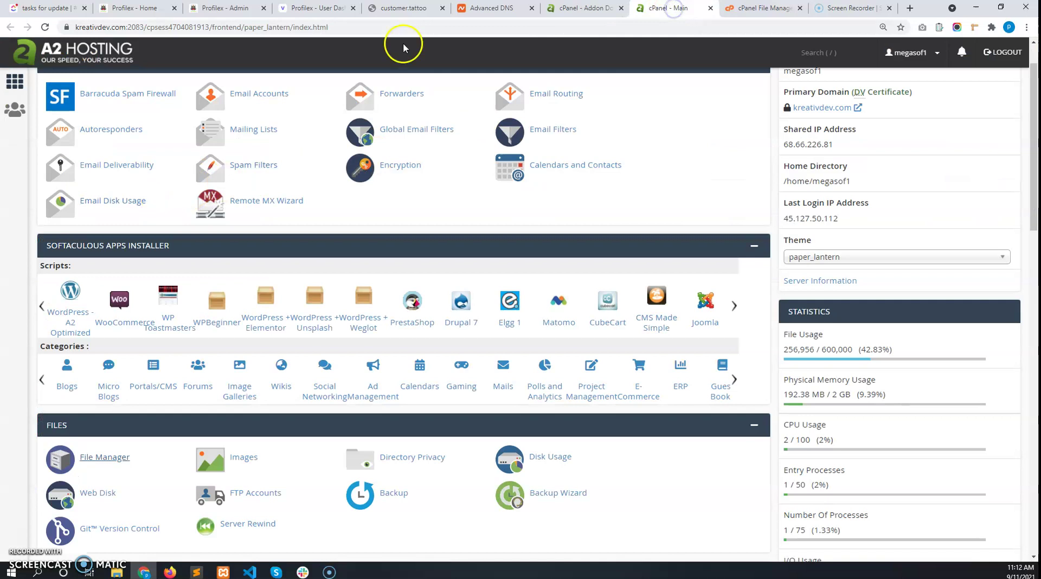
# Step: Add the customer.tattoo addon domain with document root public_html/profilo.xyz
pyautogui.click(582, 8)
pyautogui.click(105, 289)
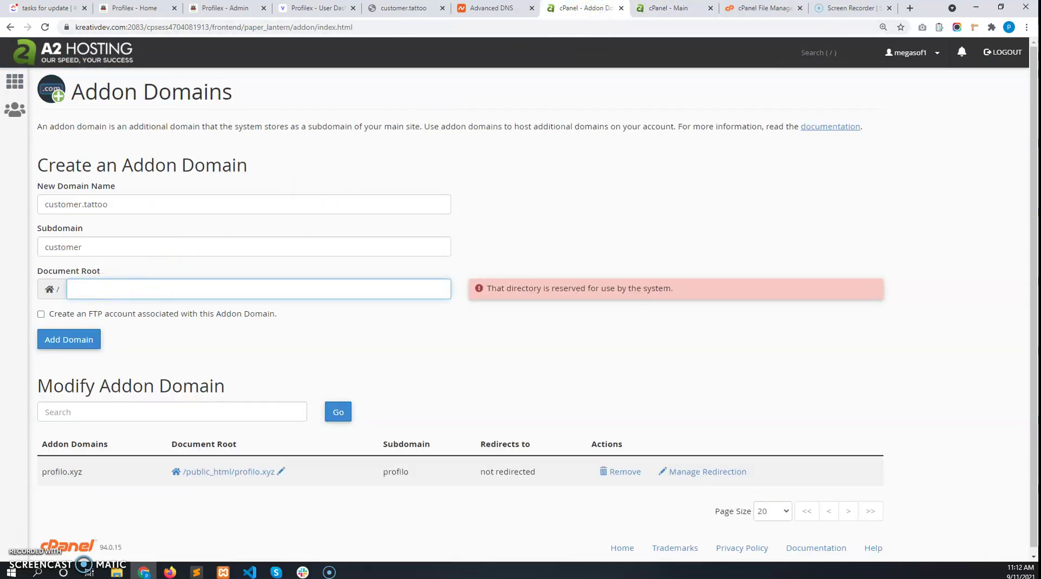
pyautogui.write('home/mega')
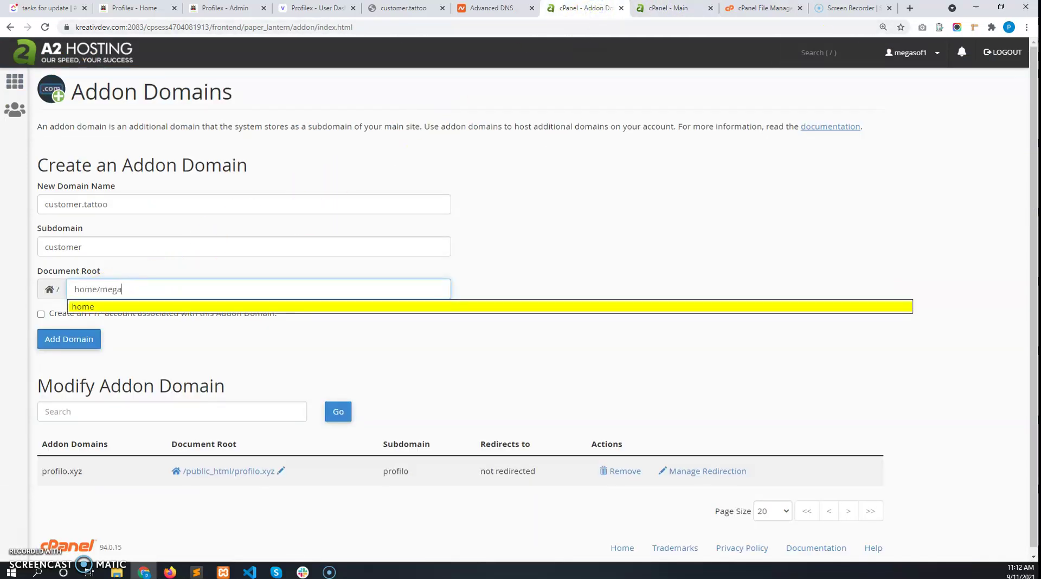
pyautogui.write('sof1/pu')
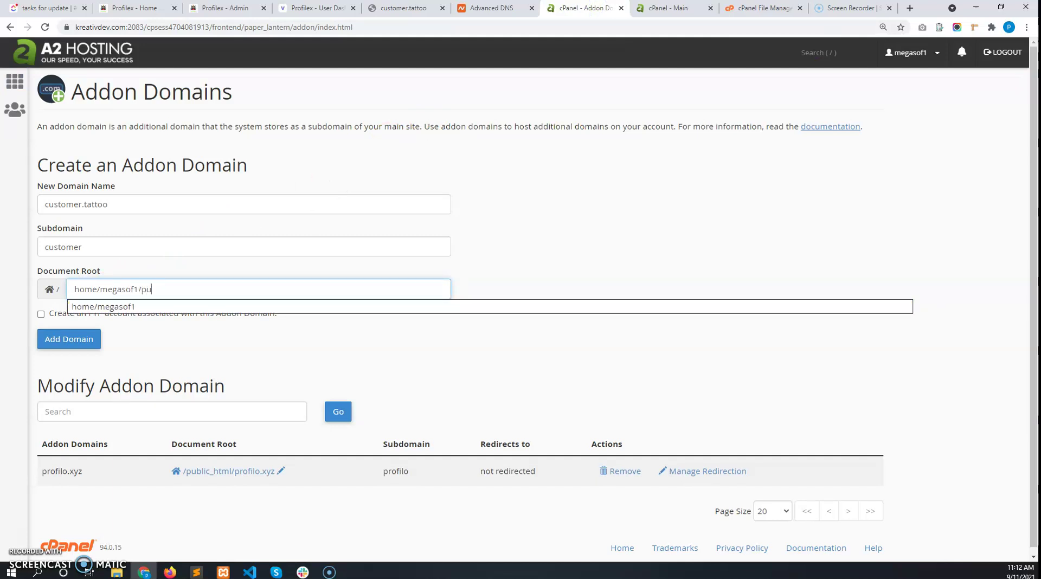
pyautogui.write('b')
pyautogui.press('Return')
pyautogui.write('/')
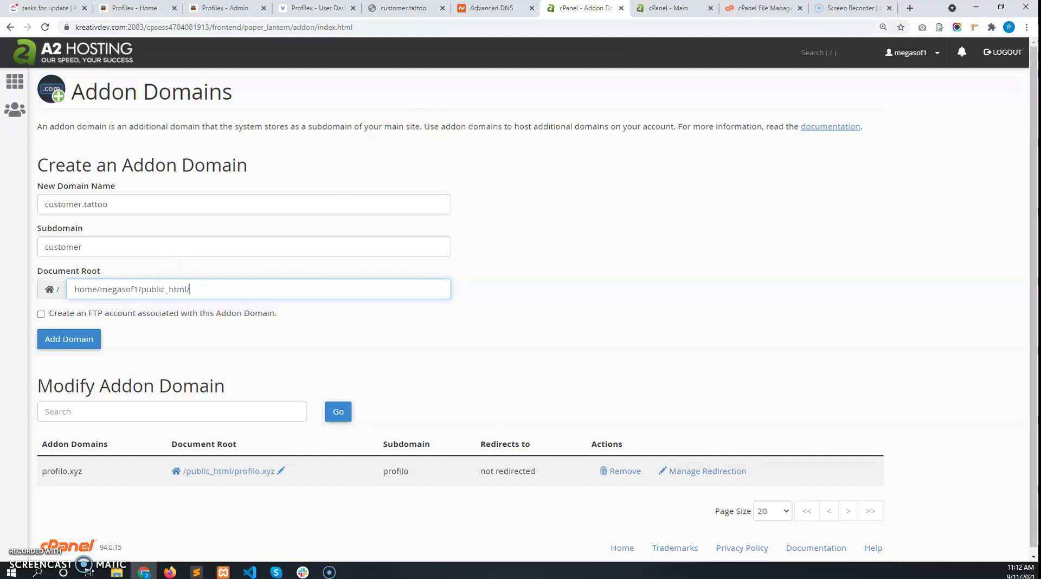
pyautogui.write('profilo')
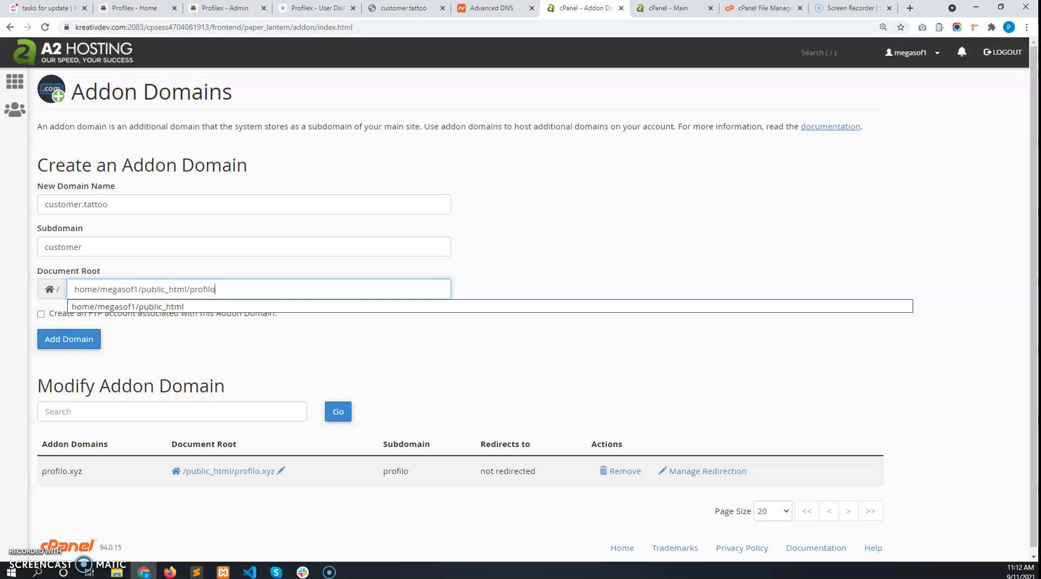
pyautogui.write('.xyz')
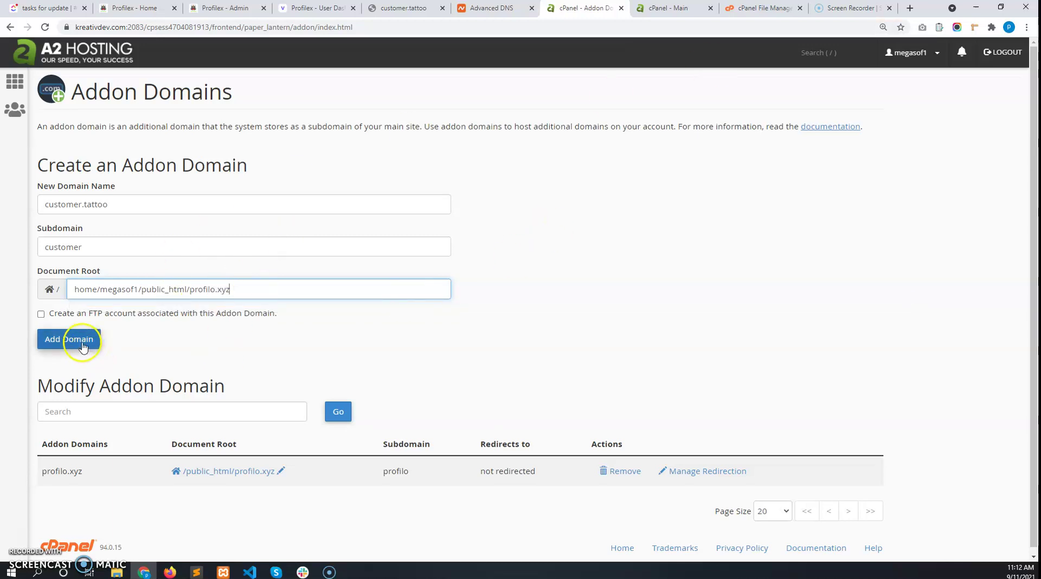
pyautogui.click(52, 346)
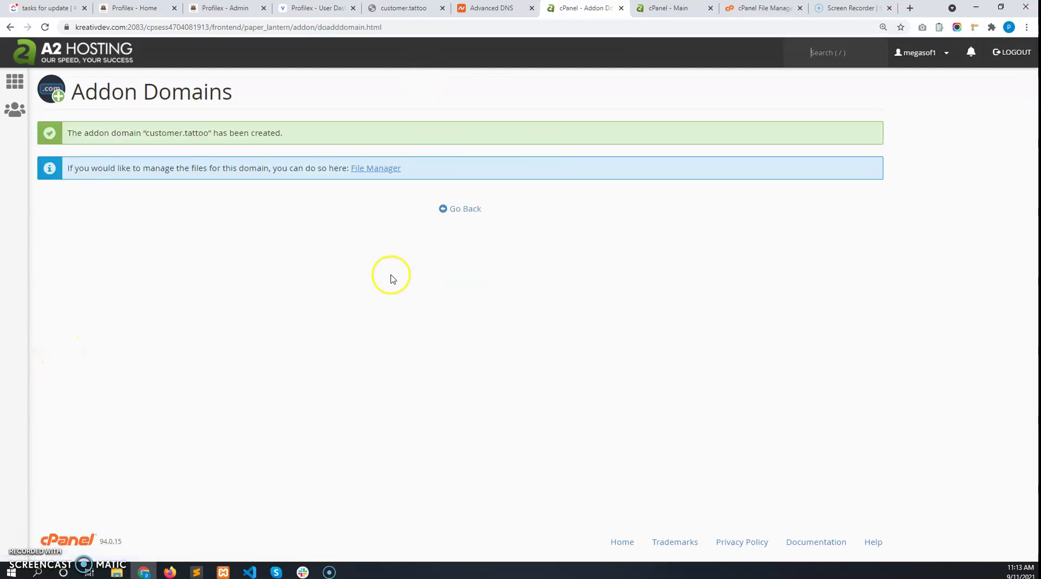
pyautogui.click(247, 11)
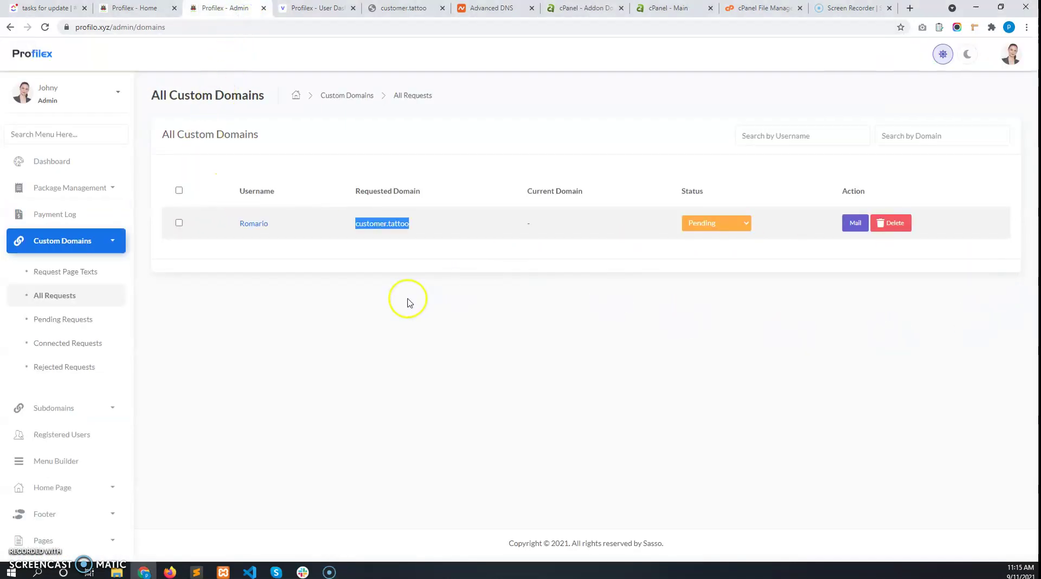
# Step: Set customer.tattoo's request status to Connected, getting the status-updated message
pyautogui.click(390, 312)
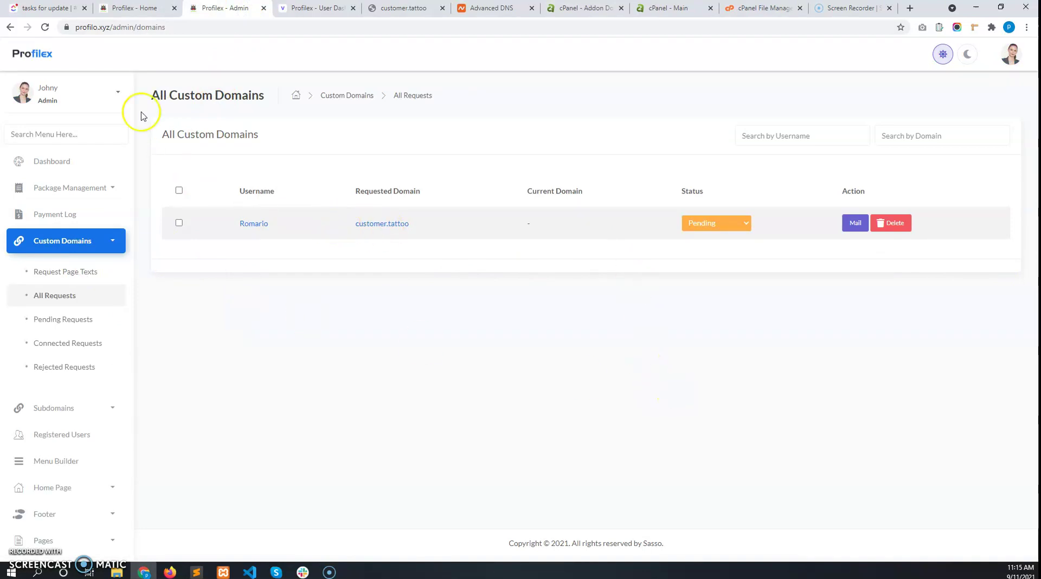
pyautogui.click(718, 224)
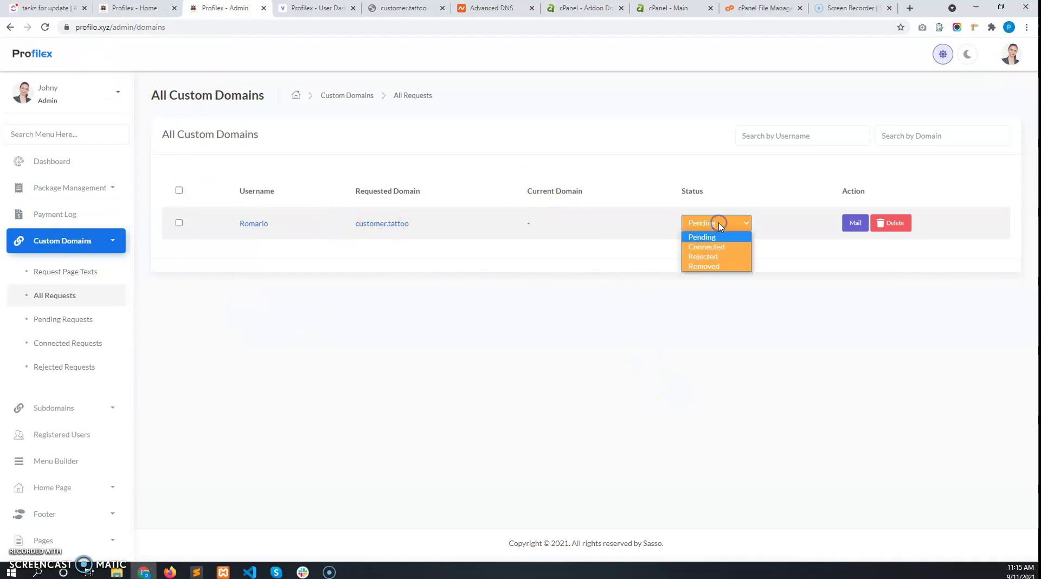
pyautogui.click(707, 248)
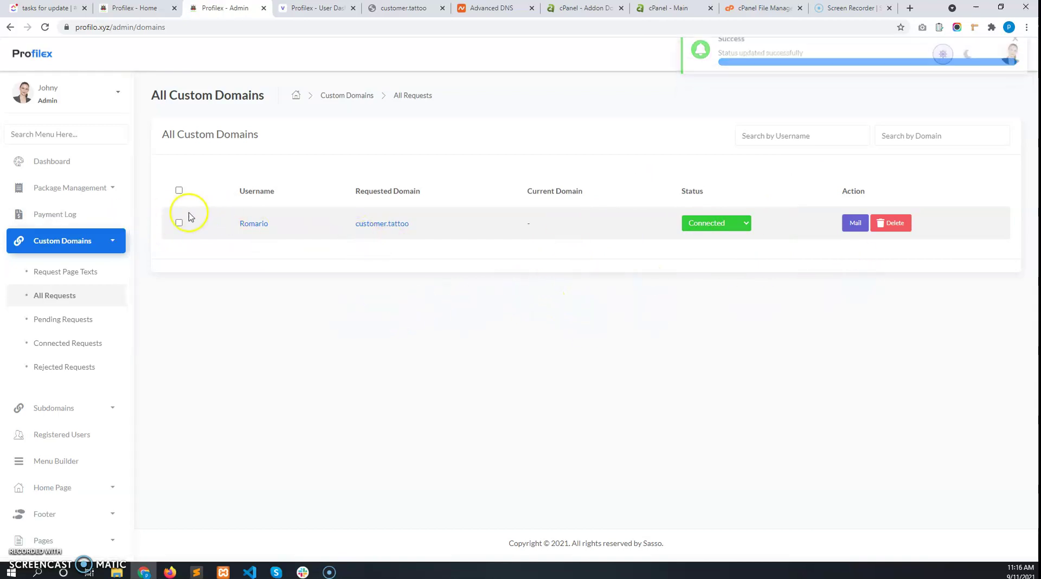
pyautogui.click(105, 200)
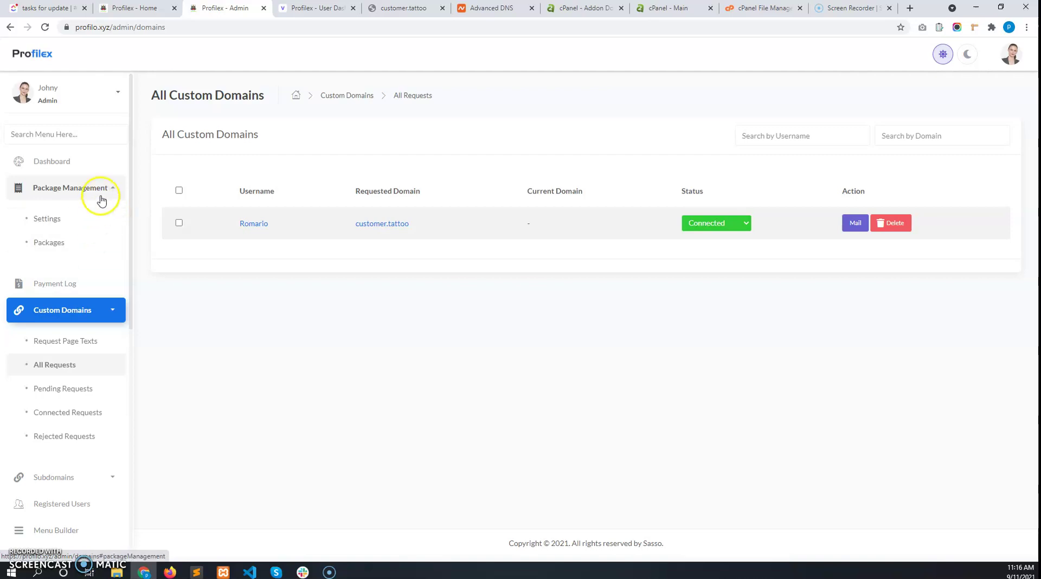
pyautogui.click(100, 188)
pyautogui.click(88, 135)
pyautogui.write('emal')
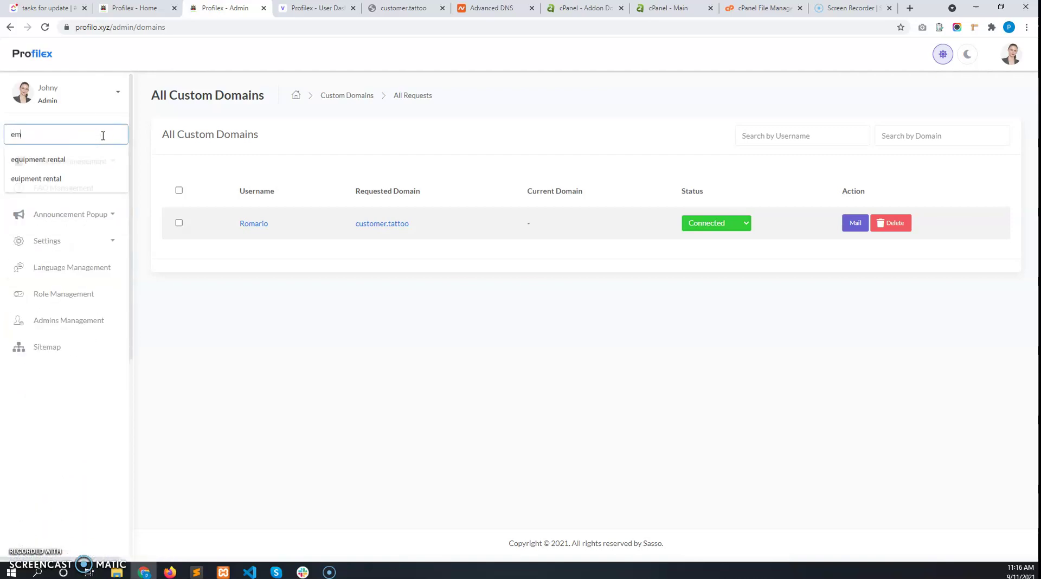
pyautogui.click(70, 160)
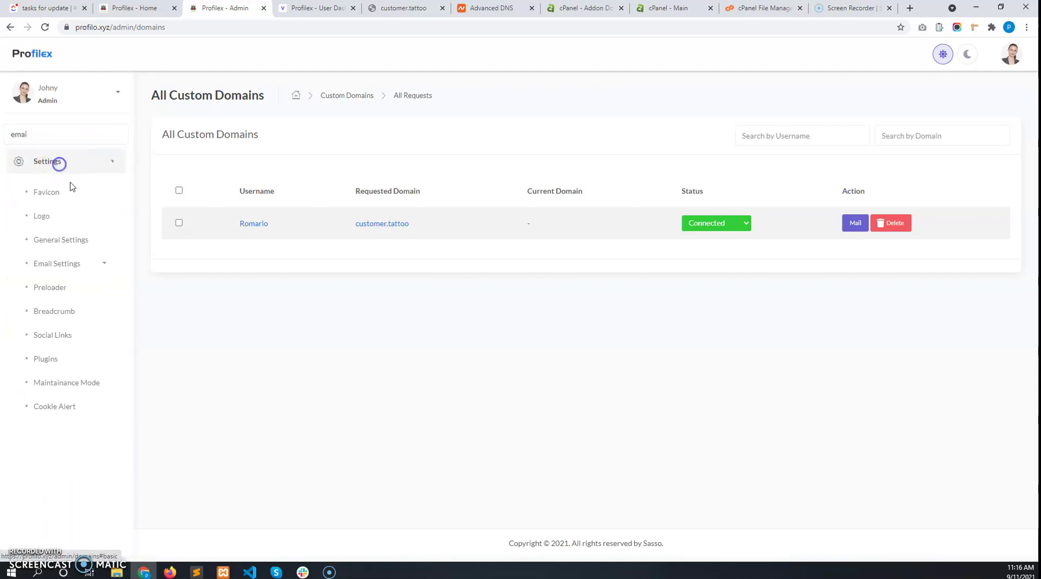
pyautogui.click(91, 264)
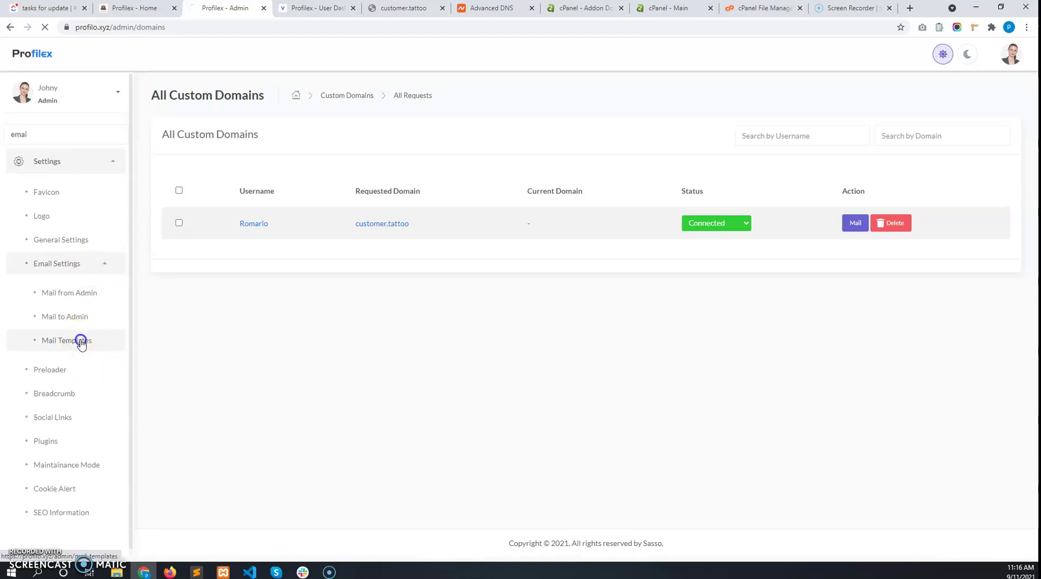
pyautogui.scroll(-3, 279, 342)
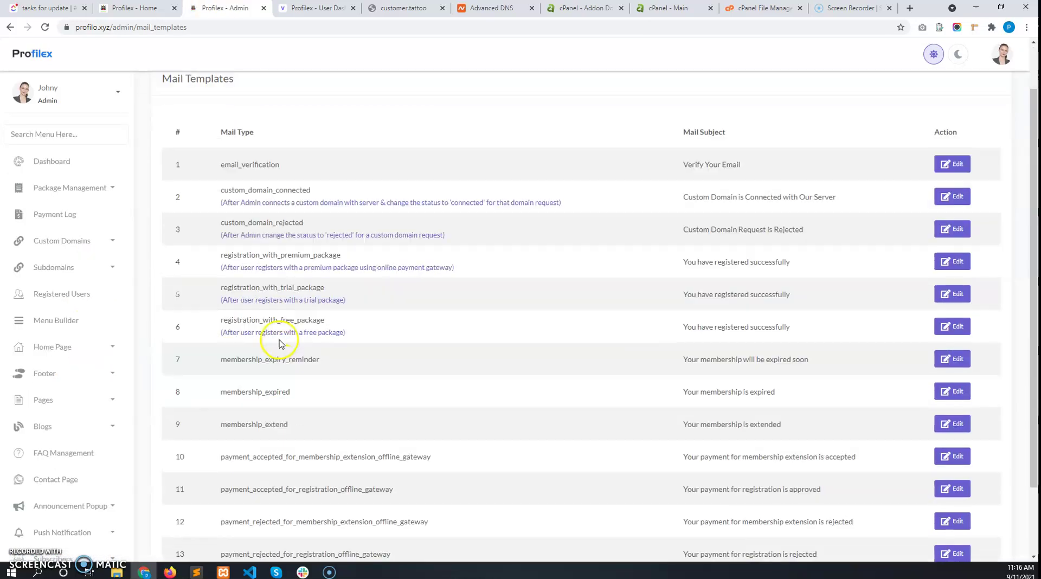
pyautogui.scroll(2, 336, 367)
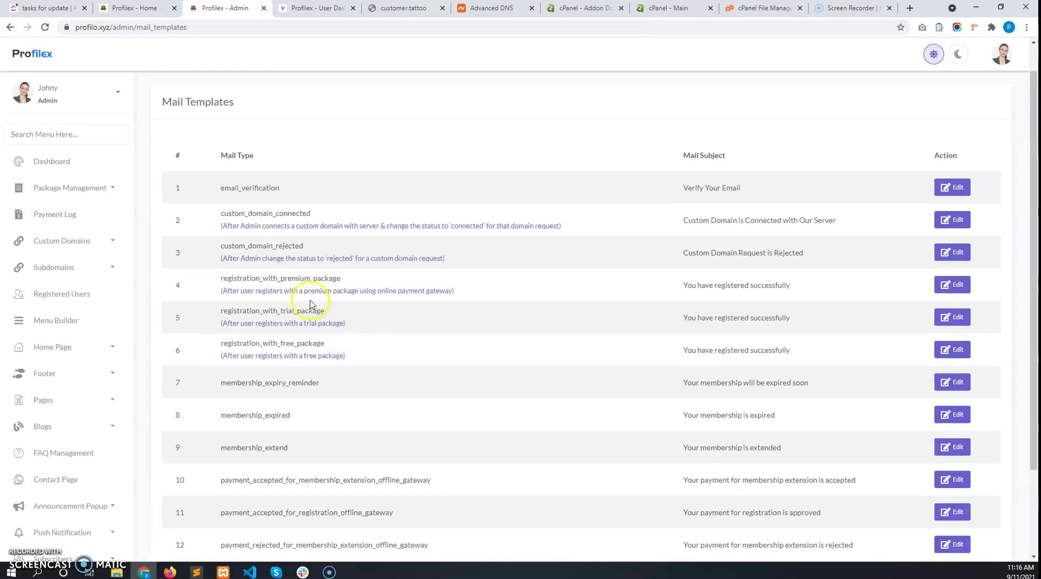
pyautogui.moveTo(325, 212); pyautogui.dragTo(219, 216)
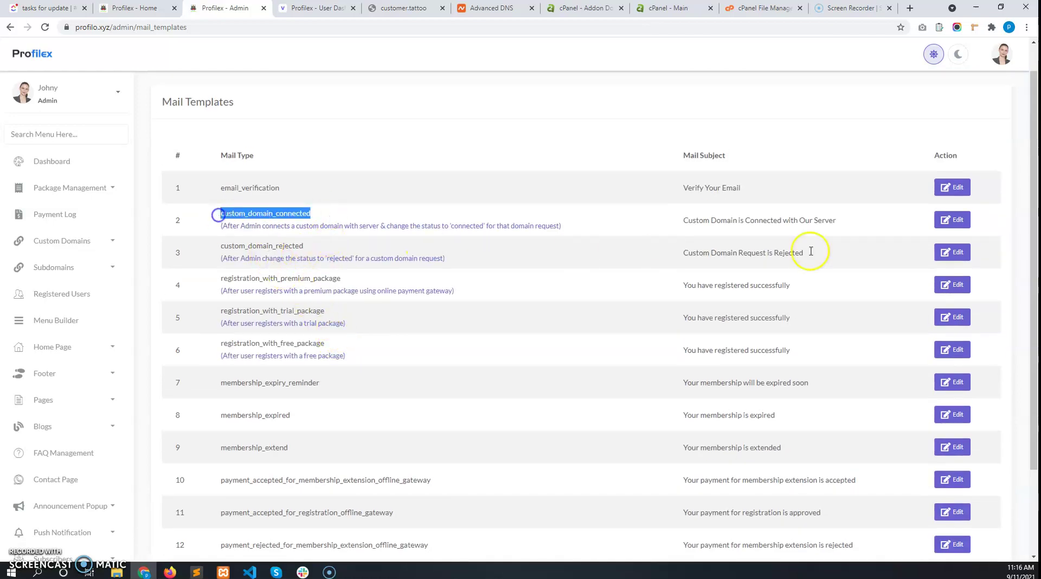
pyautogui.click(955, 219)
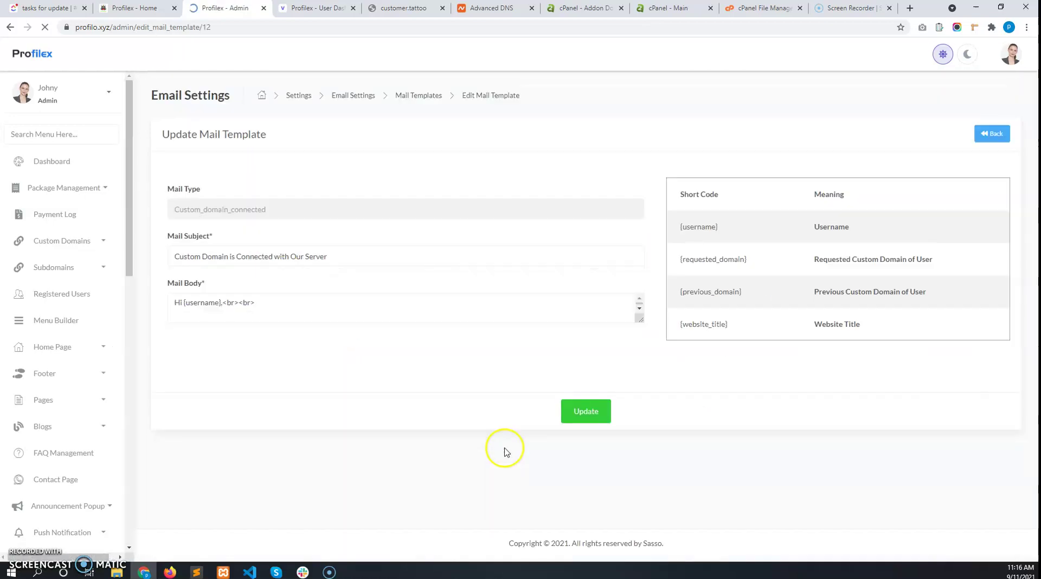
pyautogui.moveTo(257, 438); pyautogui.dragTo(166, 336)
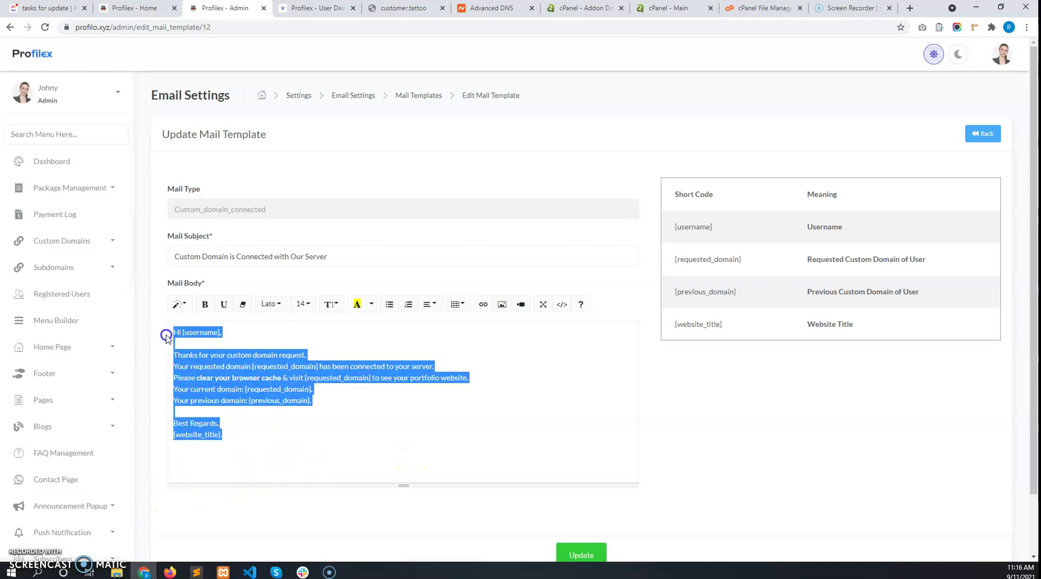
pyautogui.click(12, 27)
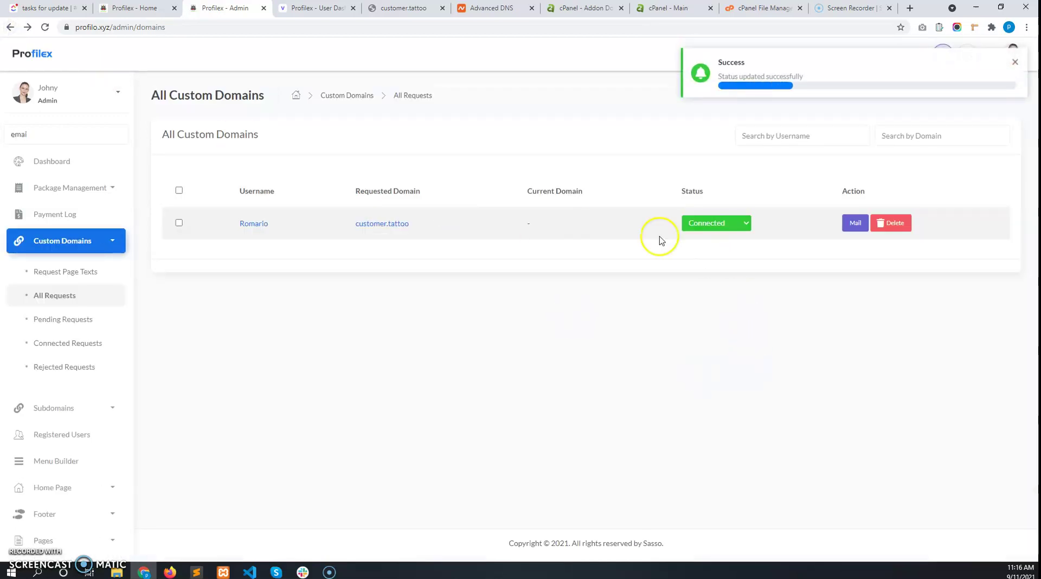
# Step: Reload and check the domain request lists, finding no pending requests remain
pyautogui.click(45, 28)
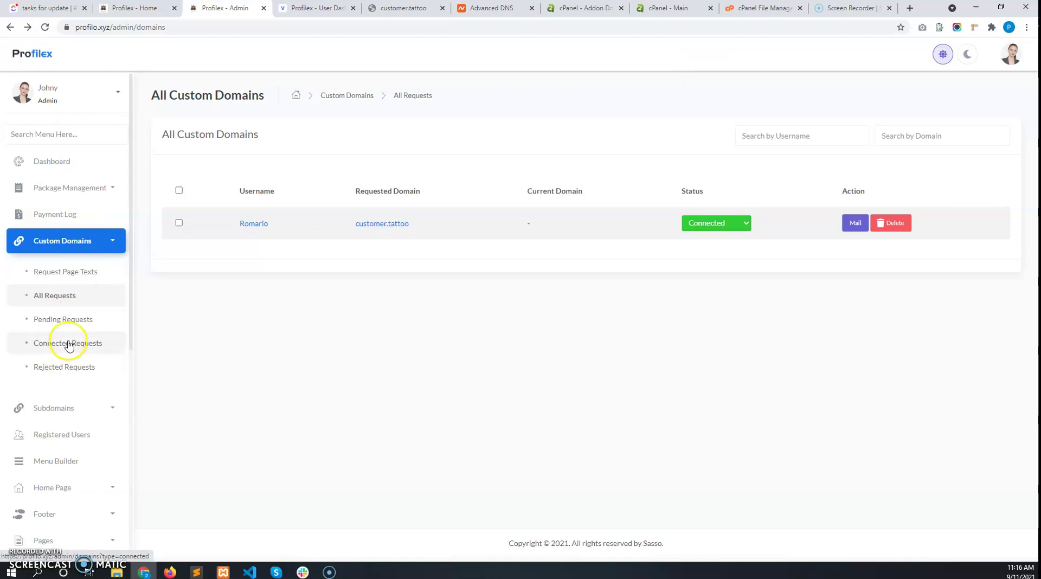
pyautogui.click(82, 350)
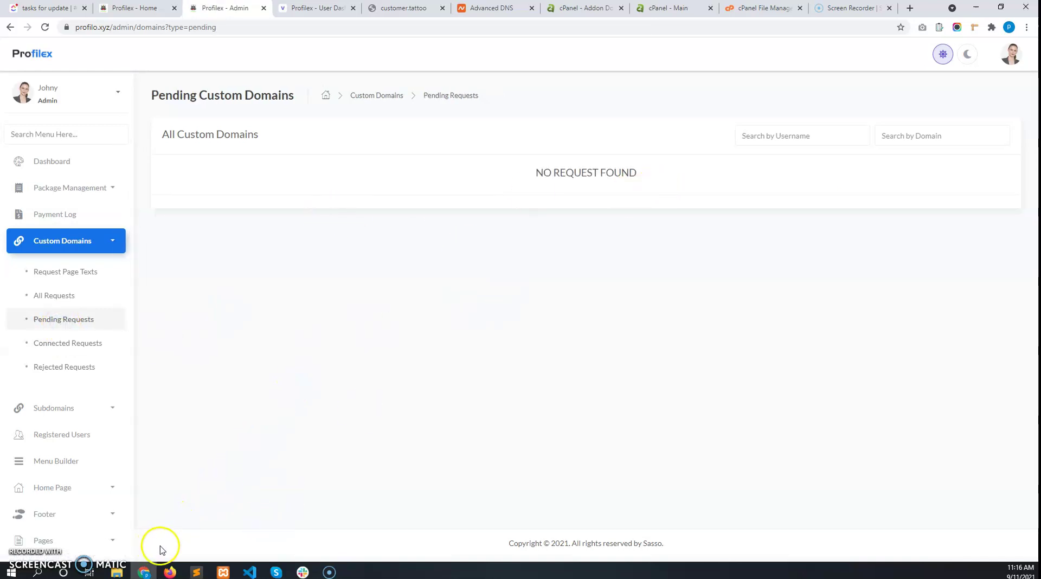
# Step: Close the two old Profilex tabs in Firefox, keeping a new tab
pyautogui.click(175, 570)
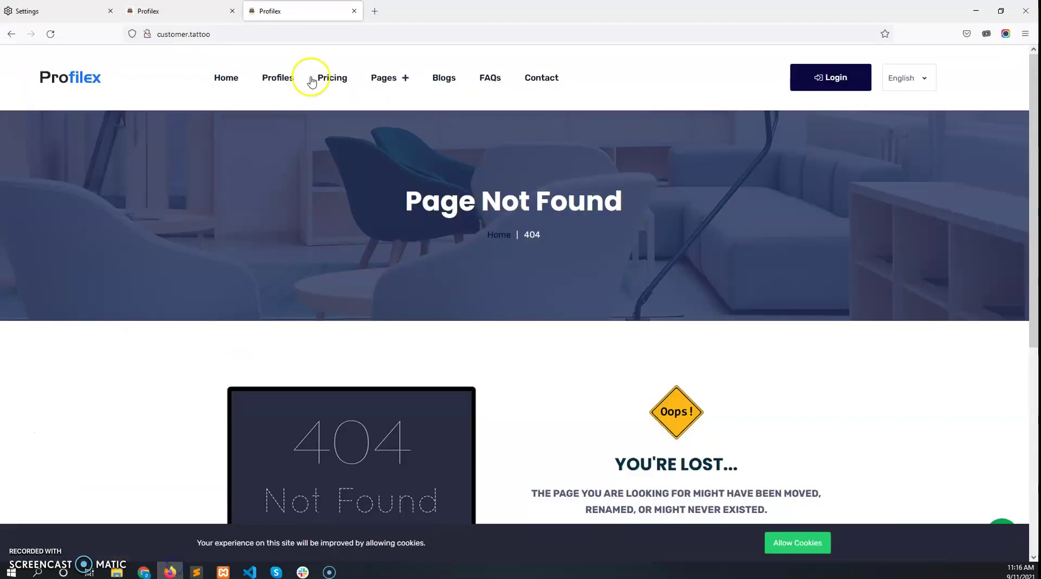
pyautogui.click(375, 12)
pyautogui.click(232, 11)
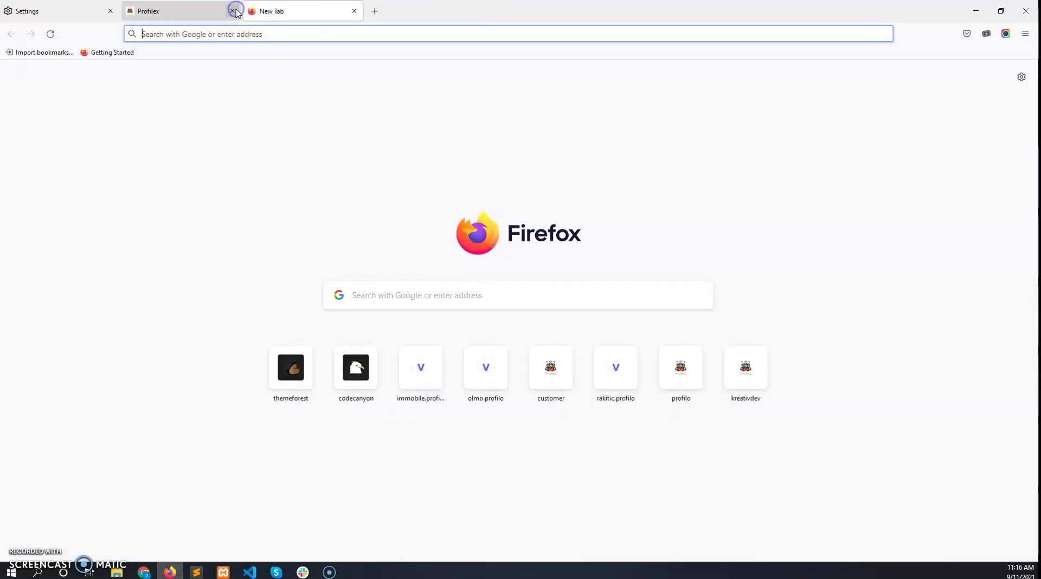
pyautogui.click(232, 10)
# Step: Clear all cookies and cached web content from Firefox settings
pyautogui.click(77, 12)
pyautogui.click(490, 144)
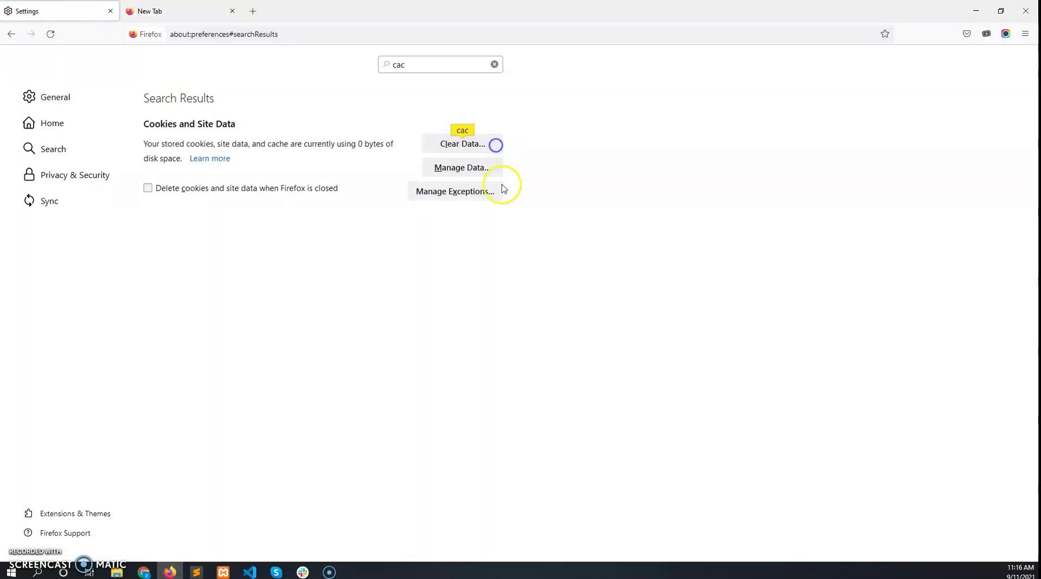
pyautogui.click(584, 373)
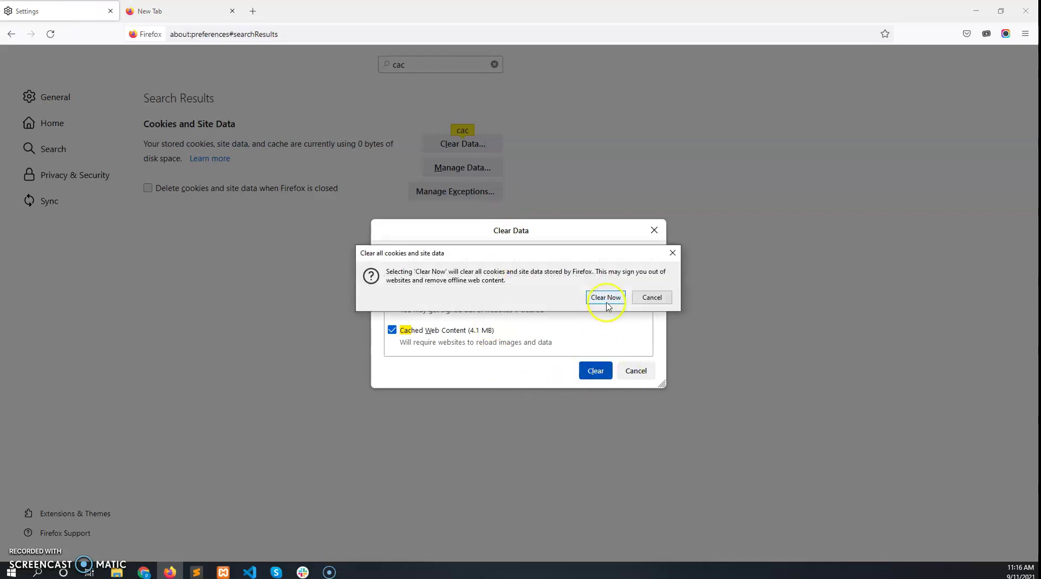
pyautogui.click(601, 297)
# Step: Load customer.tattoo in the fresh tab
pyautogui.click(194, 11)
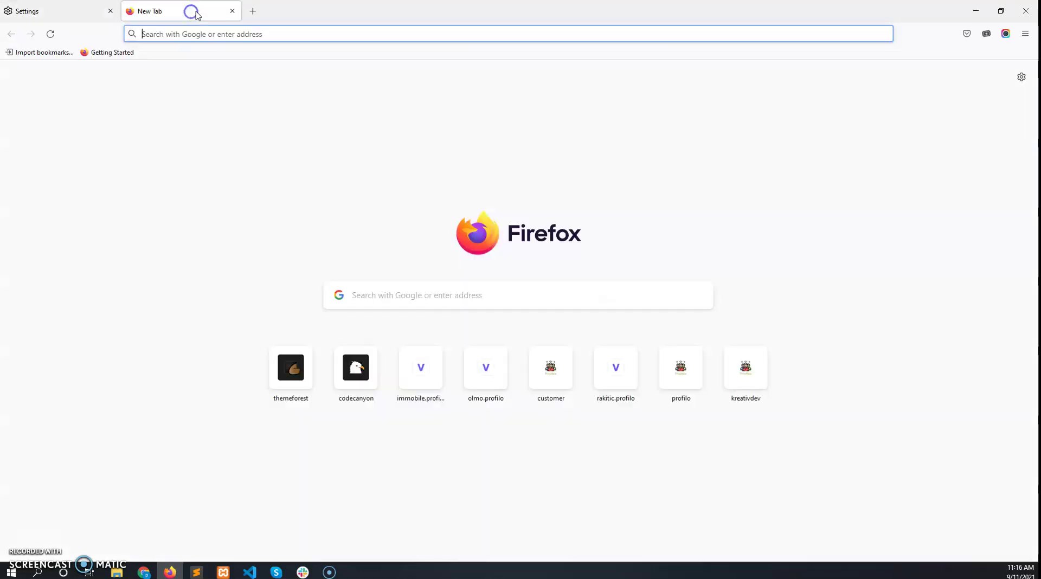
pyautogui.write('customer.tattoo')
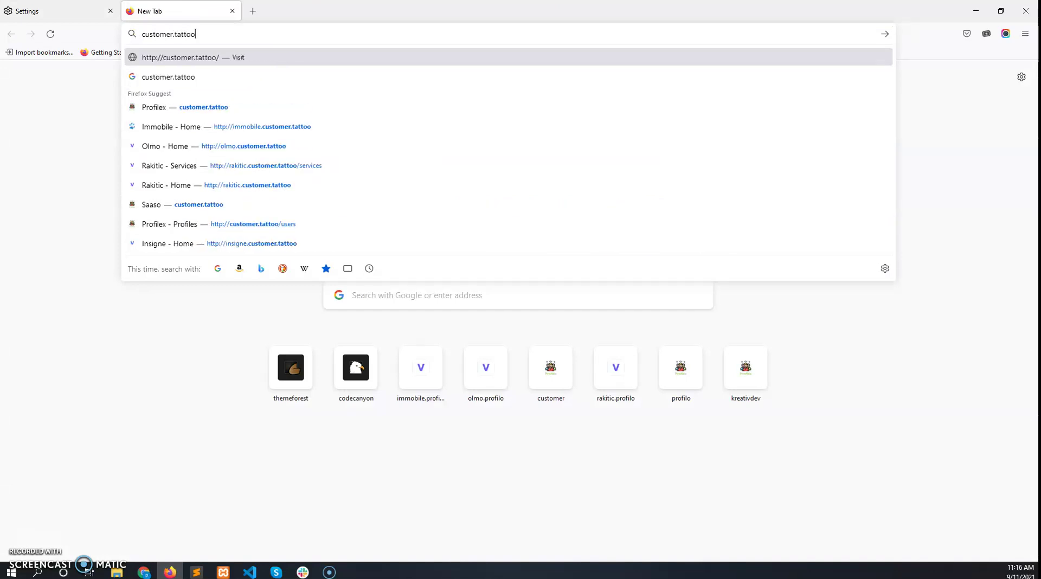
pyautogui.press('Return')
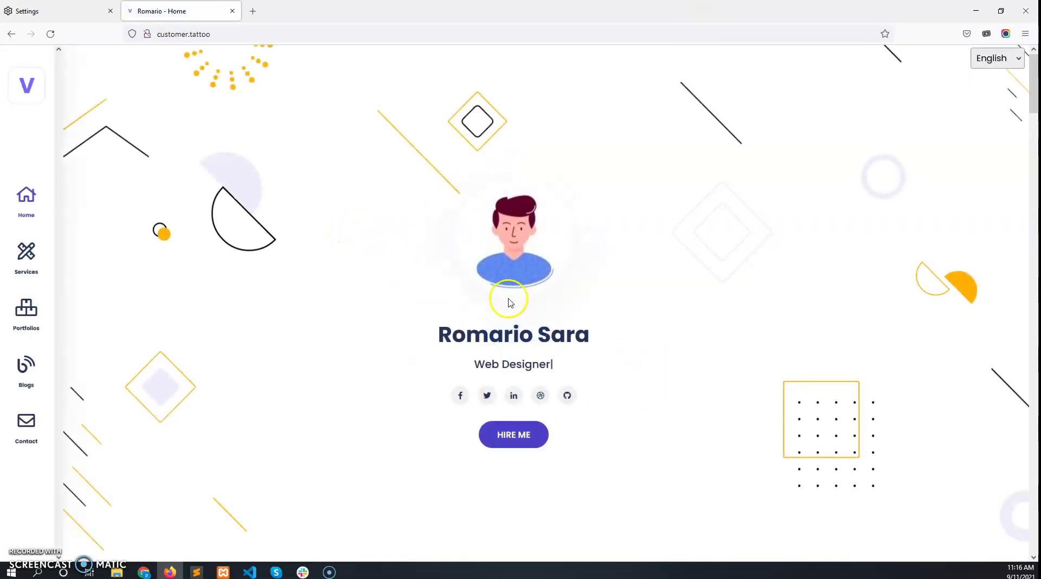
# Step: Browse the live portfolio at customer.tattoo, then return to Profilex's Pending Custom Domains
pyautogui.click(160, 36)
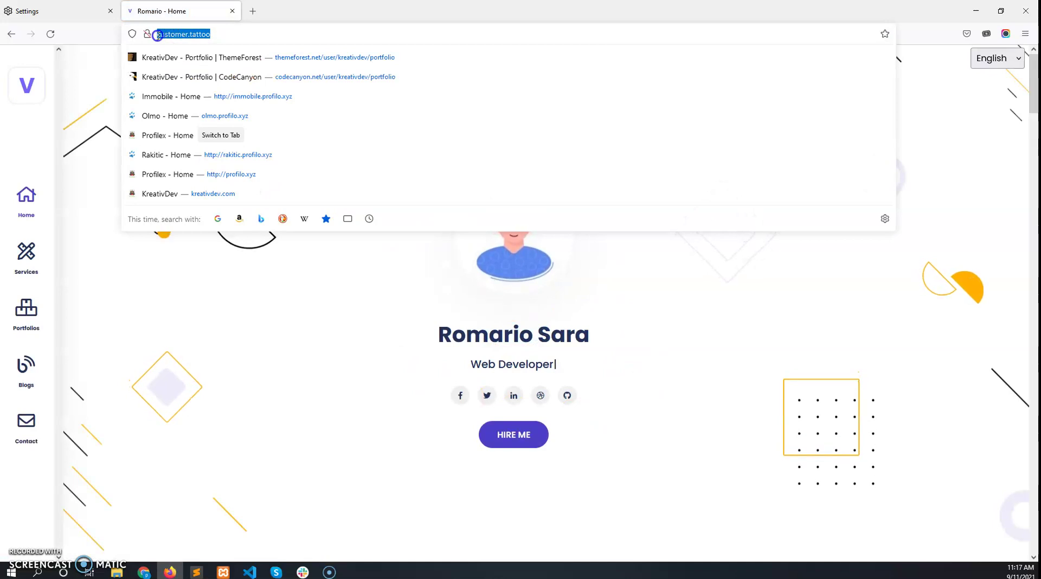
pyautogui.click(649, 412)
pyautogui.scroll(-10, 480, 342)
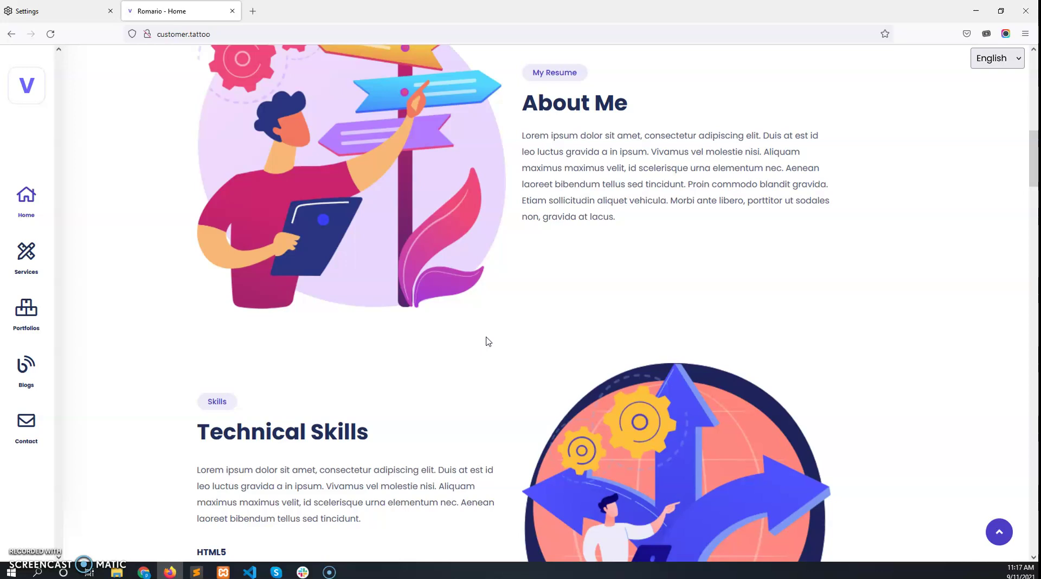
pyautogui.scroll(7, 239, 179)
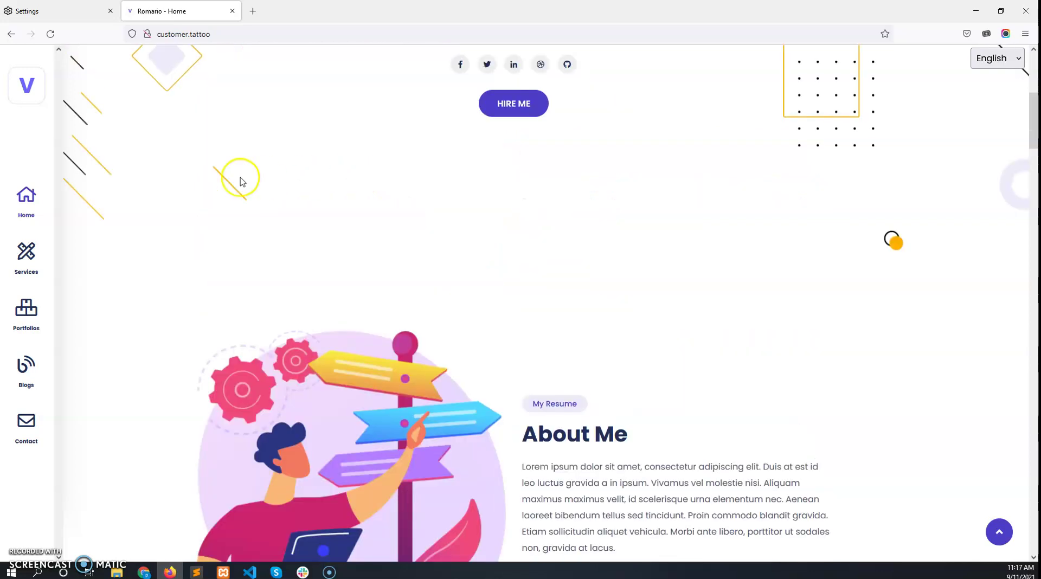
pyautogui.scroll(5, 538, 154)
pyautogui.hotkey('ctrl', 'l')
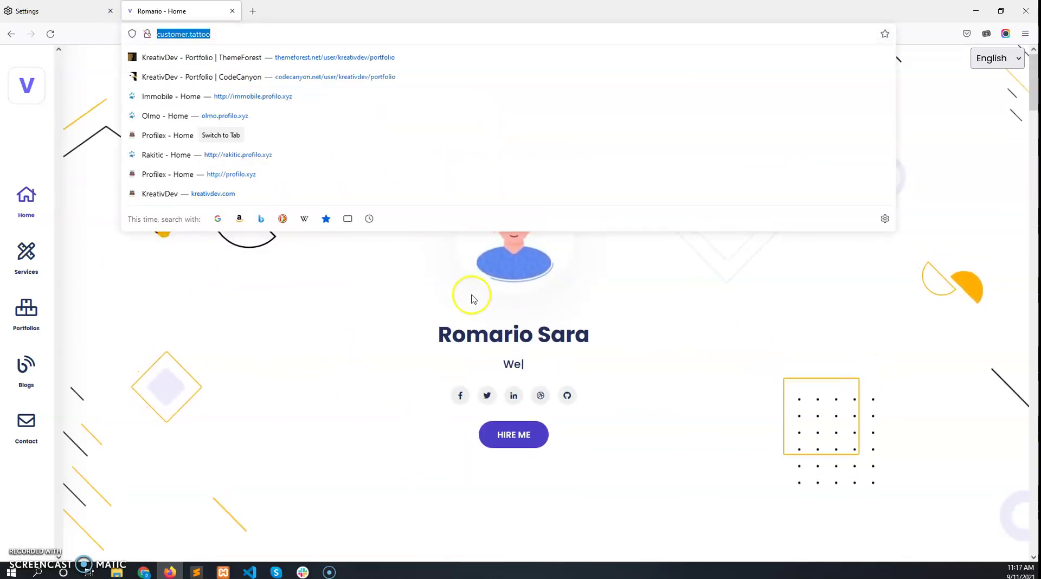
pyautogui.scroll(-5, 758, 401)
pyautogui.click(757, 401)
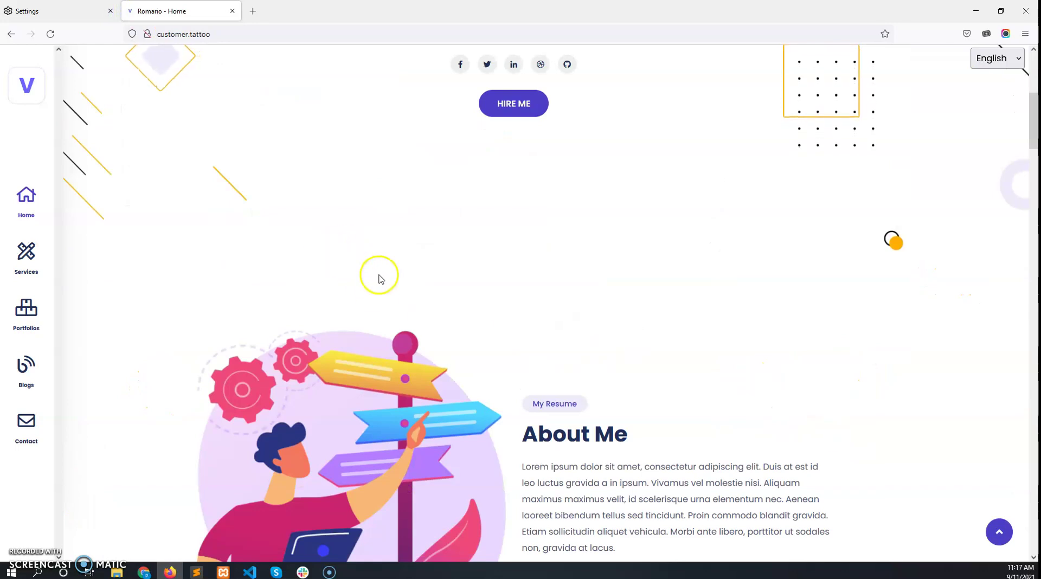
pyautogui.scroll(5, 374, 281)
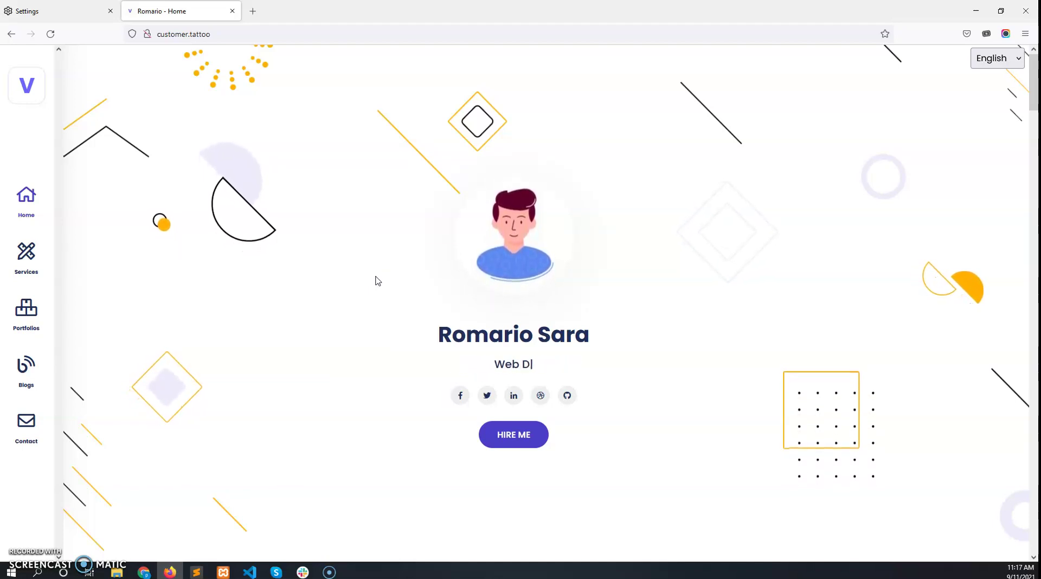
pyautogui.click(285, 448)
pyautogui.click(144, 570)
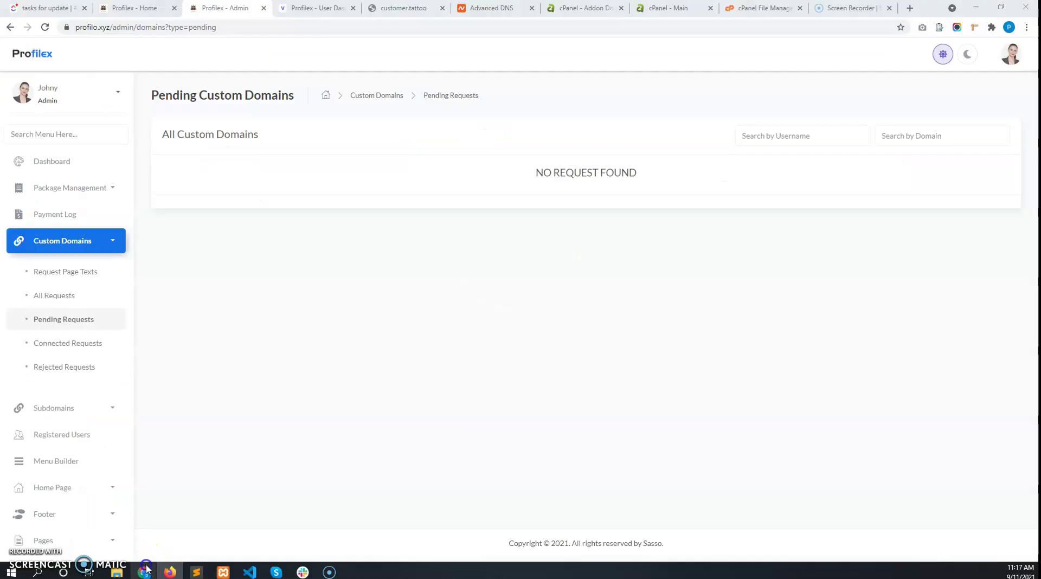
pyautogui.click(301, 10)
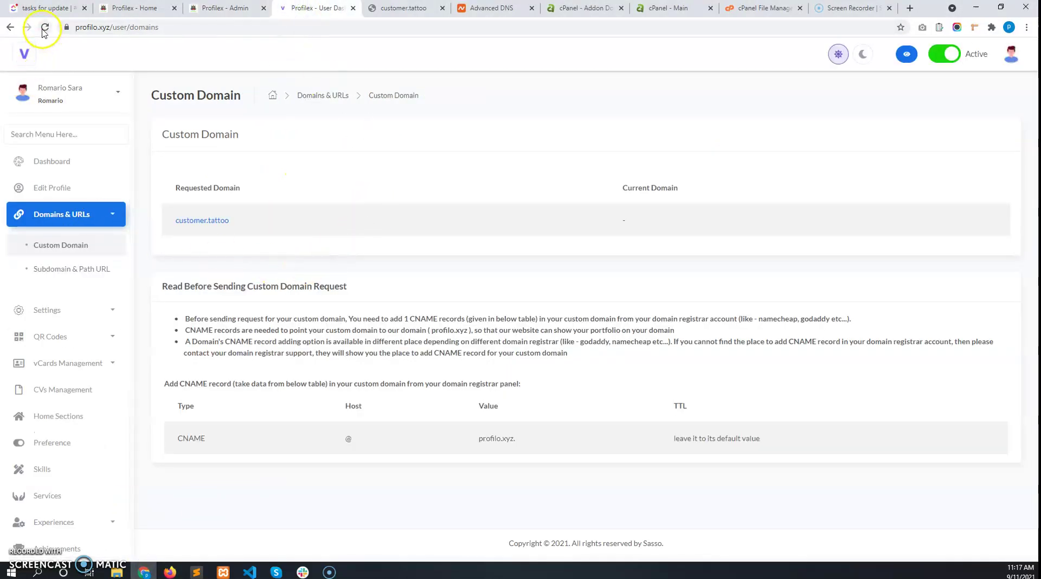
pyautogui.moveTo(239, 220); pyautogui.dragTo(169, 219)
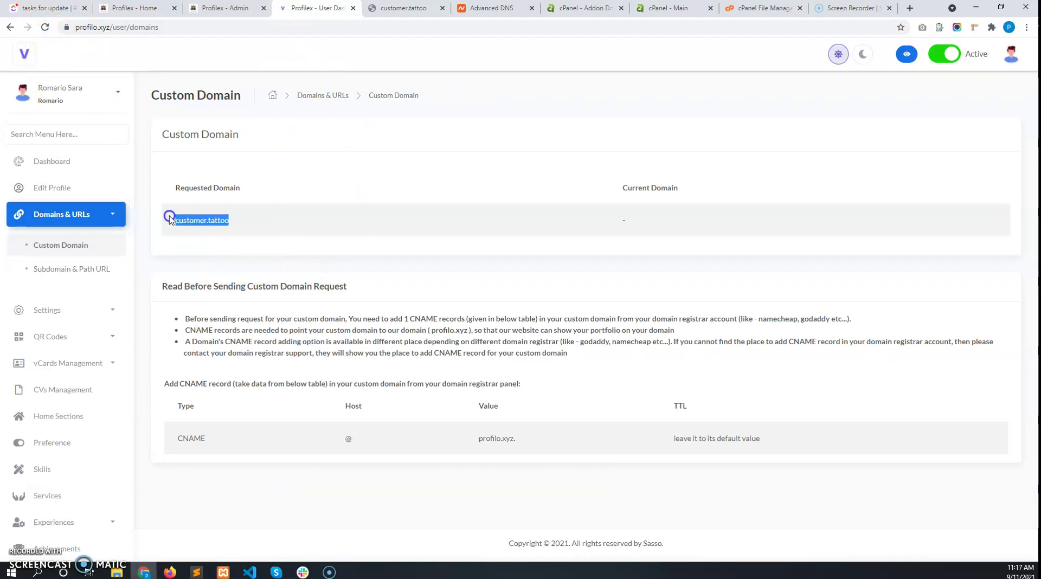
pyautogui.click(45, 27)
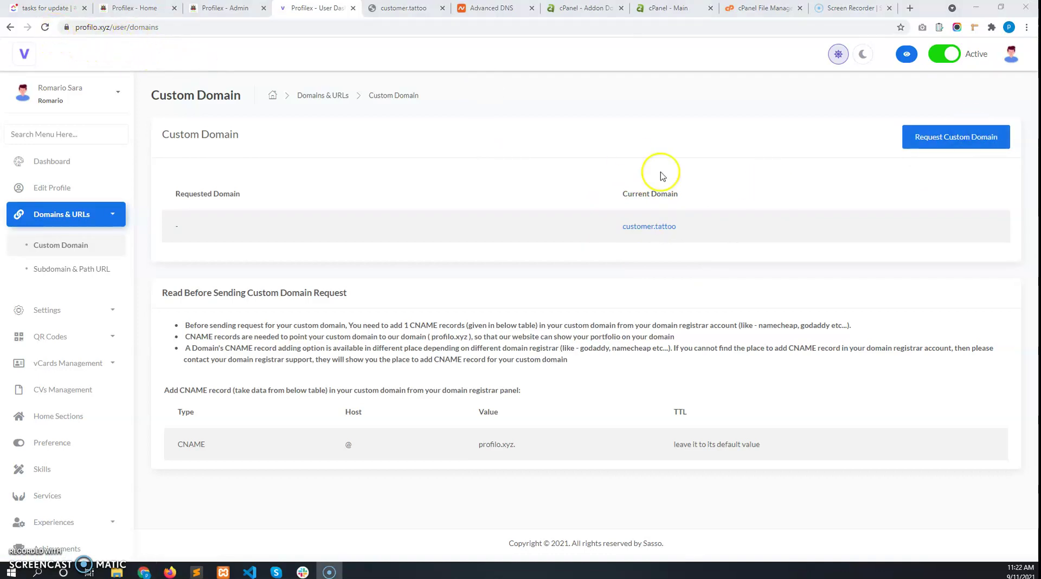
pyautogui.click(45, 28)
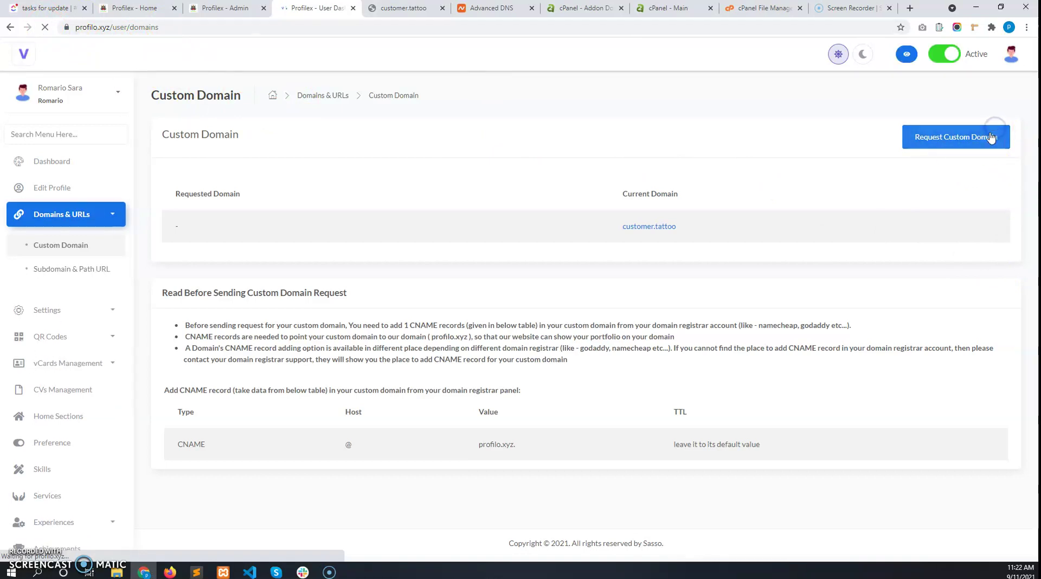
pyautogui.click(970, 144)
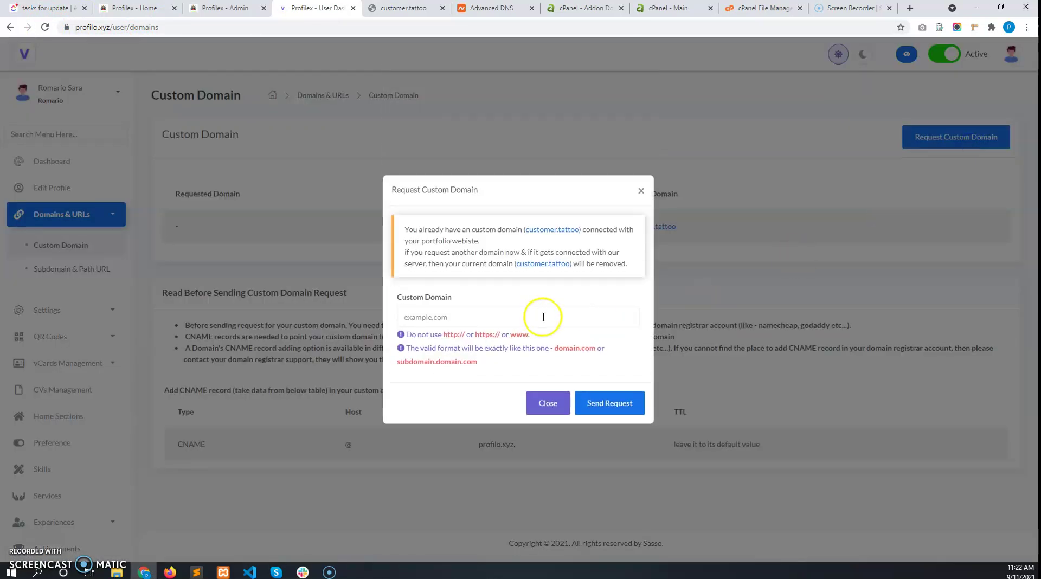
pyautogui.click(418, 317)
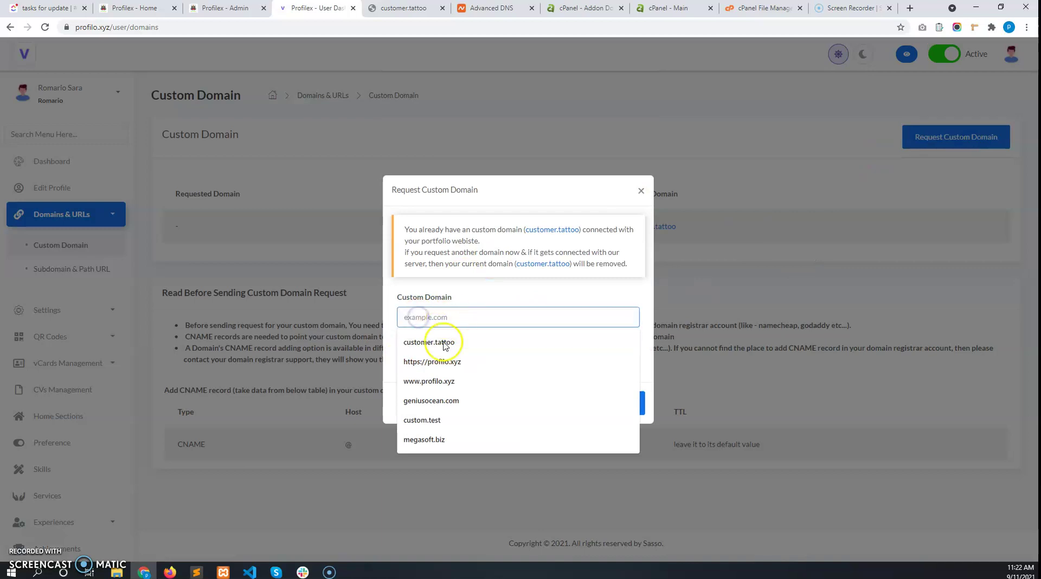
pyautogui.click(773, 318)
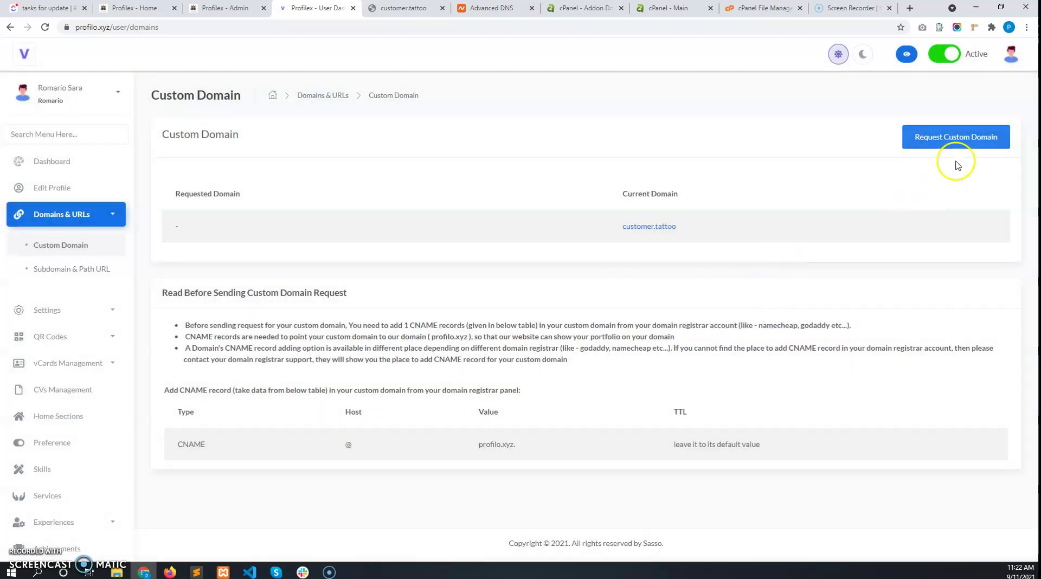
pyautogui.click(223, 11)
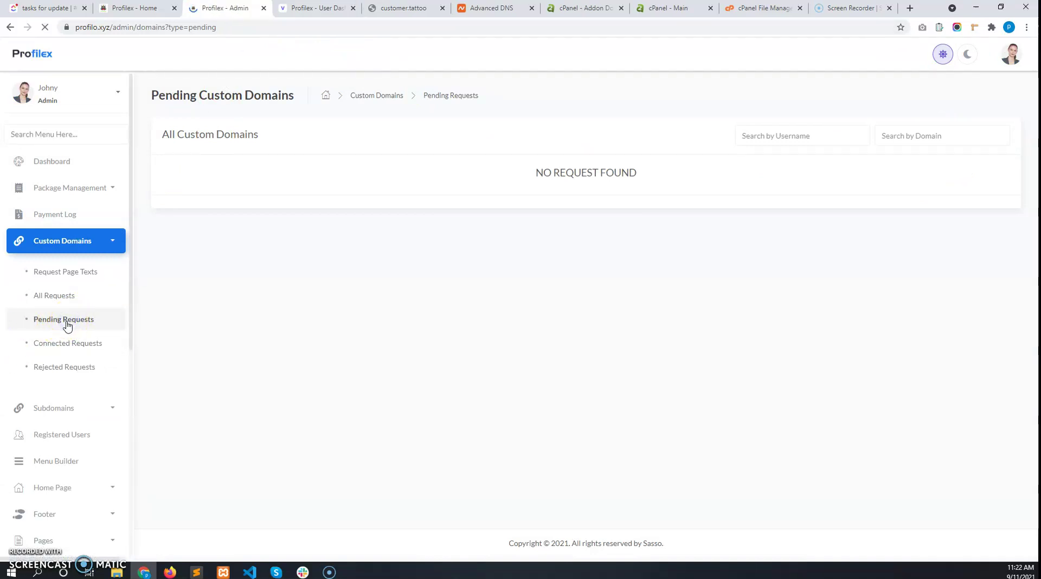
# Step: Reload the All Requests list and confirm the customer.tattoo request's status is still Connected
pyautogui.click(63, 293)
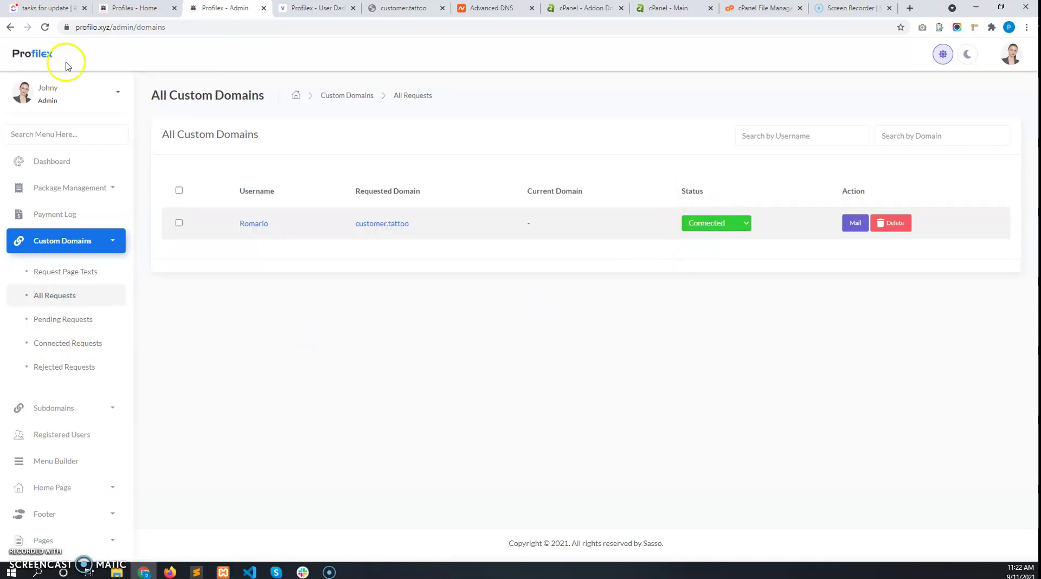
pyautogui.click(43, 27)
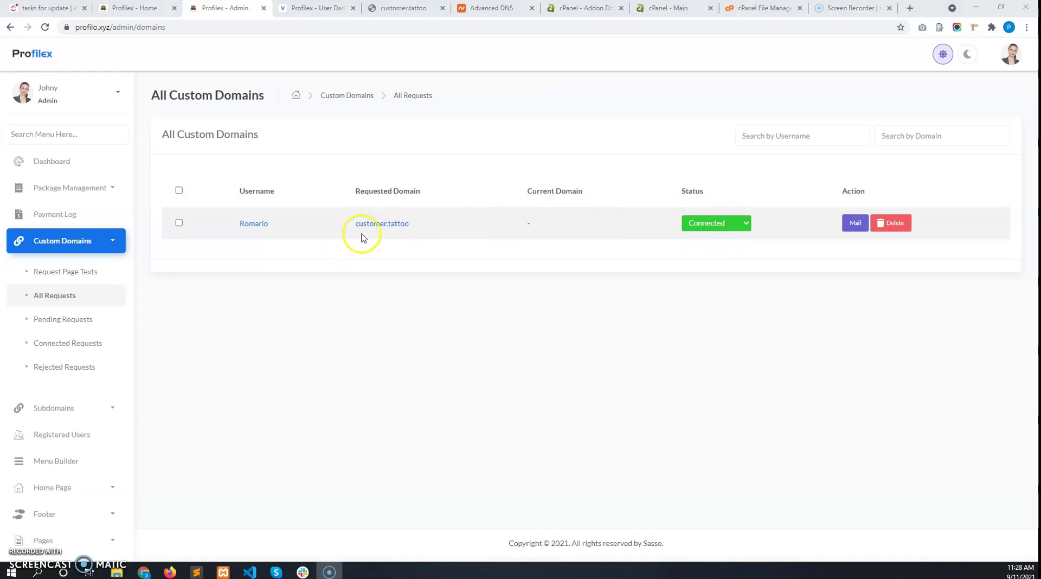
pyautogui.moveTo(286, 222); pyautogui.dragTo(222, 227)
pyautogui.click(571, 323)
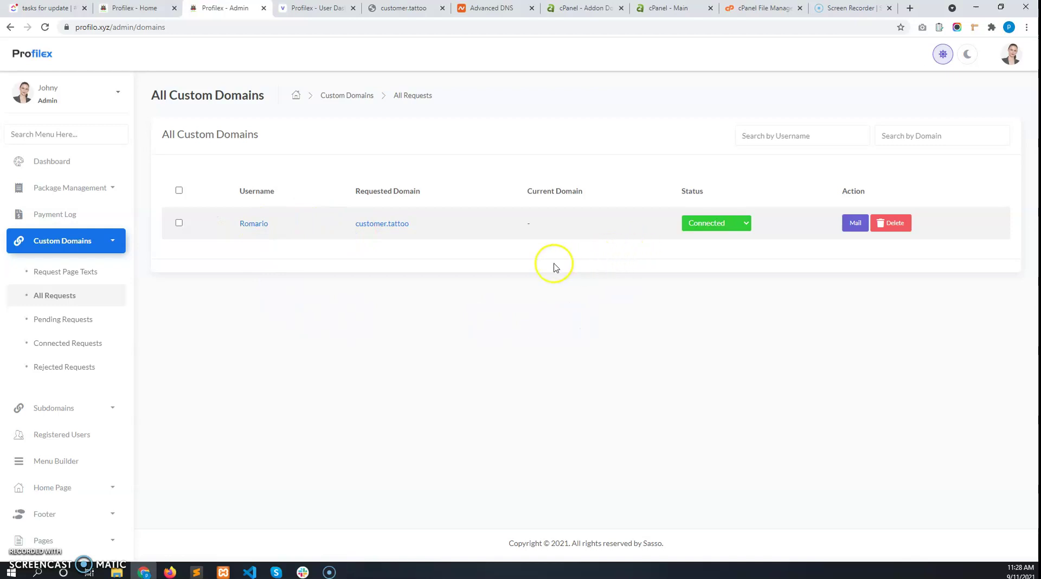
pyautogui.click(708, 224)
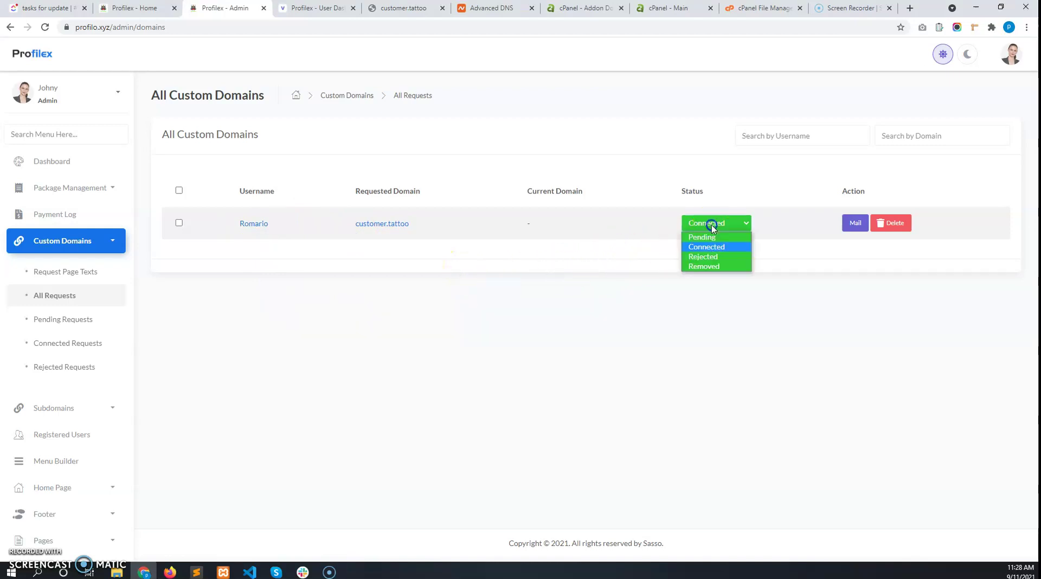
pyautogui.click(577, 234)
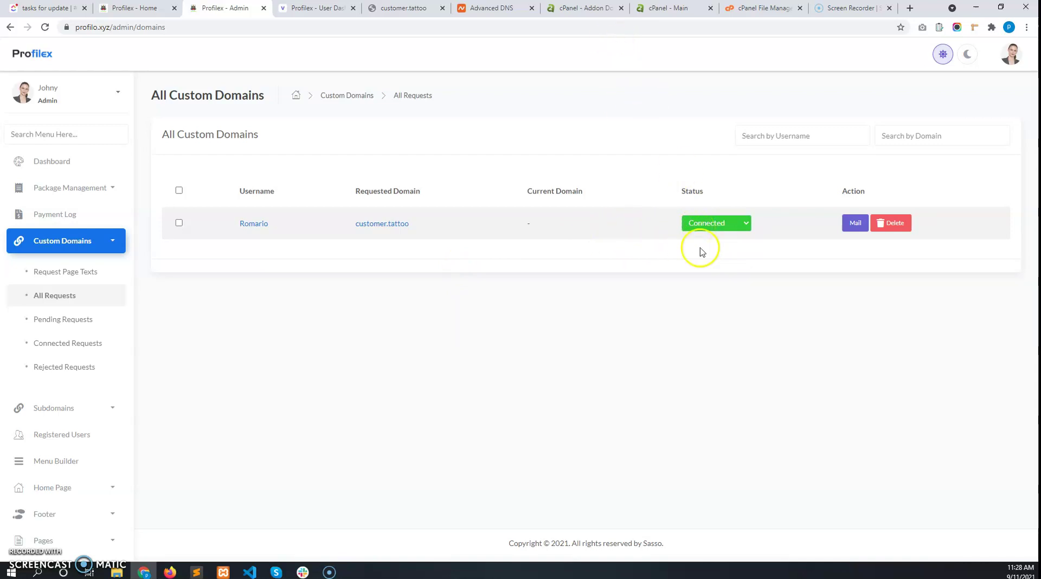
# Step: Return to cPanel's addon domain list and check the customer.tattoo row at /public_html/profilo.xyz
pyautogui.click(585, 9)
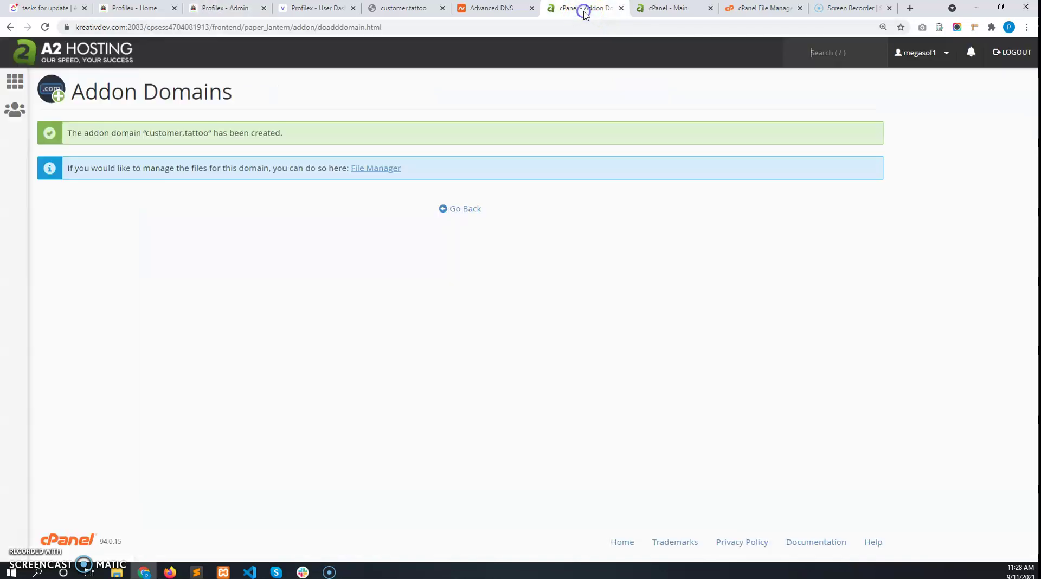
pyautogui.click(476, 216)
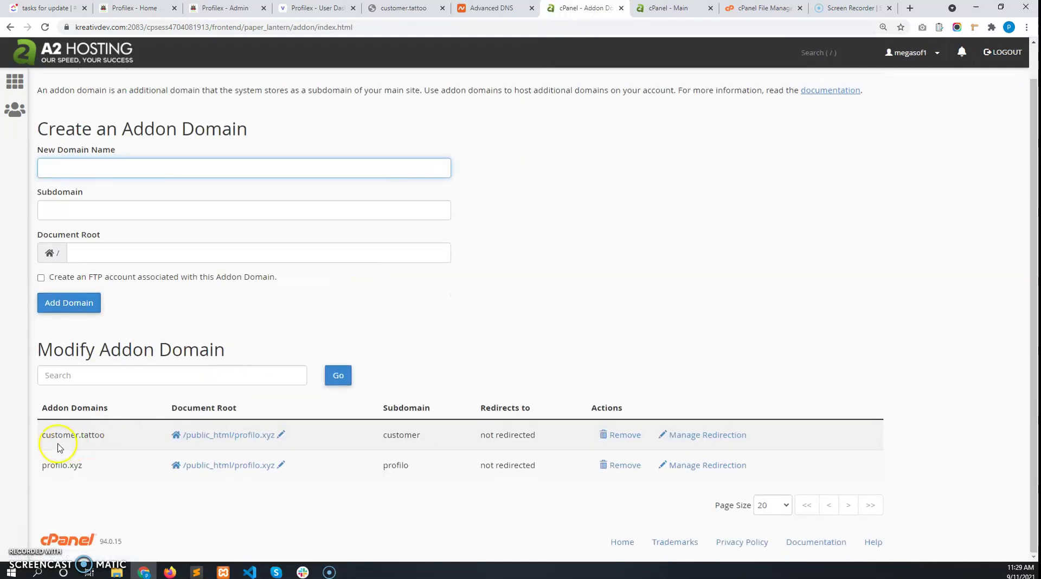
pyautogui.moveTo(42, 436); pyautogui.dragTo(103, 433)
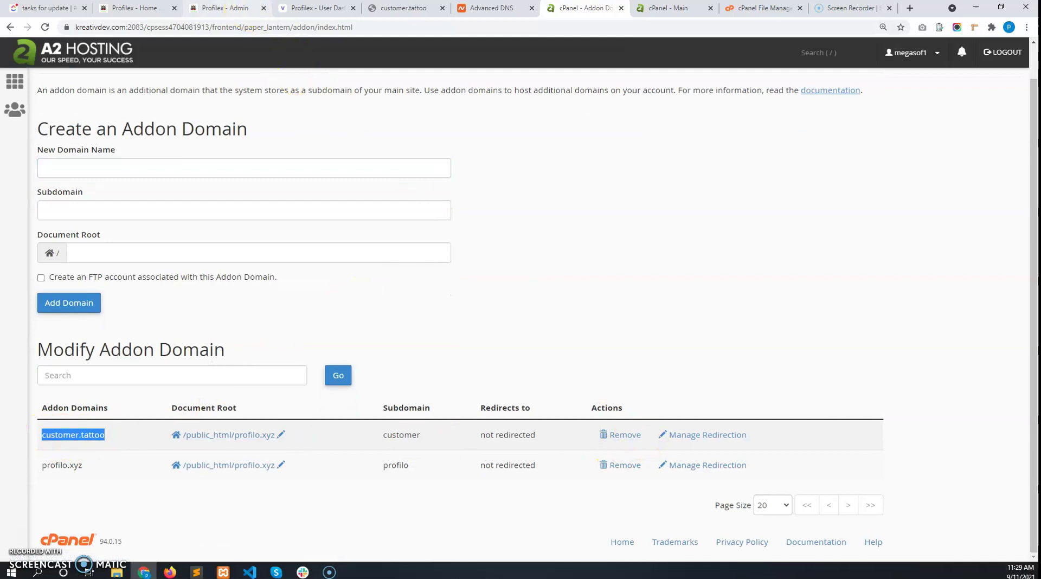
# Step: Compare with the admin's custom domains list, then return to cPanel's Create an Addon Domain section
pyautogui.click(220, 8)
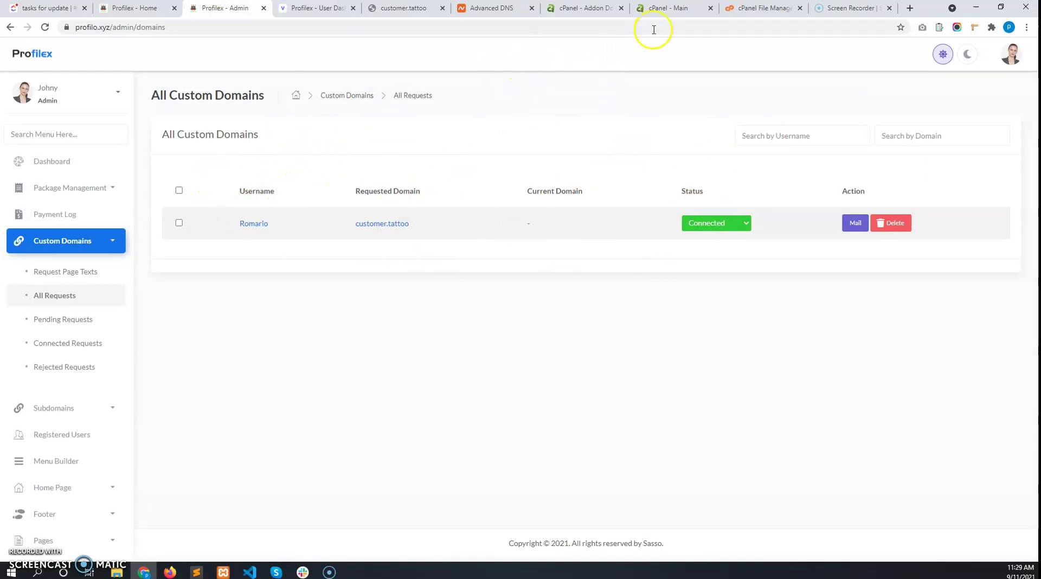
pyautogui.click(571, 8)
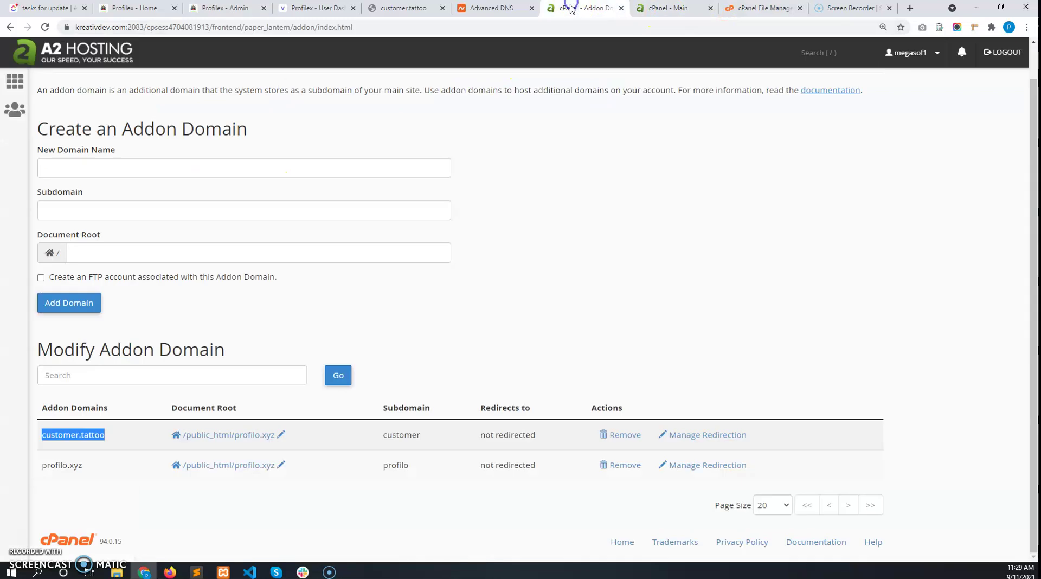
pyautogui.moveTo(249, 132); pyautogui.dragTo(48, 118)
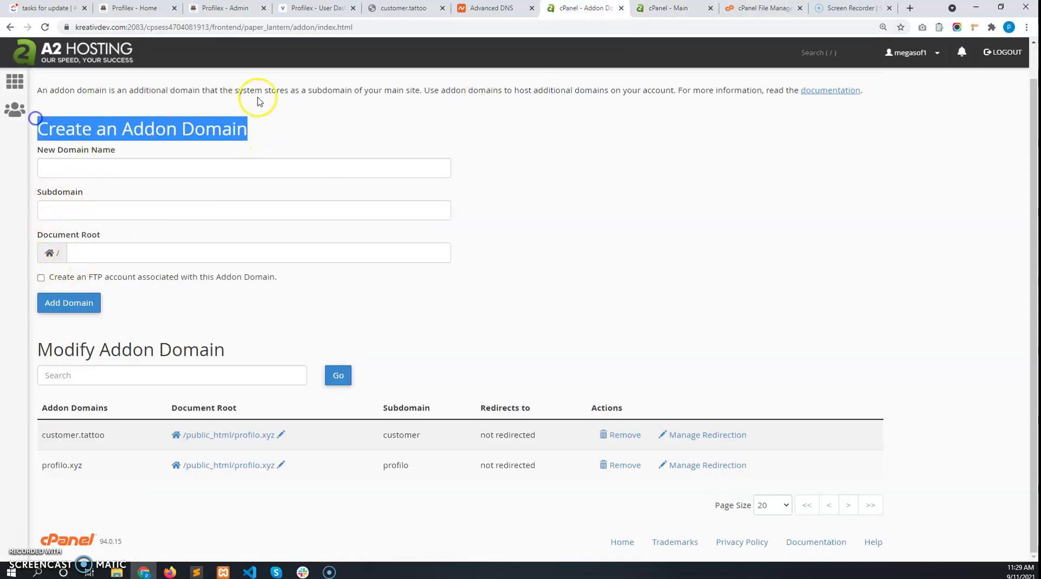
# Step: Review customer.tattoo on the user and admin domain pages, then view the customer.tattoo site
pyautogui.click(298, 11)
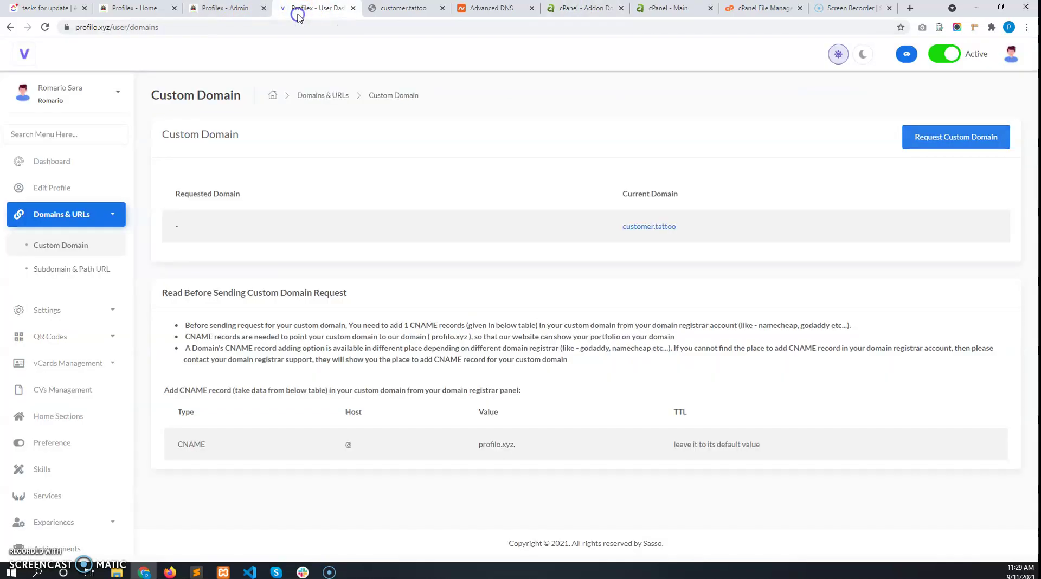
pyautogui.click(224, 10)
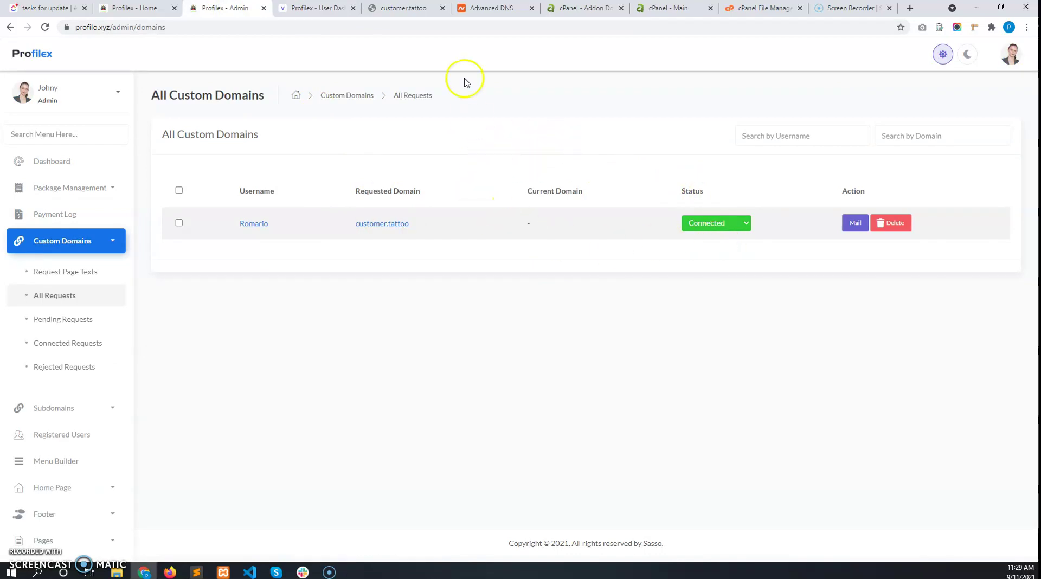
pyautogui.click(404, 9)
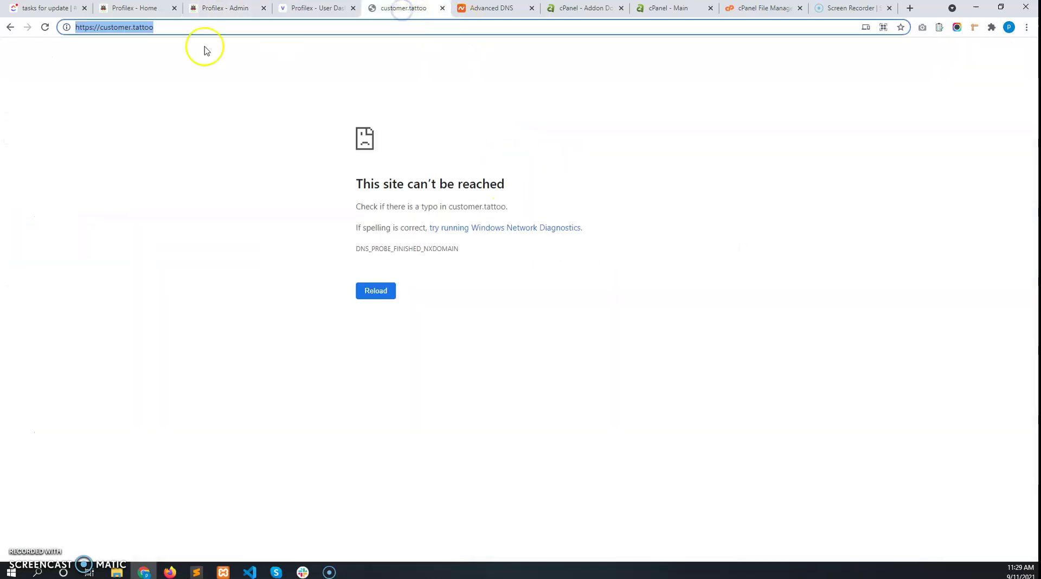
pyautogui.moveTo(157, 27); pyautogui.dragTo(122, 32)
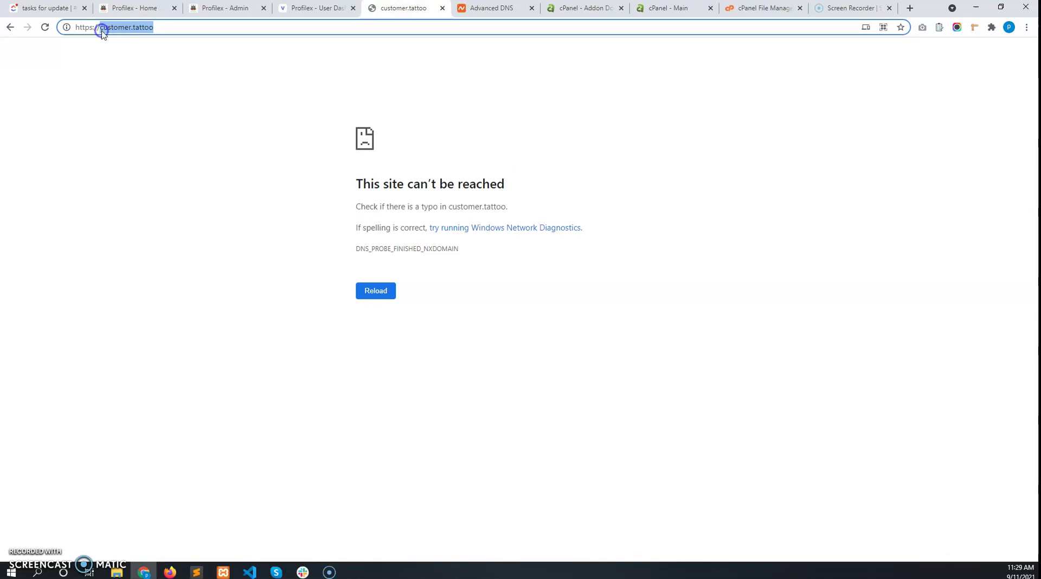